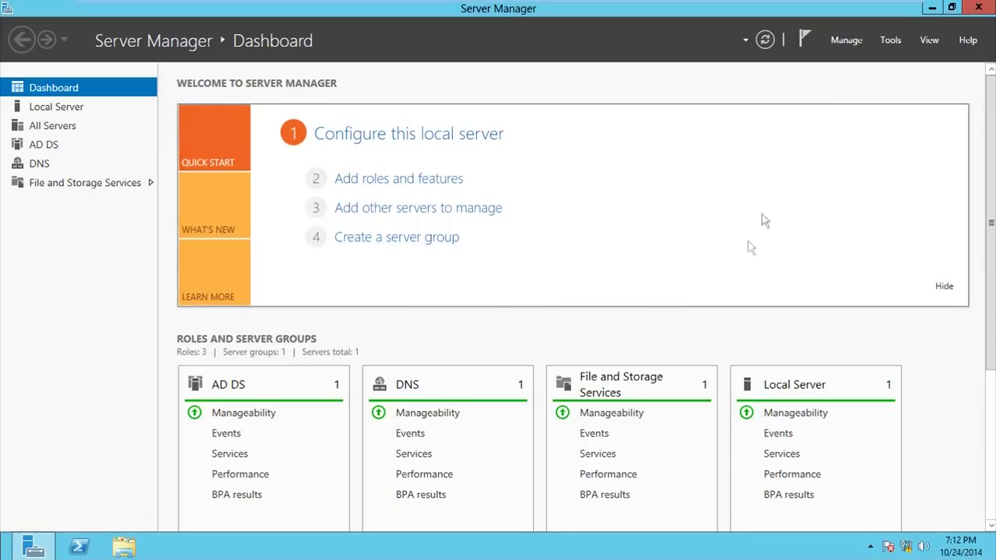
- Open Active Directory Users and Computers and bring up the Operations Masters dialog for the vincenttechblog.lab domain
left_click(895, 43)
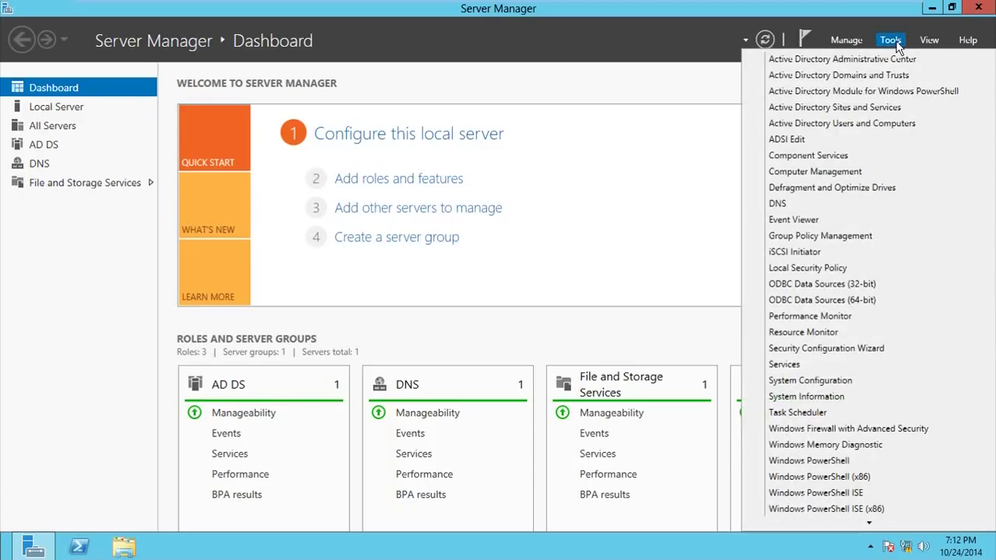
left_click(856, 122)
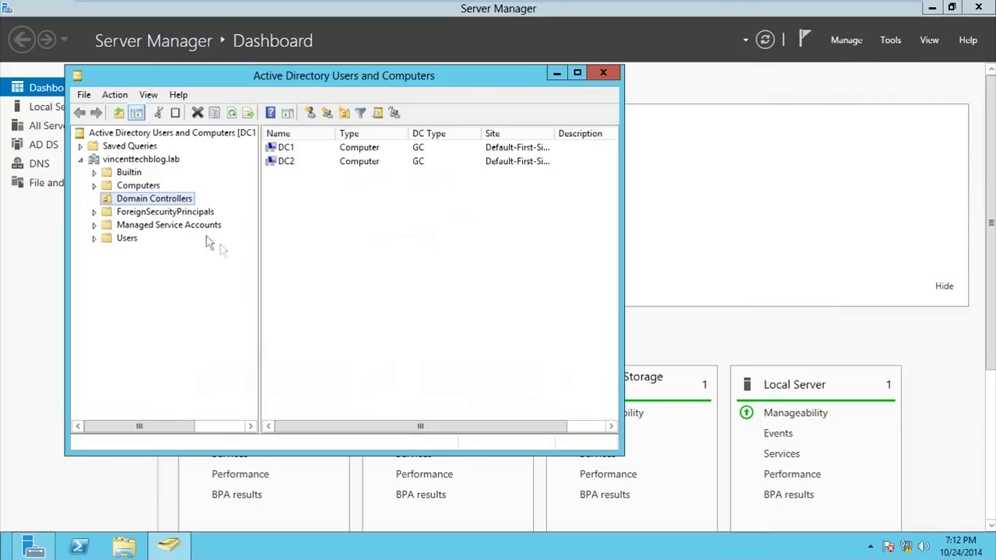
right_click(127, 134)
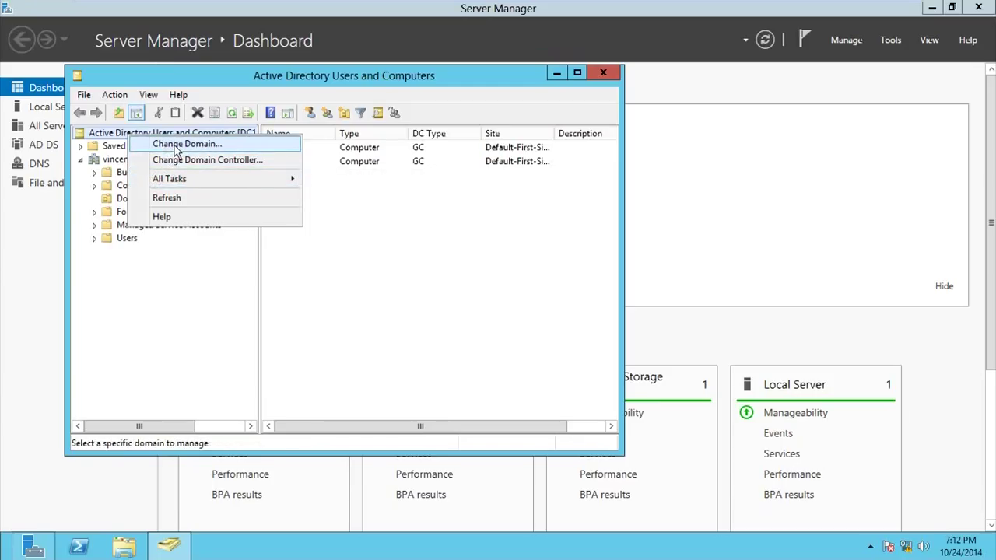
left_click(117, 160)
right_click(118, 160)
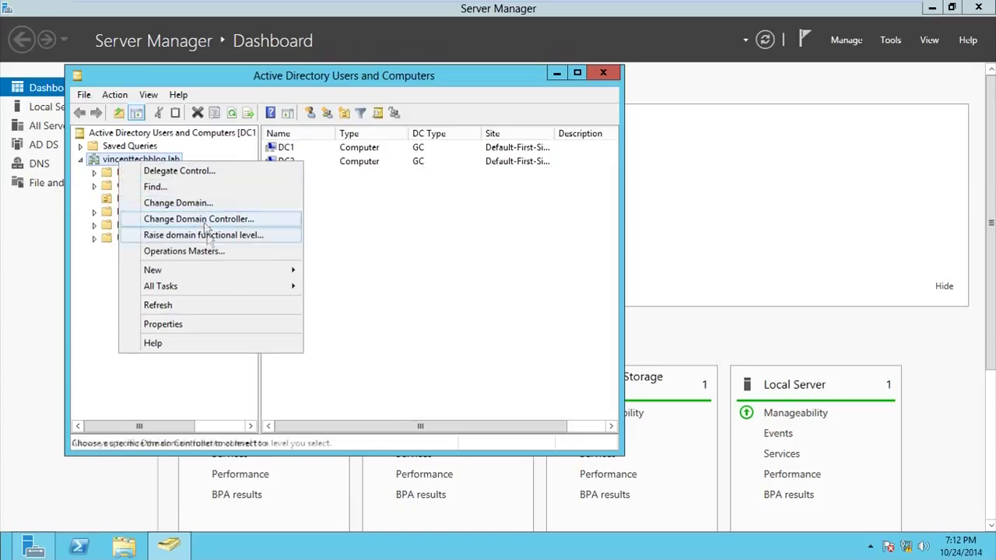
left_click(204, 251)
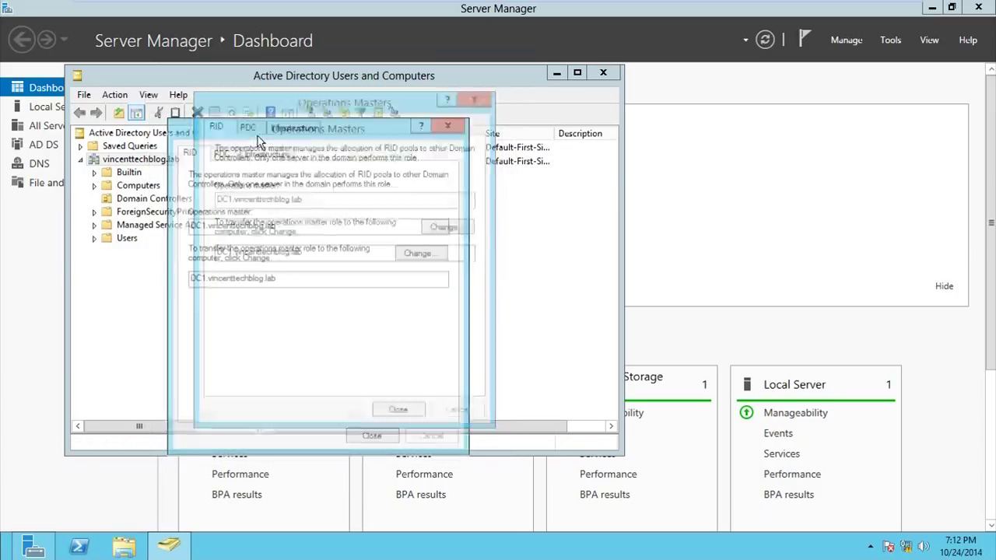
left_click_drag(247, 137, 260, 123)
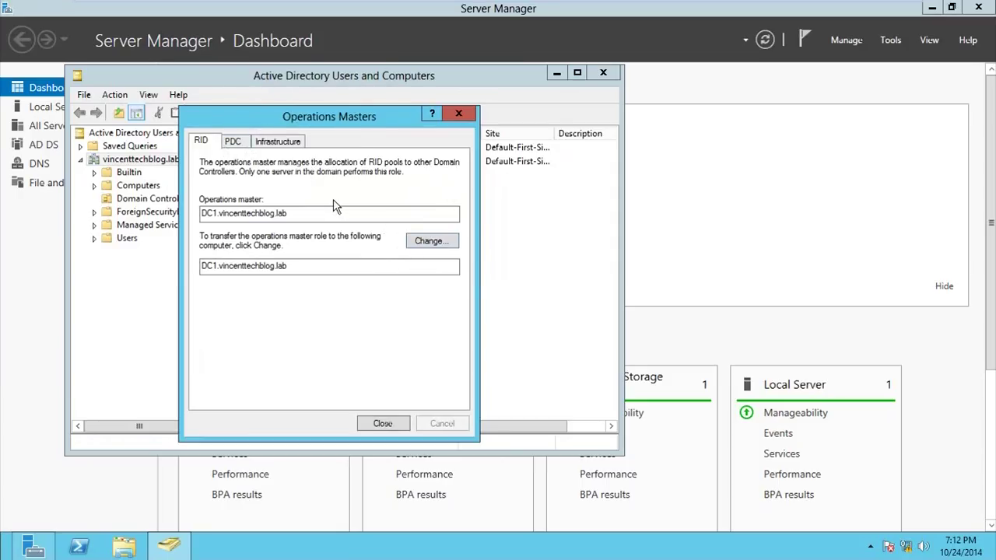
- Review the RID, PDC and Infrastructure master role descriptions and their current role holders
left_click(234, 142)
left_click(264, 143)
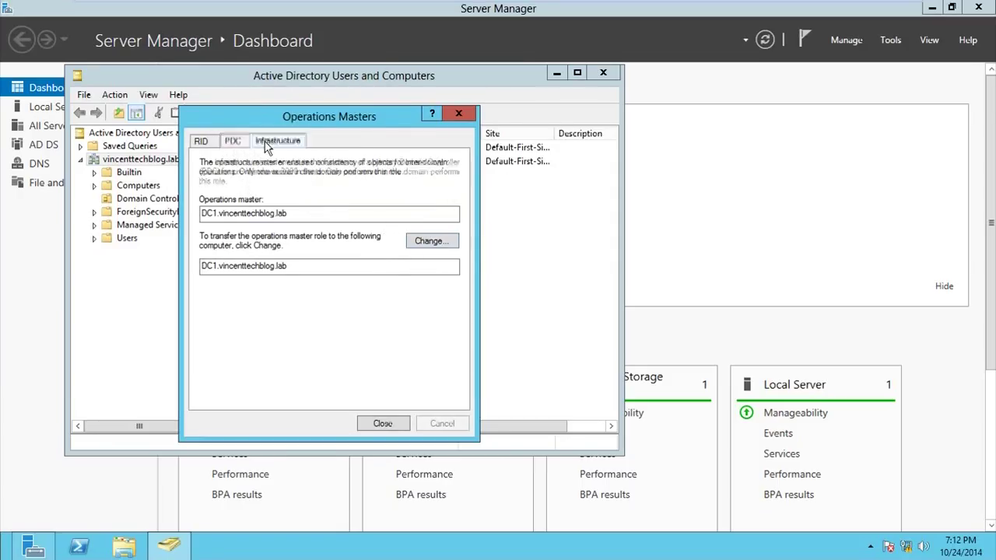
left_click(199, 143)
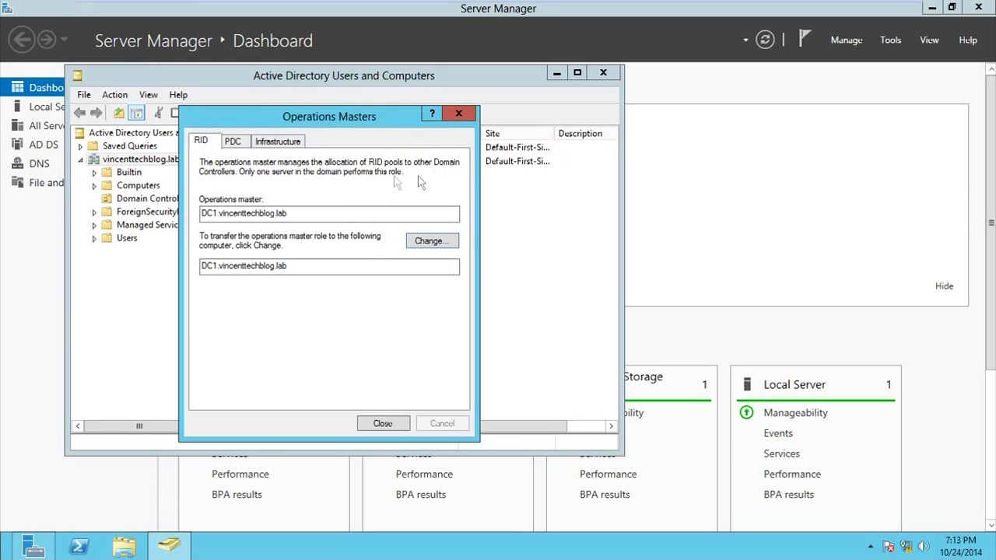
left_click(233, 141)
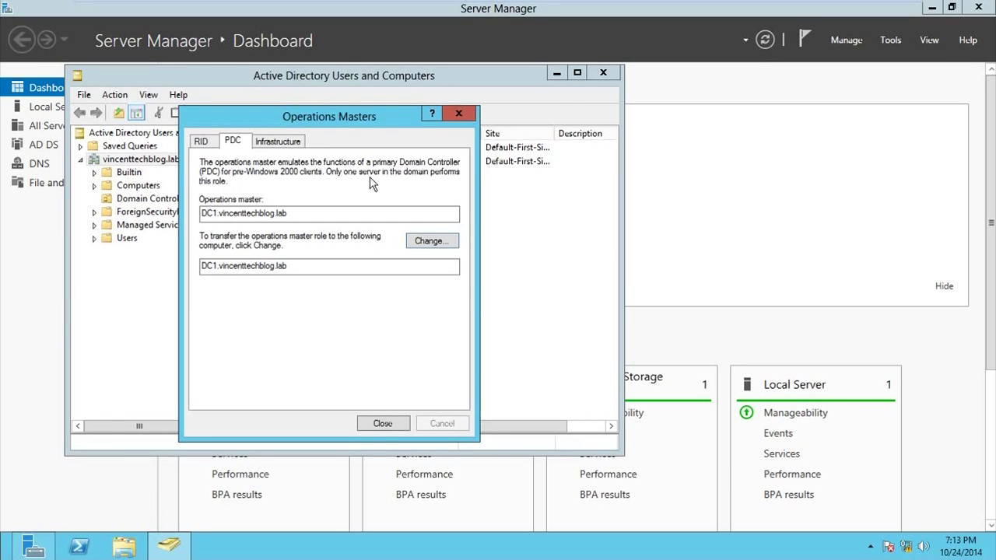
left_click(280, 144)
left_click(201, 141)
left_click(232, 145)
left_click(277, 141)
left_click(201, 141)
- Compare the current operations master with the transfer target for the RID and PDC roles, and view the Infrastructure role
left_click_drag(303, 213, 194, 217)
left_click_drag(318, 267, 175, 257)
left_click(233, 142)
left_click_drag(317, 266, 175, 262)
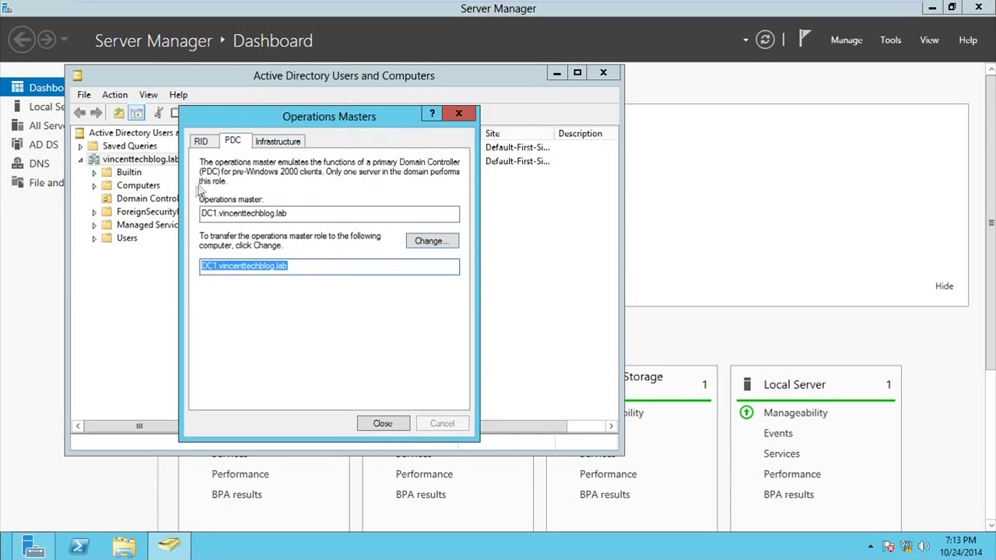
left_click(202, 147)
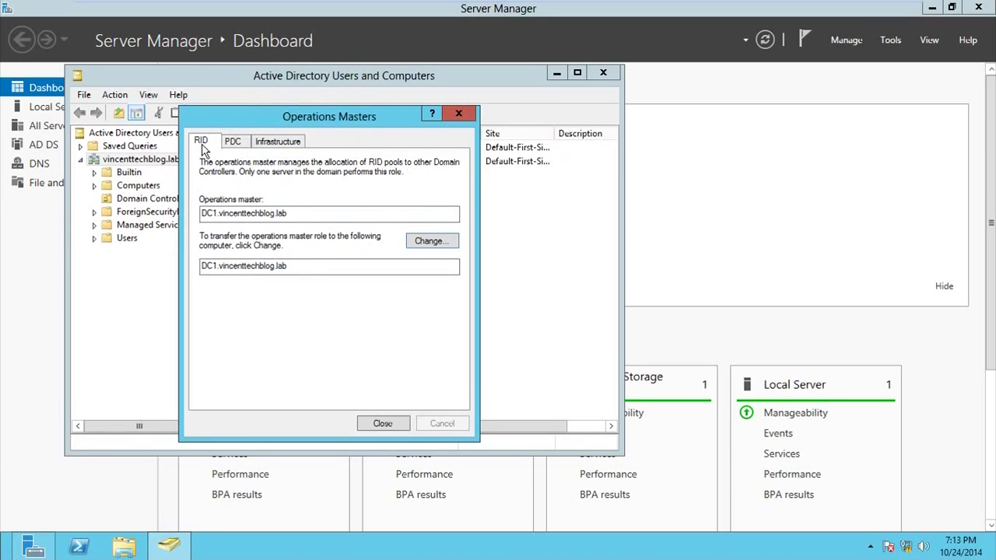
left_click(233, 141)
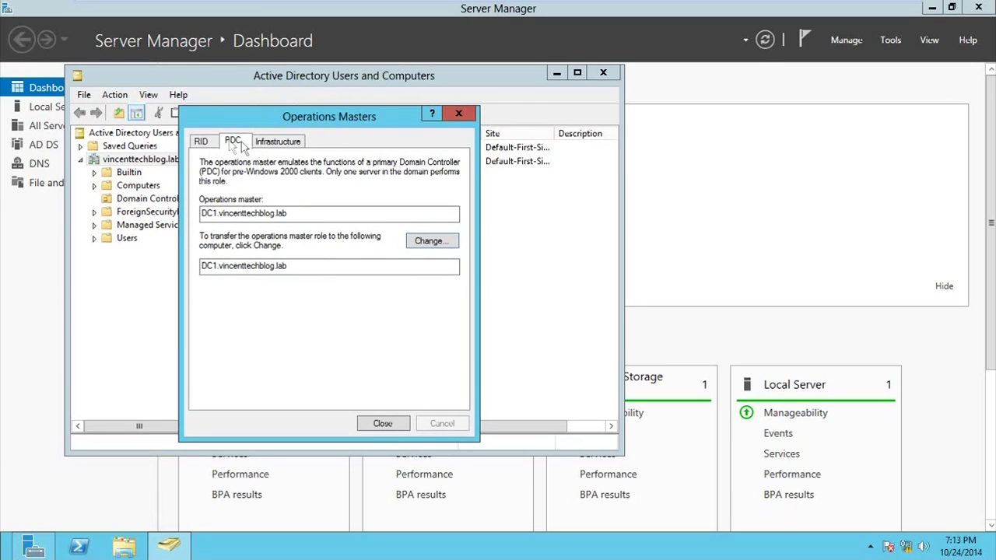
left_click(279, 142)
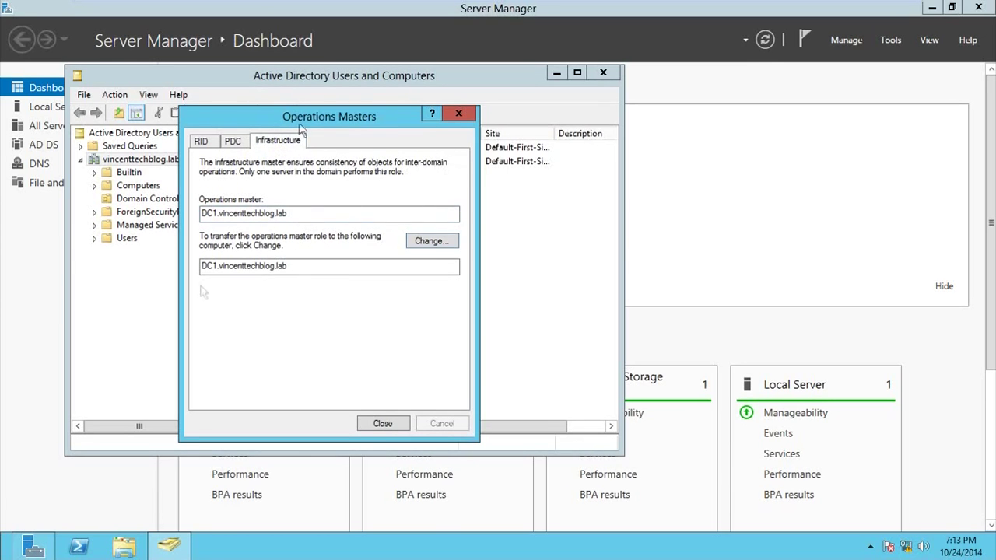
left_click_drag(319, 117, 329, 143)
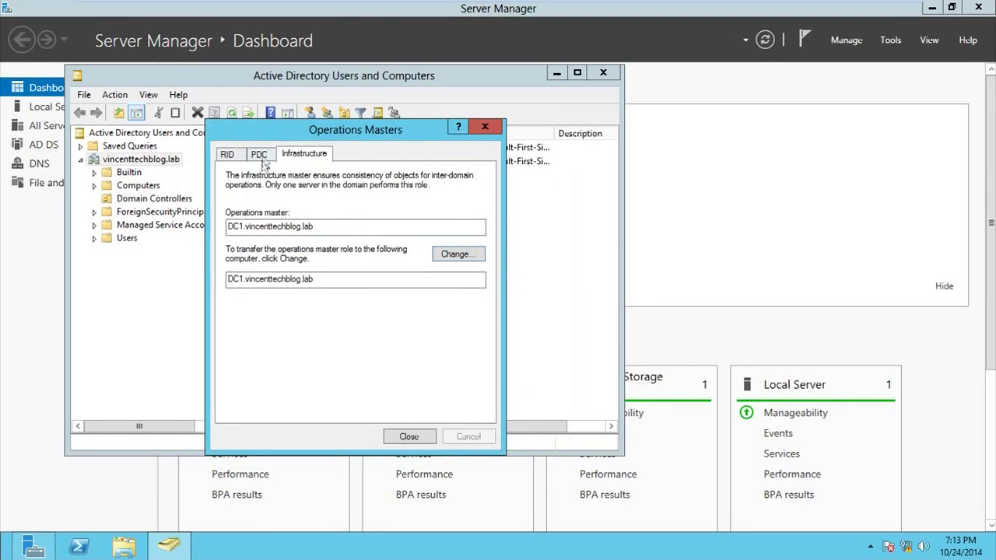
- Examine the PDC role's current holder against its transfer target, and recheck the Infrastructure and RID roles
left_click(262, 156)
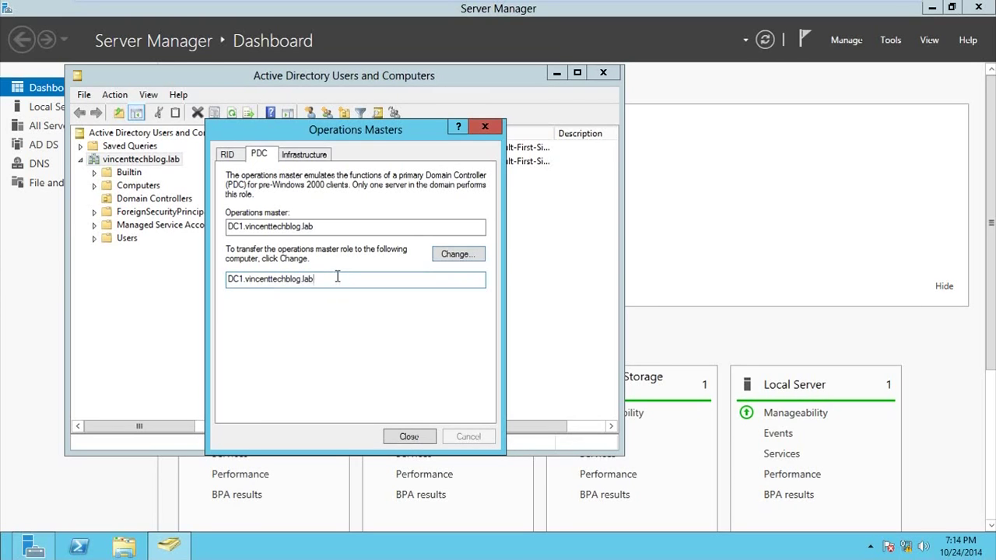
left_click_drag(337, 277, 222, 266)
left_click_drag(342, 227, 230, 227)
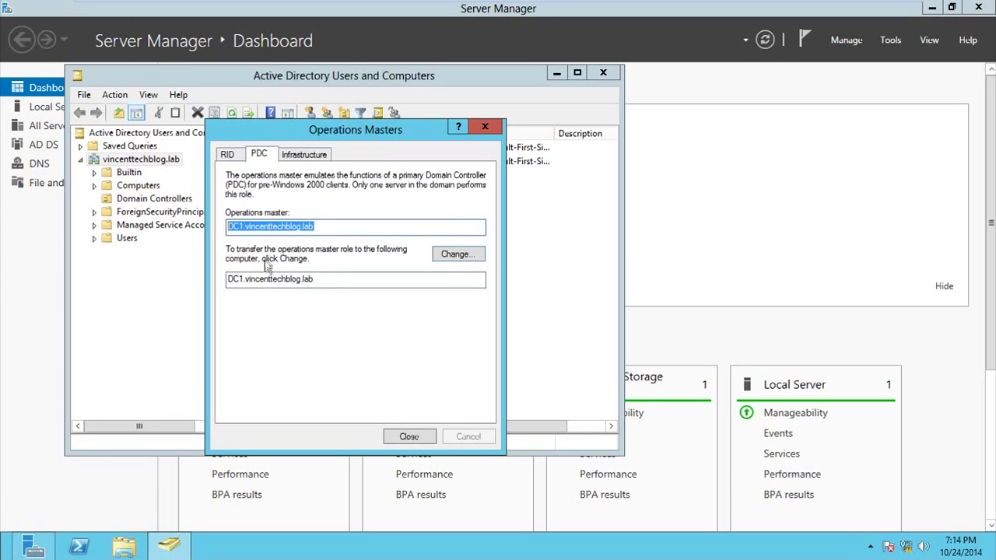
left_click_drag(322, 228, 210, 229)
left_click_drag(330, 278, 221, 279)
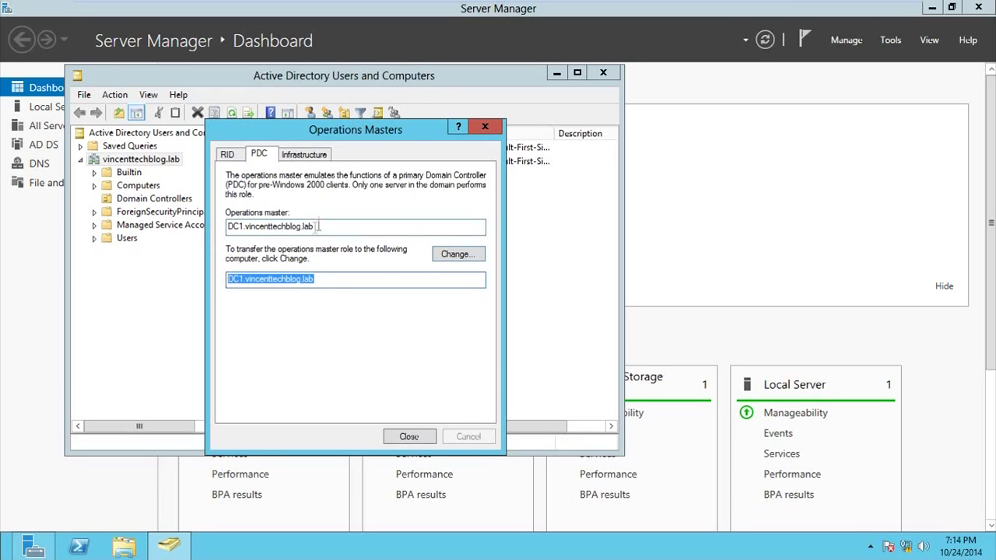
left_click_drag(339, 226, 233, 224)
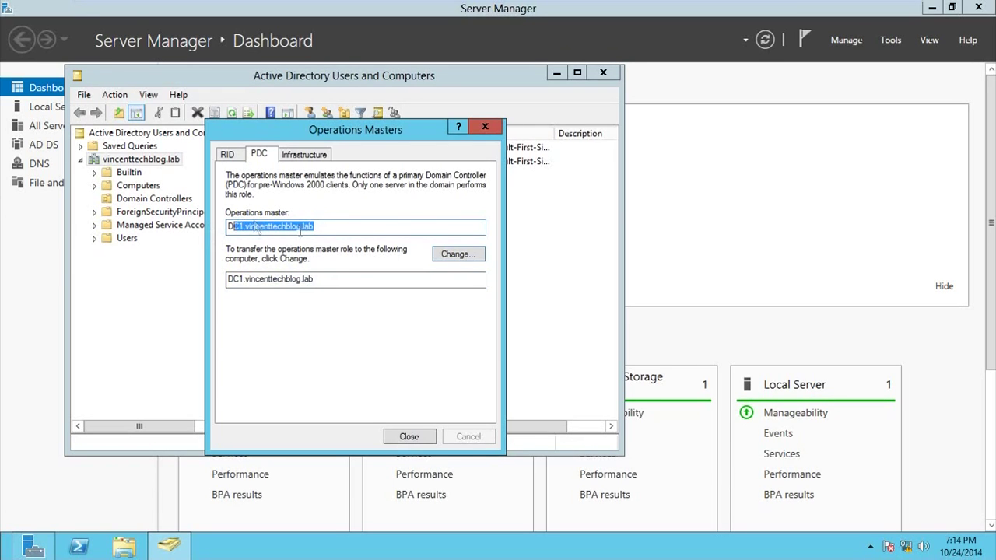
left_click_drag(351, 287, 226, 281)
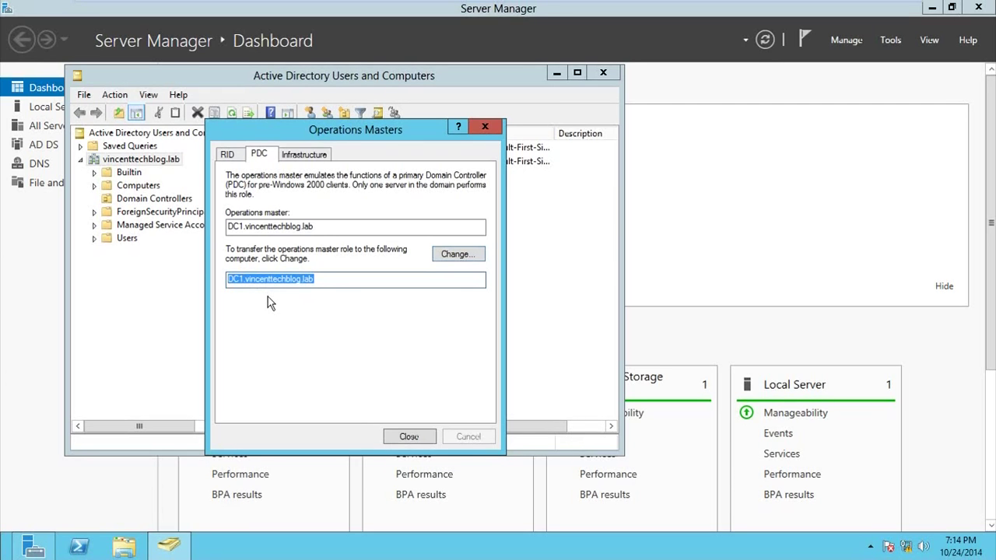
left_click_drag(333, 225, 220, 225)
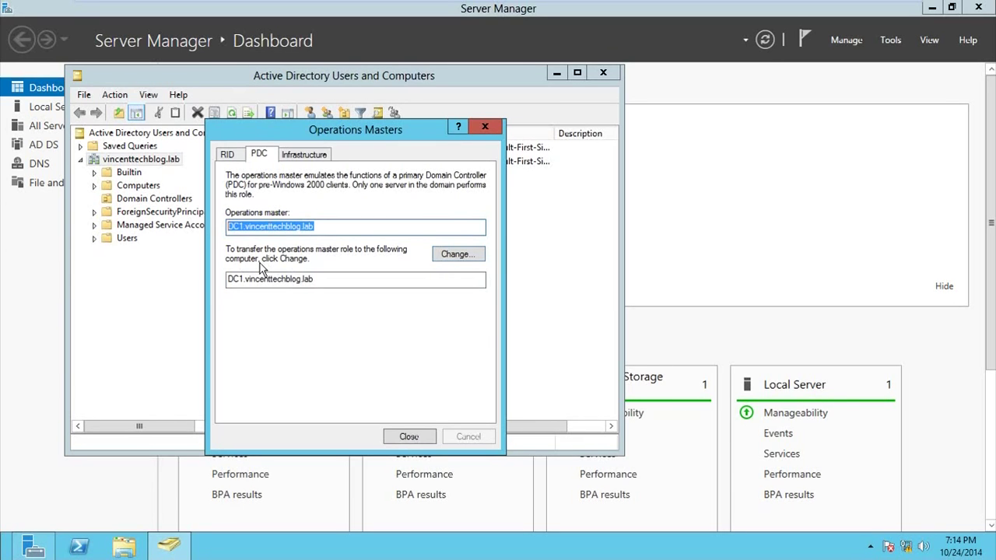
left_click_drag(322, 280, 218, 278)
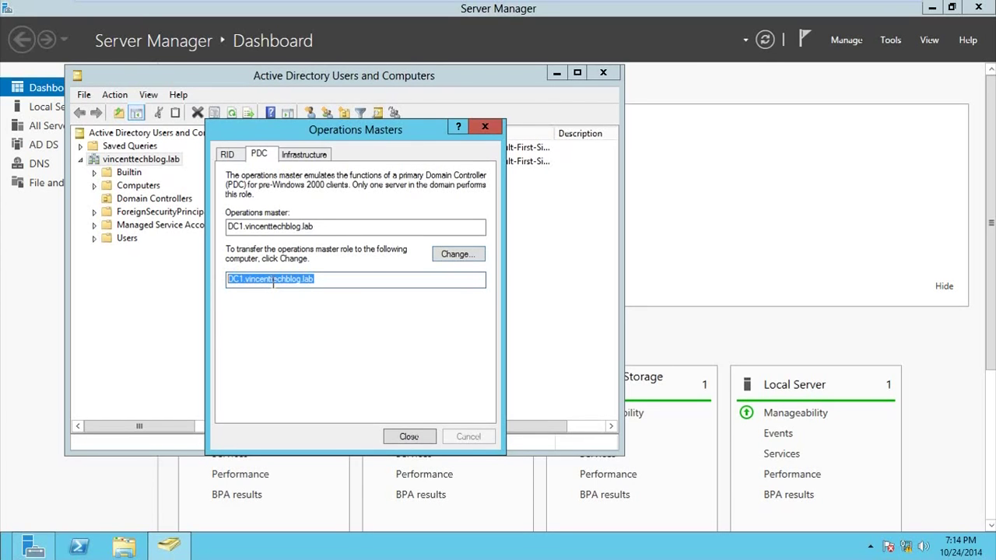
left_click(315, 156)
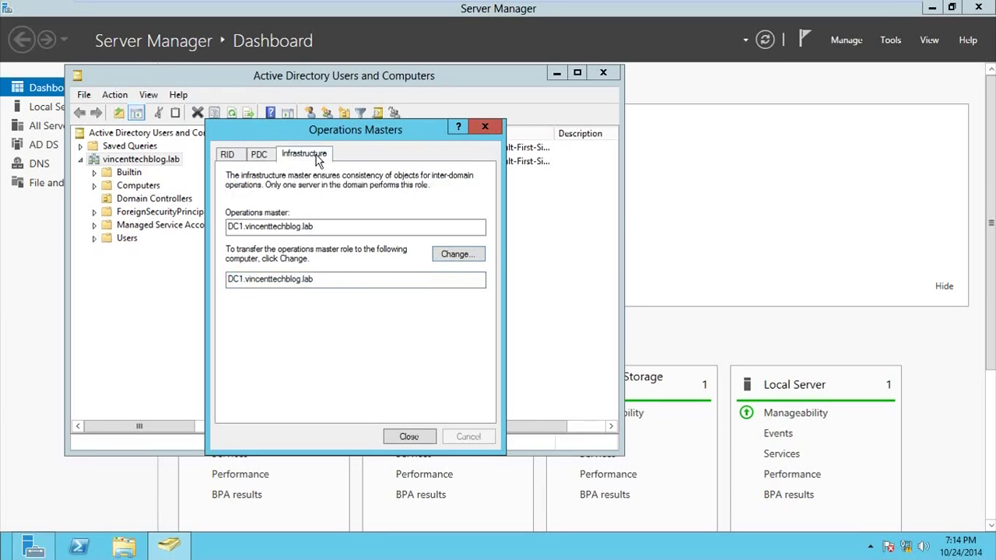
left_click(228, 155)
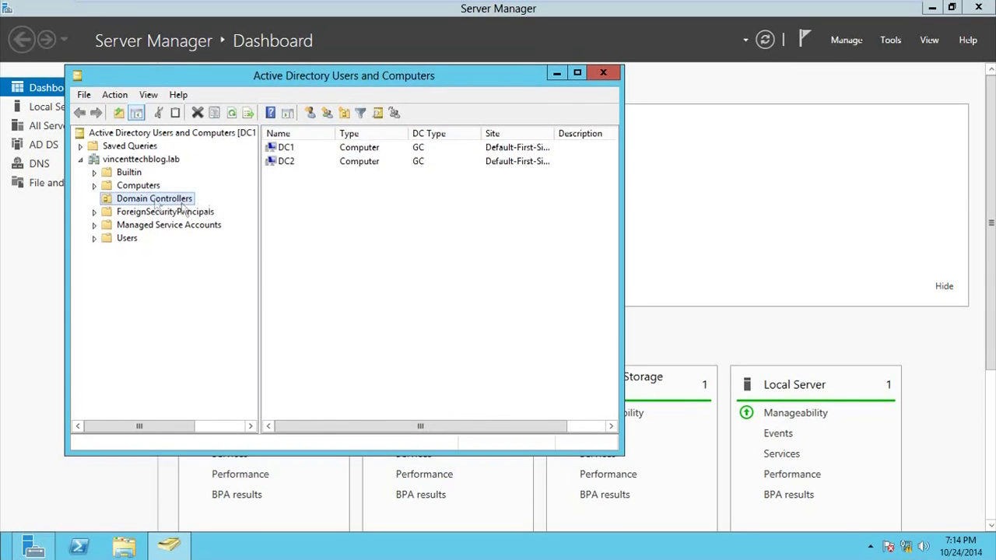
- Connect the console for the vincenttechblog.lab domain to the domain controller DC2.vincenttechblog.lab
right_click(143, 159)
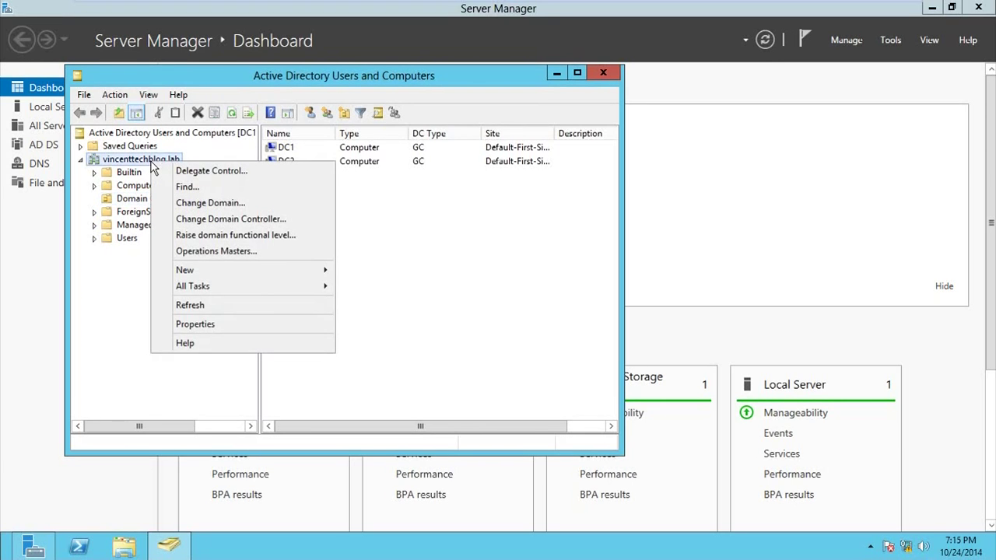
left_click(215, 220)
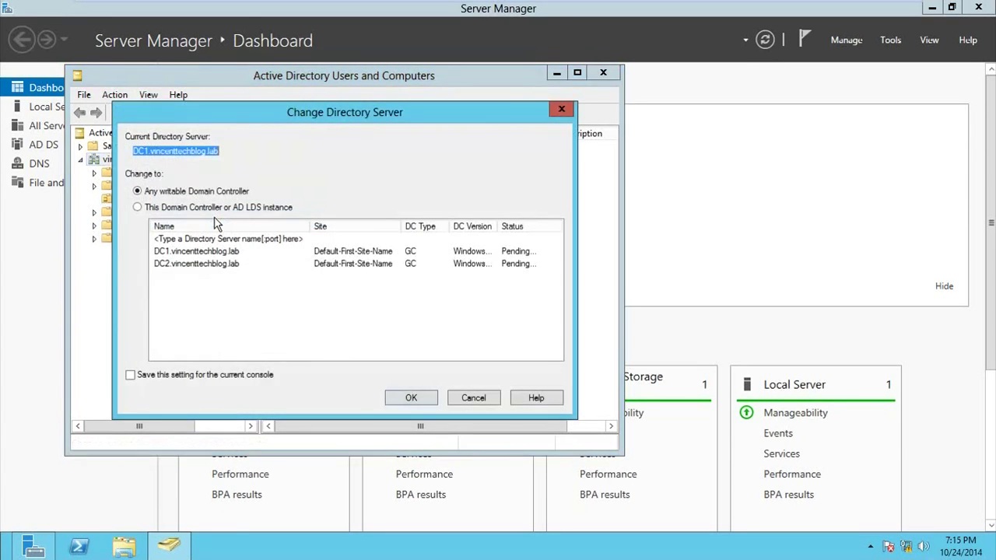
left_click(207, 264)
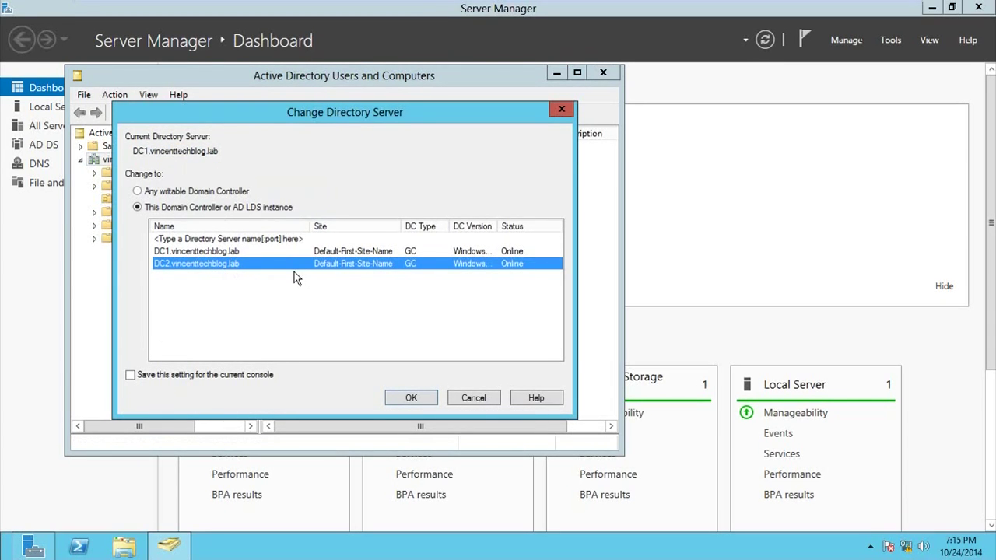
left_click(411, 398)
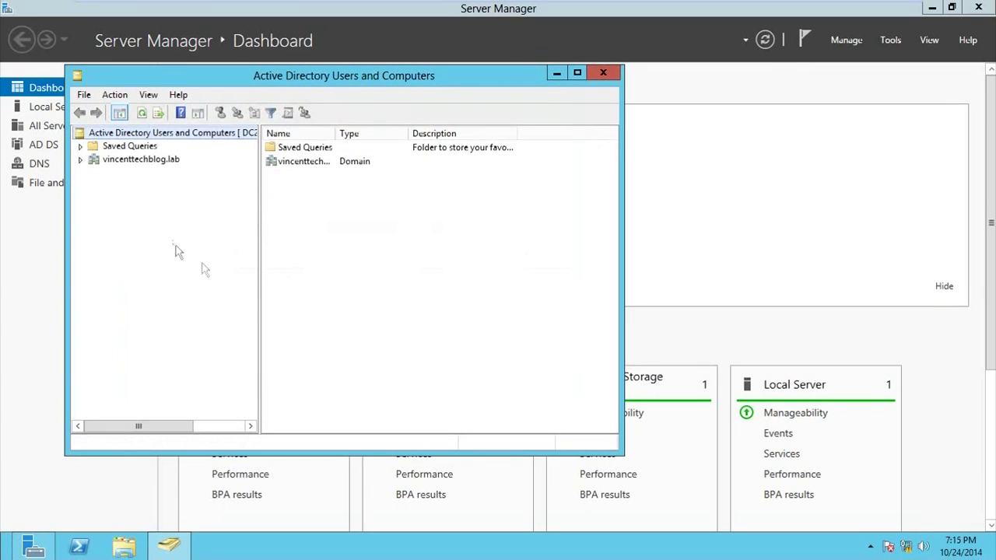
- Reopen the domain's Operations Masters dialog and transfer the RID master role to DC2.vincenttechblog.lab
right_click(133, 160)
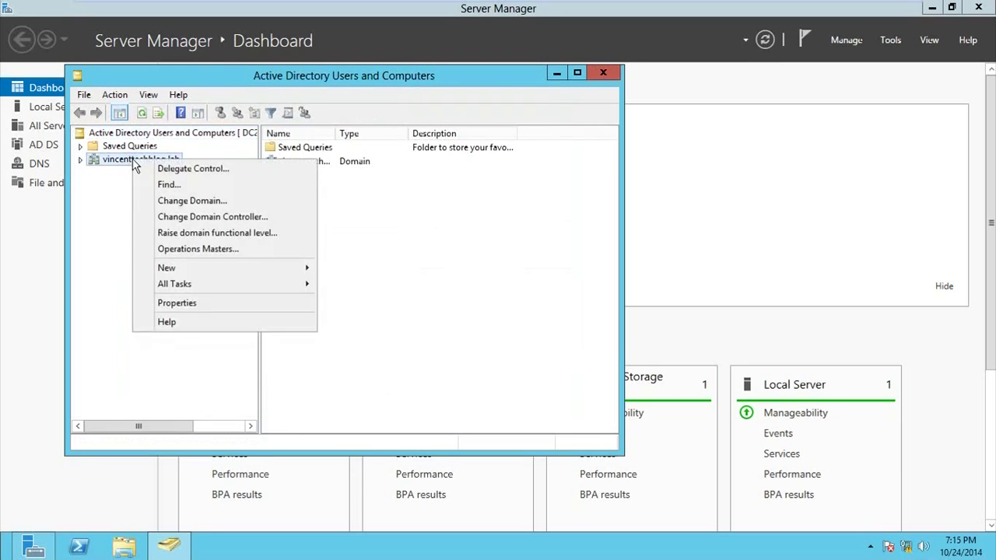
left_click(201, 249)
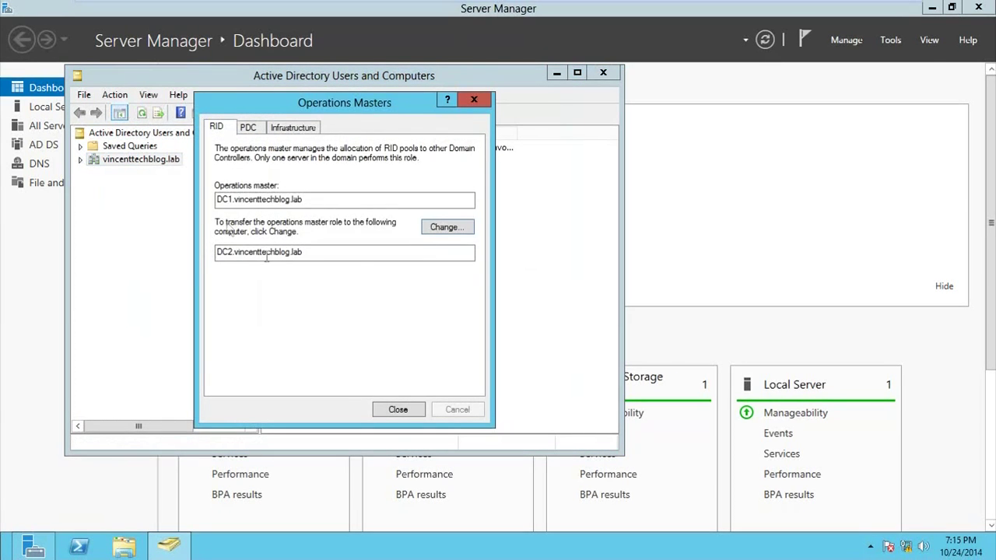
left_click_drag(354, 263, 172, 245)
left_click_drag(299, 196, 175, 201)
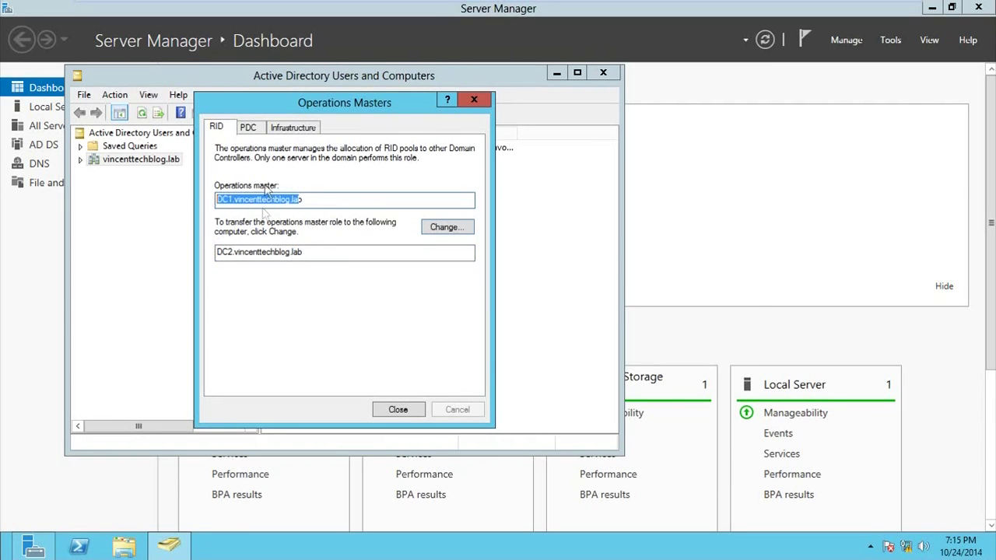
left_click_drag(315, 253, 184, 249)
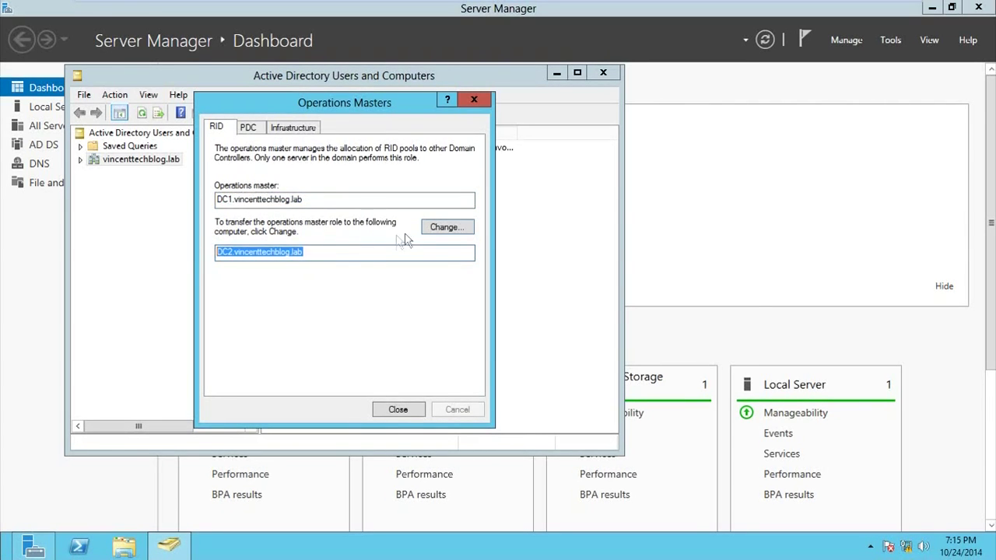
left_click(437, 229)
left_click(542, 326)
left_click(609, 328)
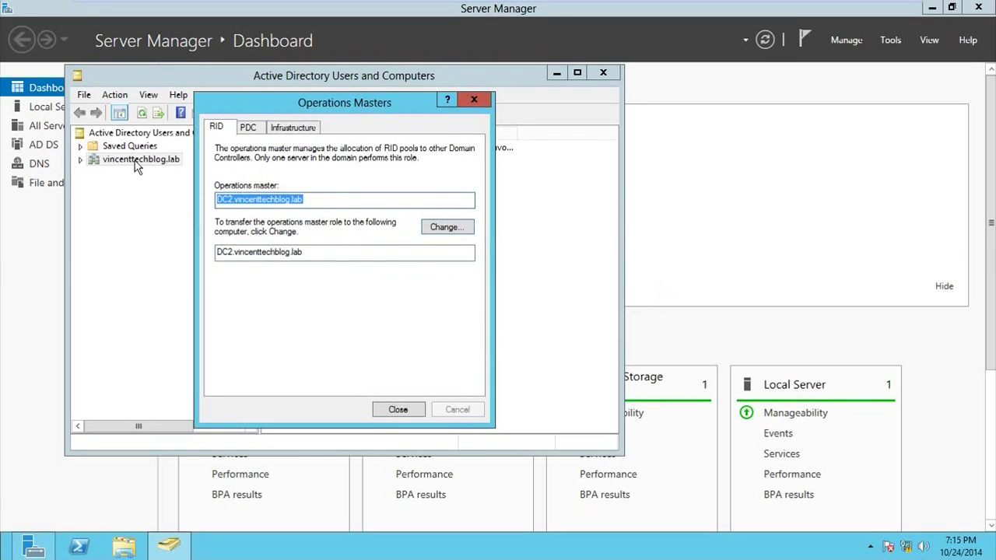
double_click(329, 248)
- Transfer the PDC emulator role from DC1 to DC2.vincenttechblog.lab and confirm the transfer
left_click(249, 129)
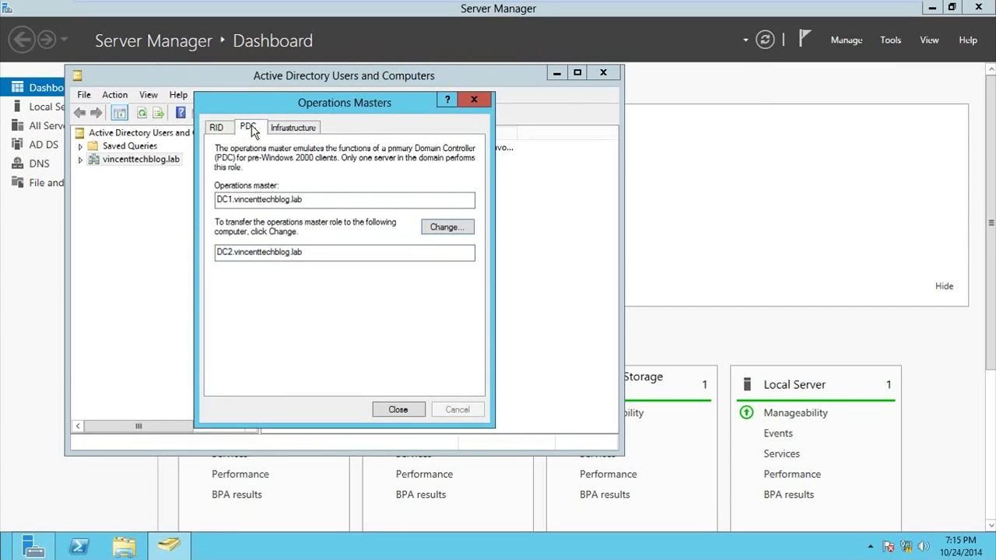
left_click_drag(327, 199, 220, 199)
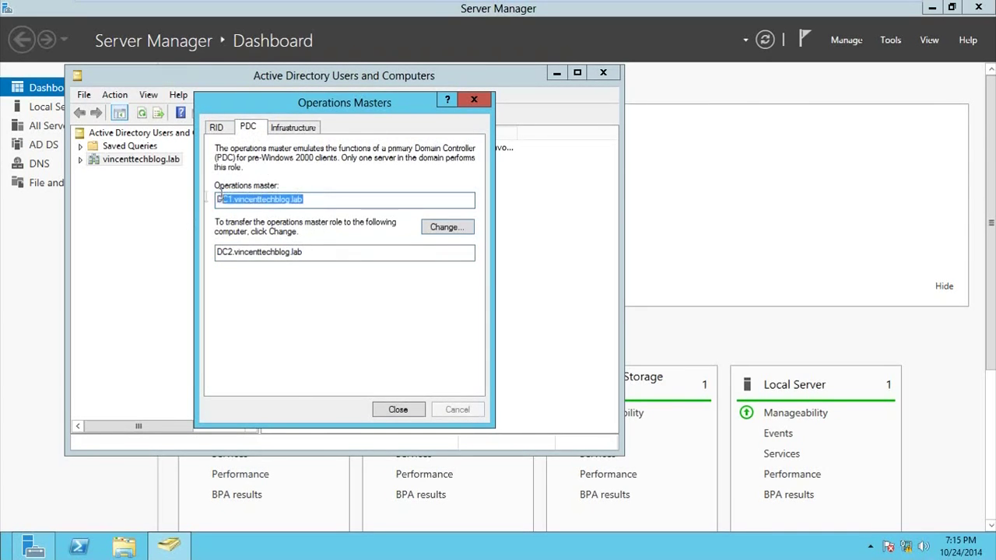
left_click(423, 227)
left_click(527, 327)
left_click(605, 327)
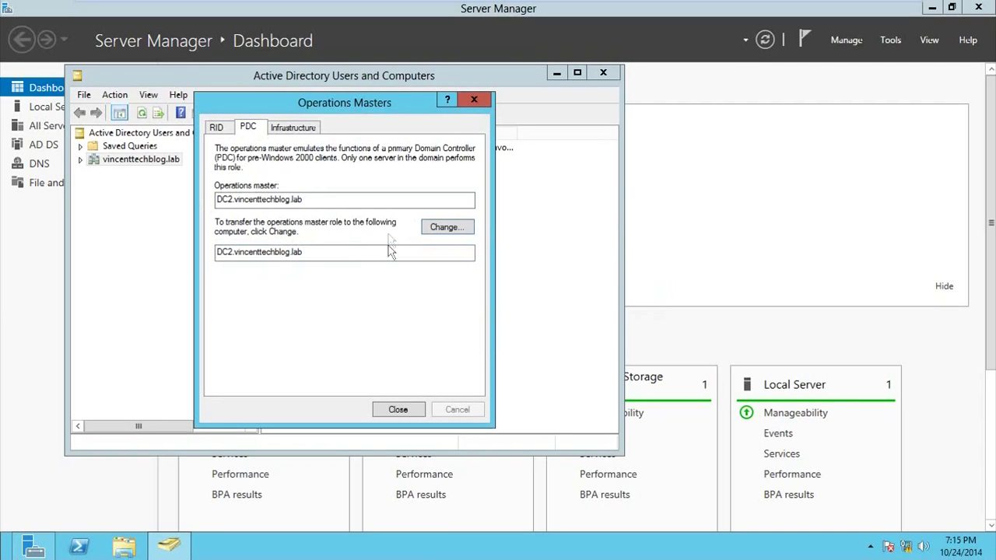
- Transfer the Infrastructure master role from DC1 to DC2.vincenttechblog.lab, confirm it, and put the Active Directory Users and Computers console away
left_click(288, 130)
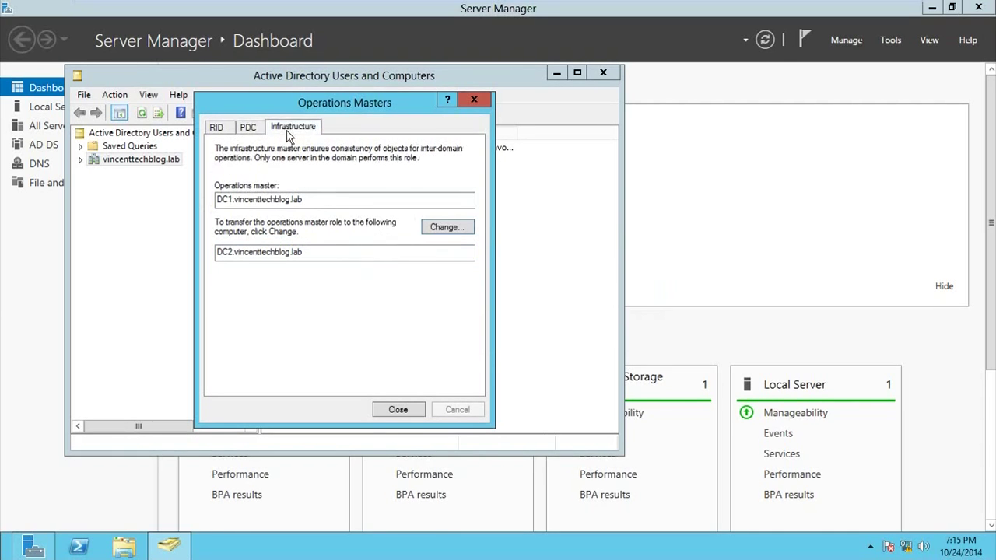
left_click(434, 228)
left_click(567, 326)
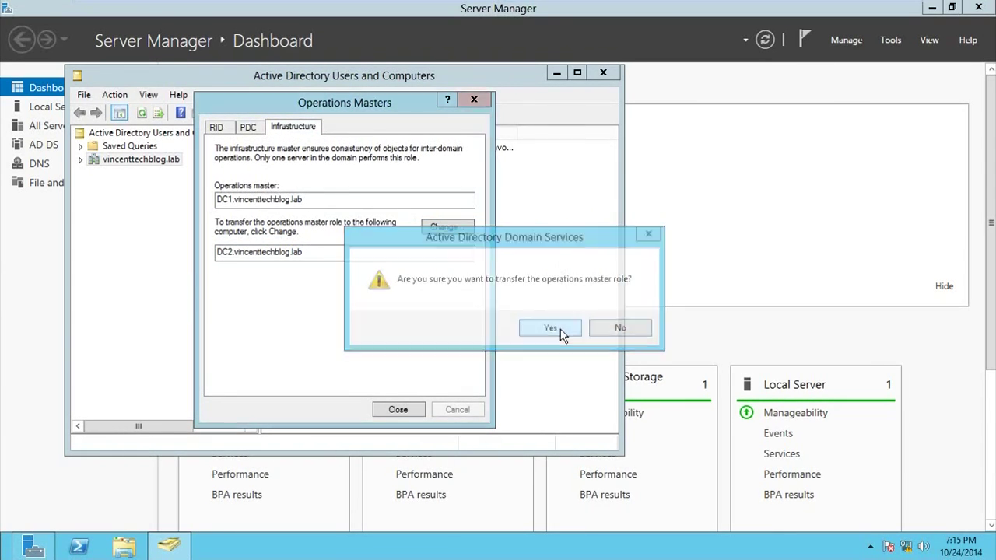
left_click(609, 327)
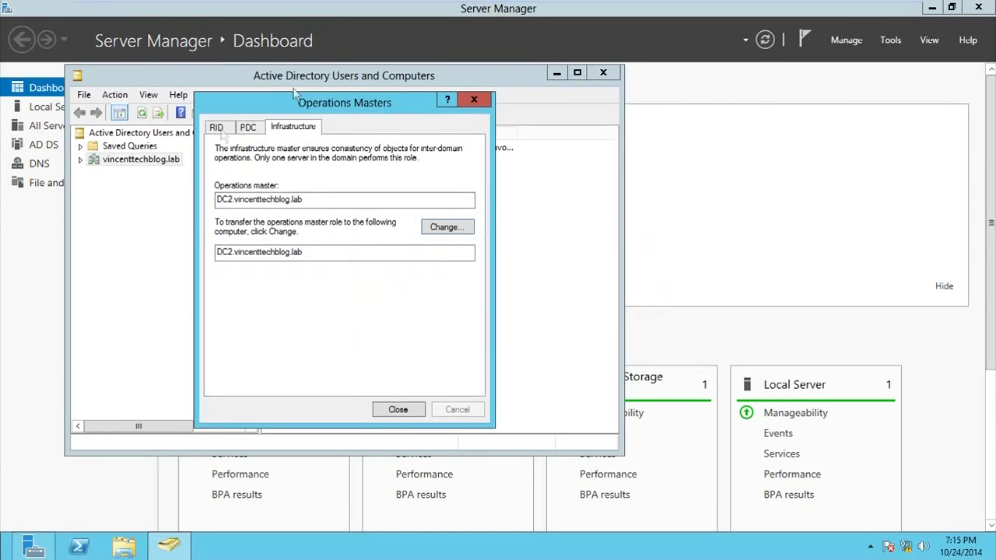
left_click_drag(495, 178, 334, 136)
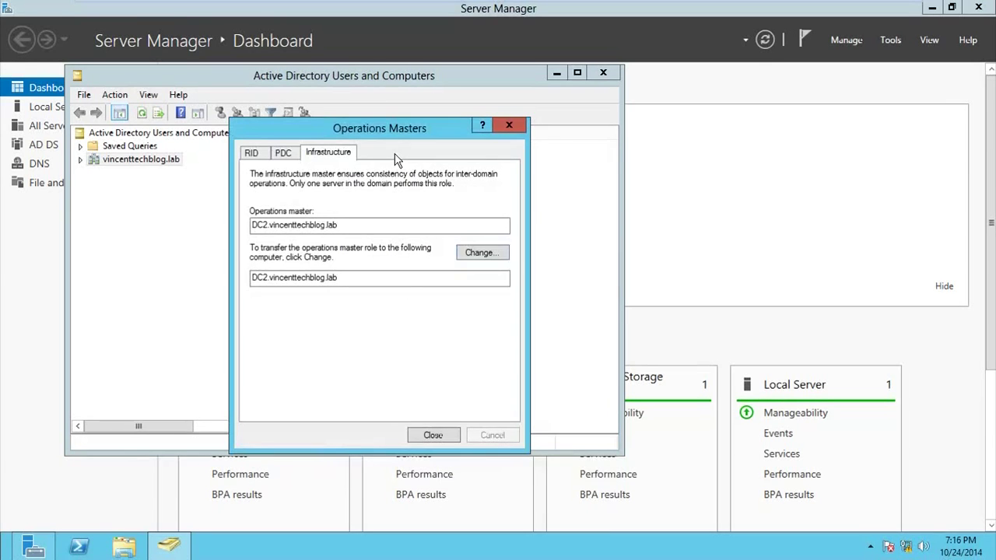
left_click(518, 126)
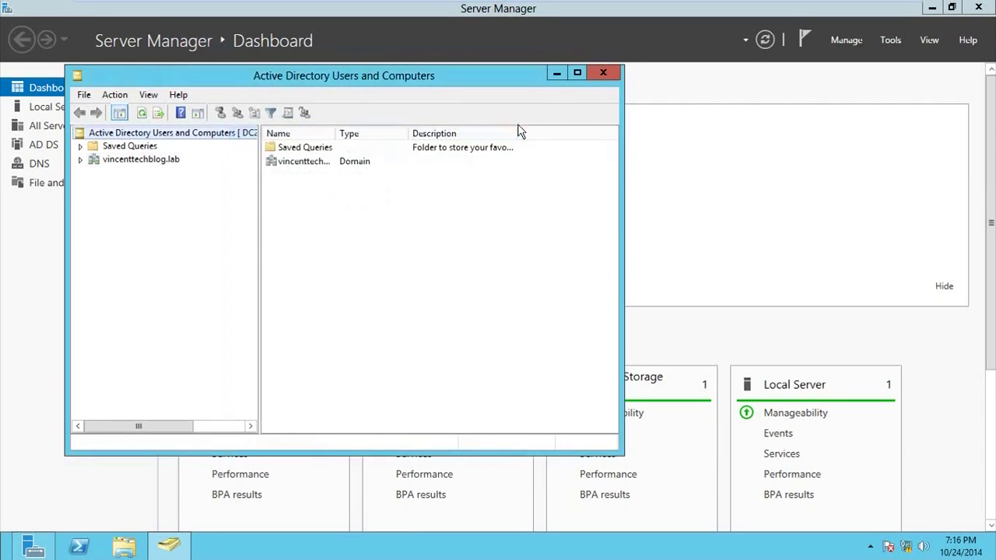
left_click(557, 74)
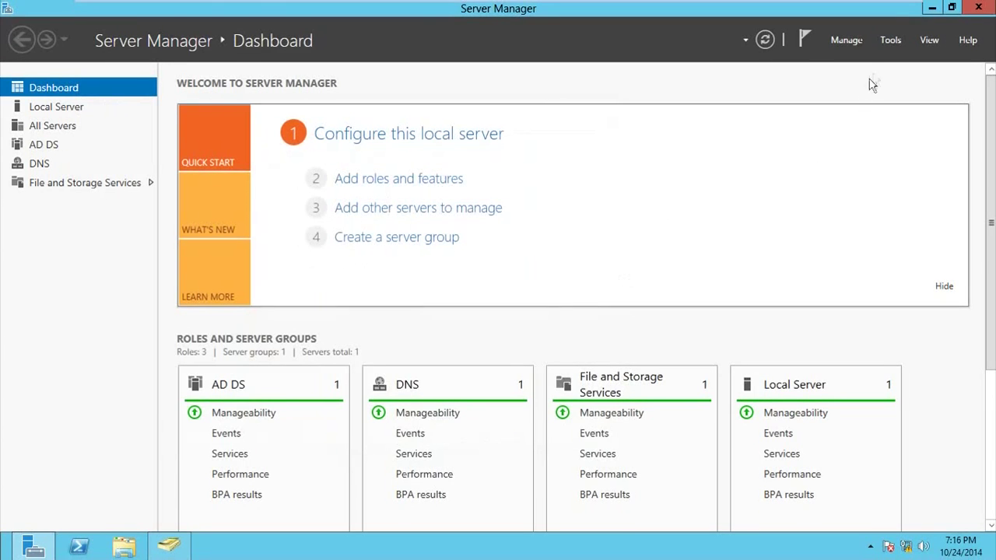
left_click(891, 43)
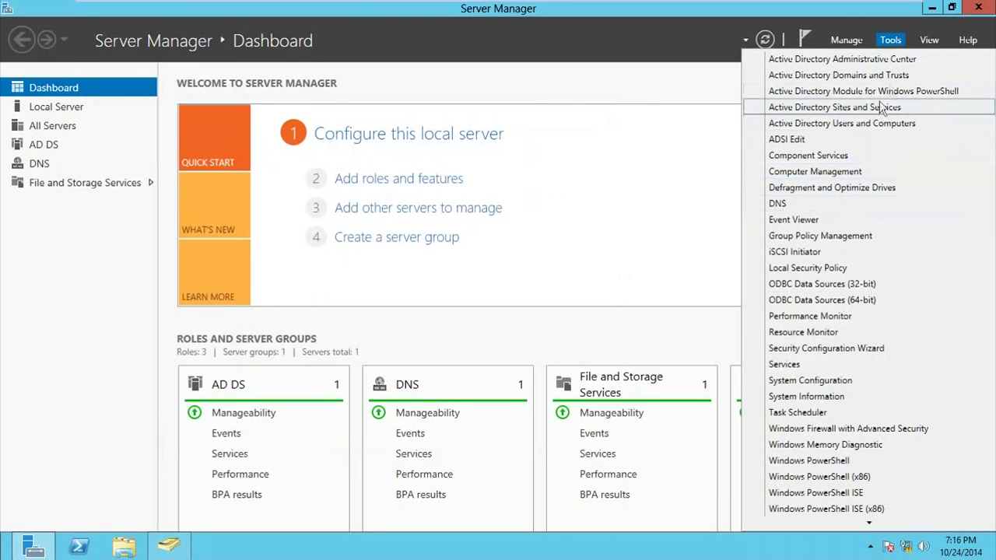
left_click(892, 42)
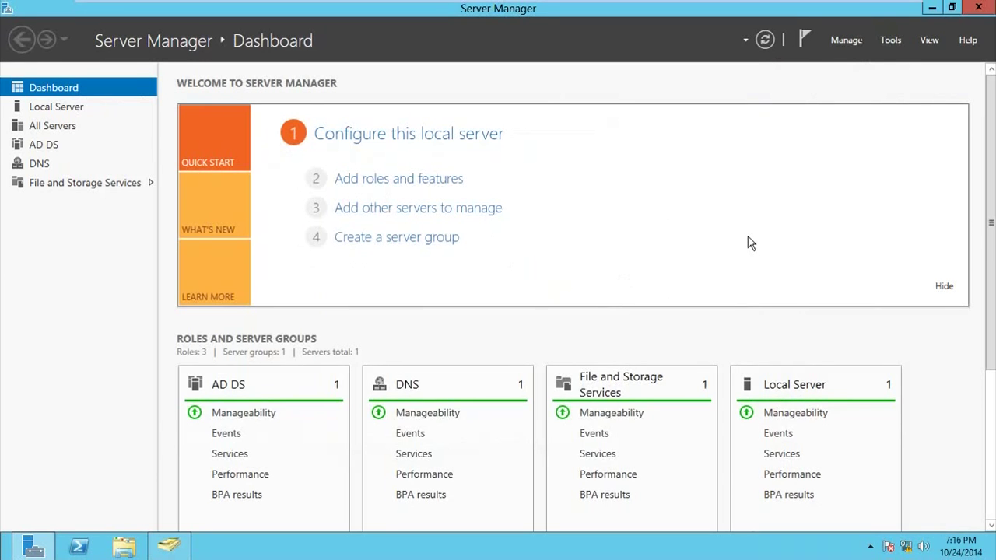
- Register the schema management library by running "regsvr32 schmmgmt.dll" and acknowledge the result
key("super+r")
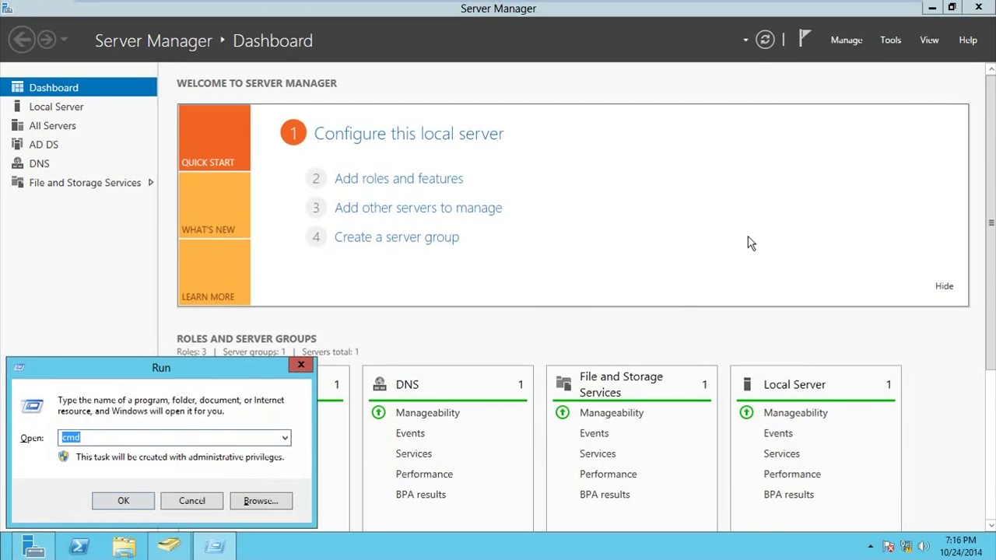
type("regsvr schmmgmt.dll")
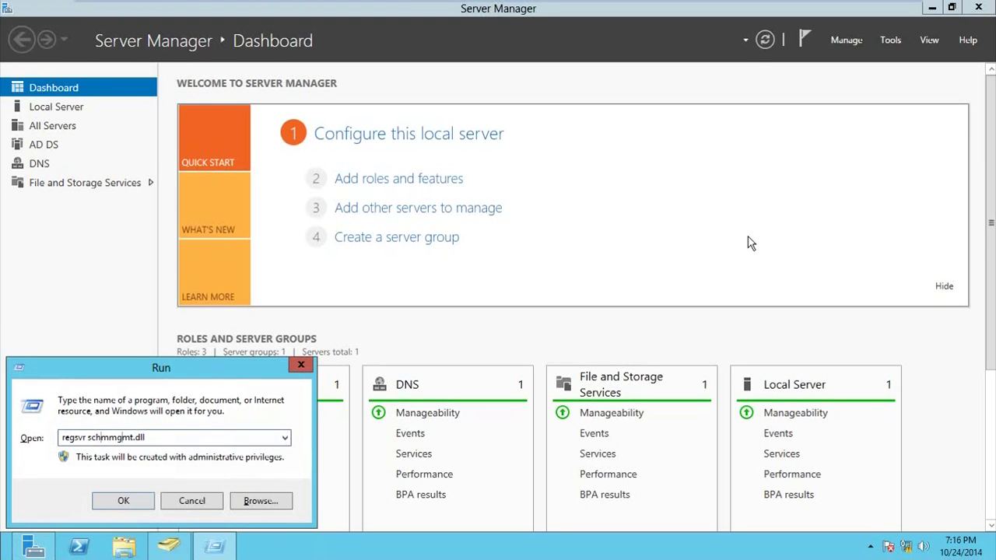
type("32")
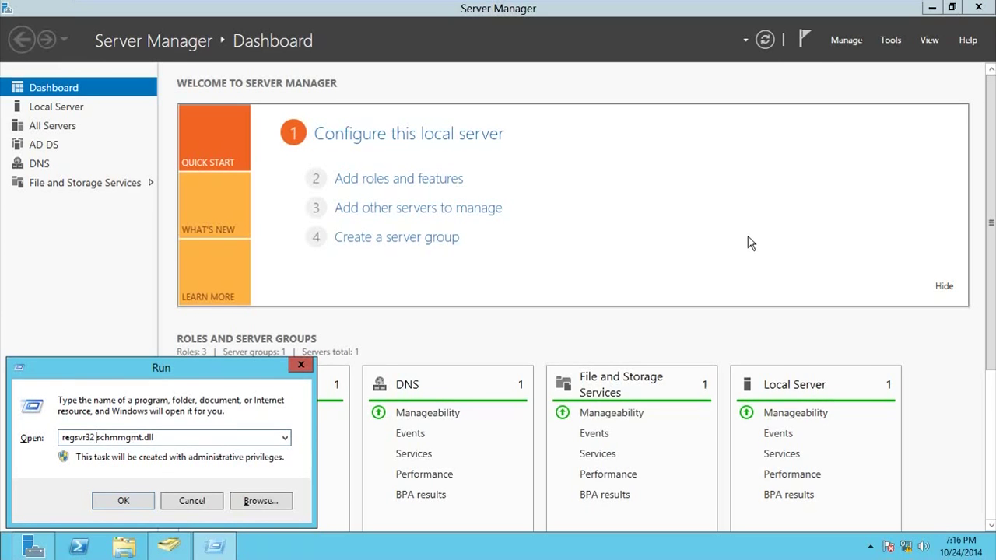
key("Return")
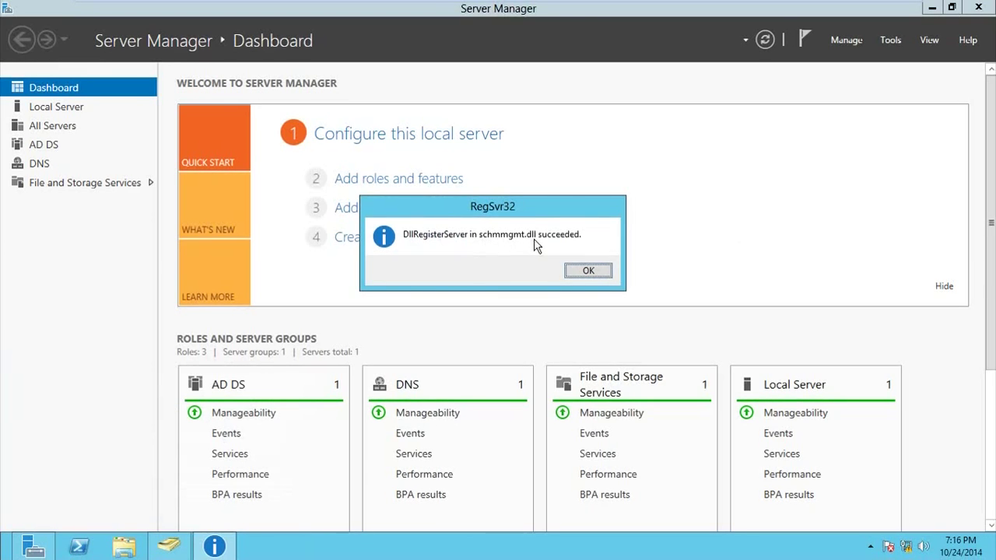
left_click(586, 270)
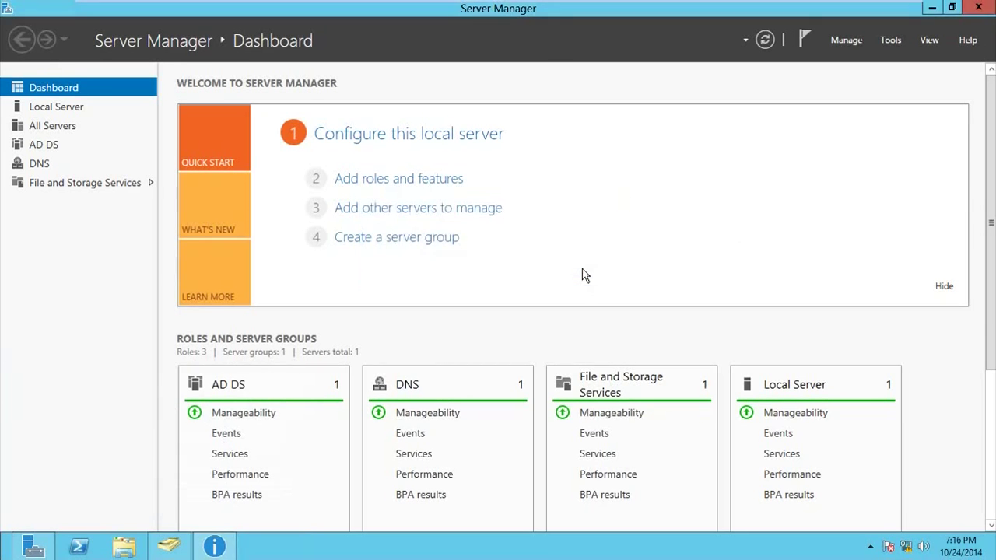
- Find mmc among the installed apps and launch an empty management console
key("super")
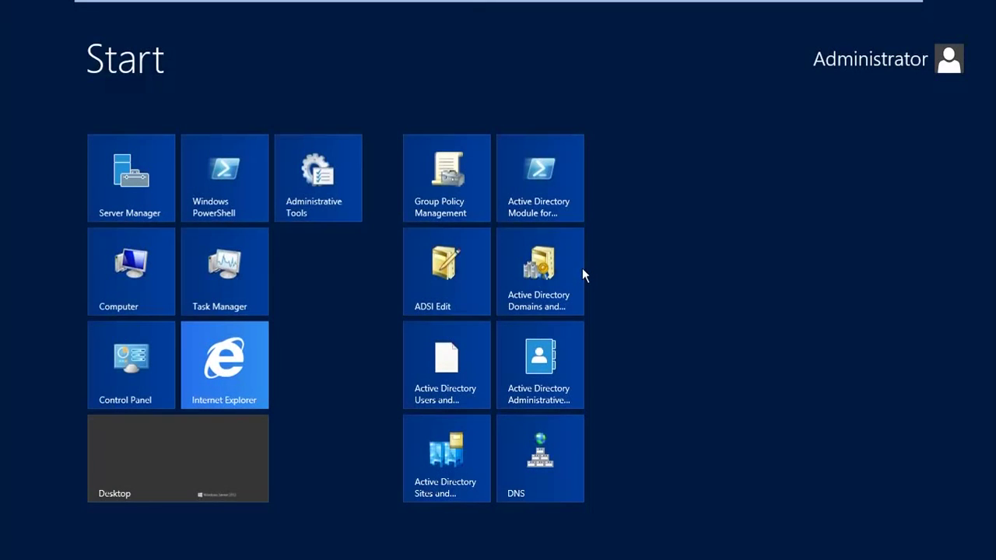
type("mmc")
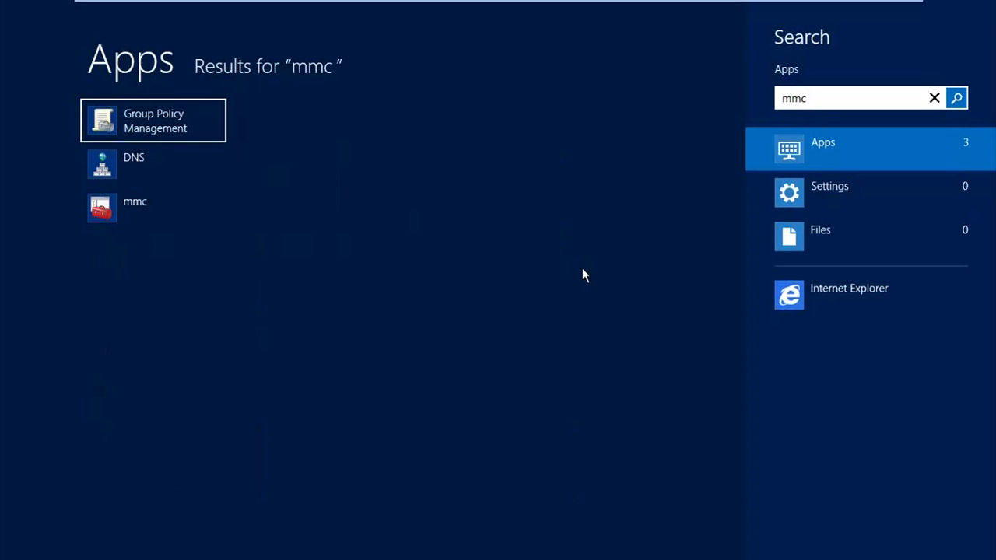
left_click(147, 215)
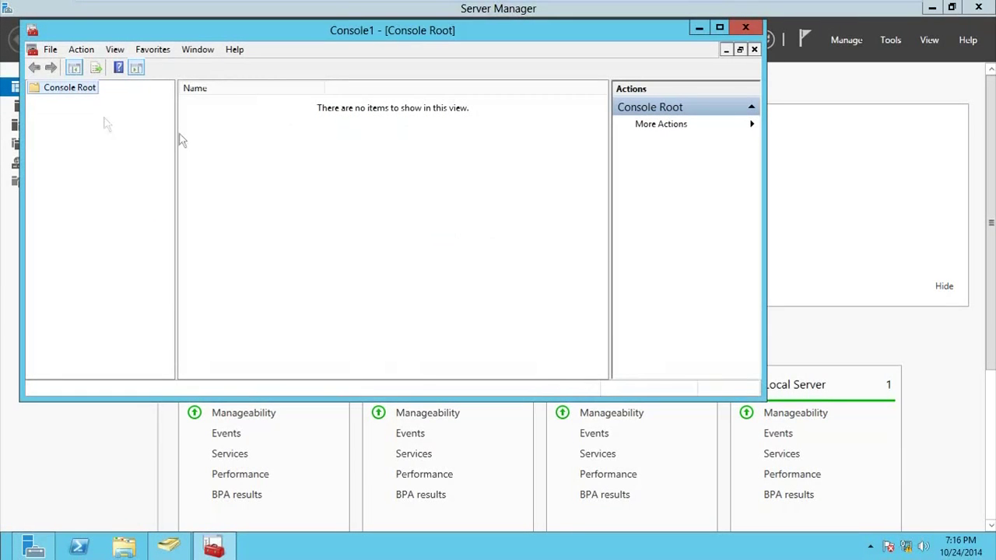
- Add the Active Directory Schema snap-in to the console root
left_click(81, 49)
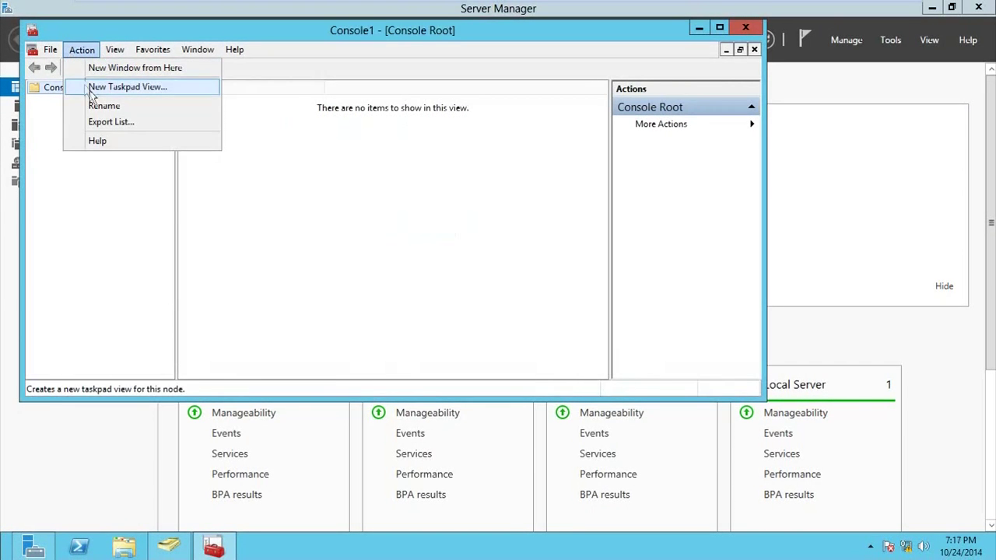
mouse_move(61, 52)
left_click(93, 134)
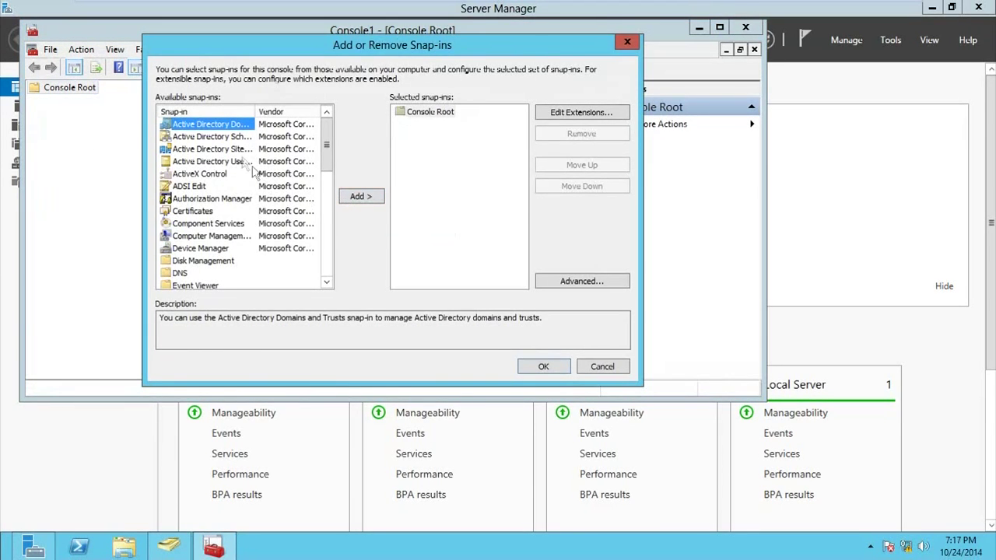
left_click_drag(256, 112, 294, 111)
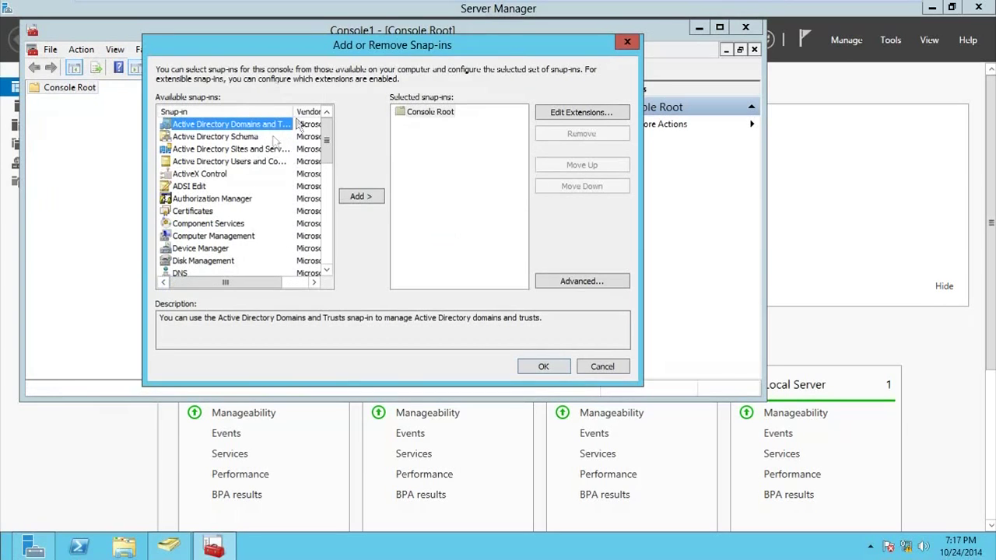
left_click(232, 139)
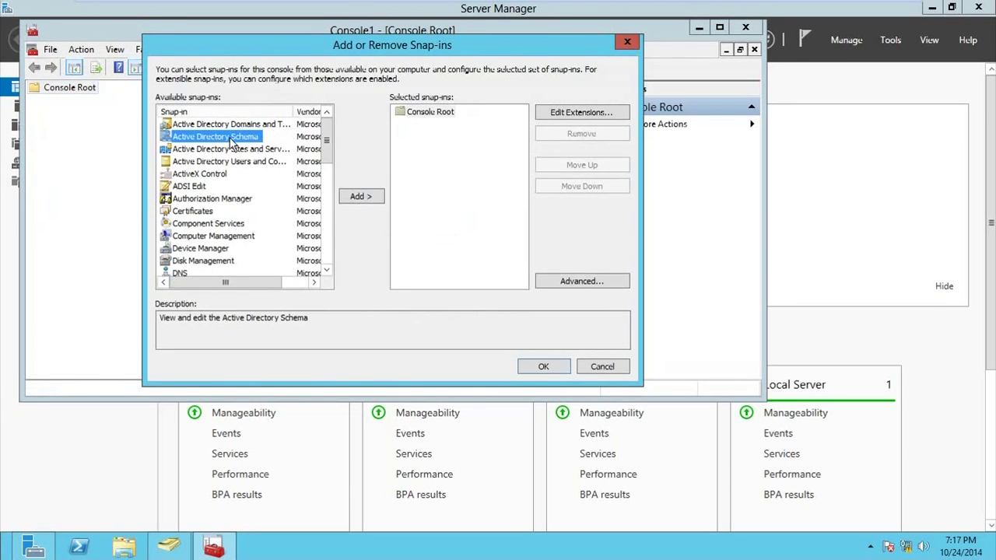
left_click(375, 197)
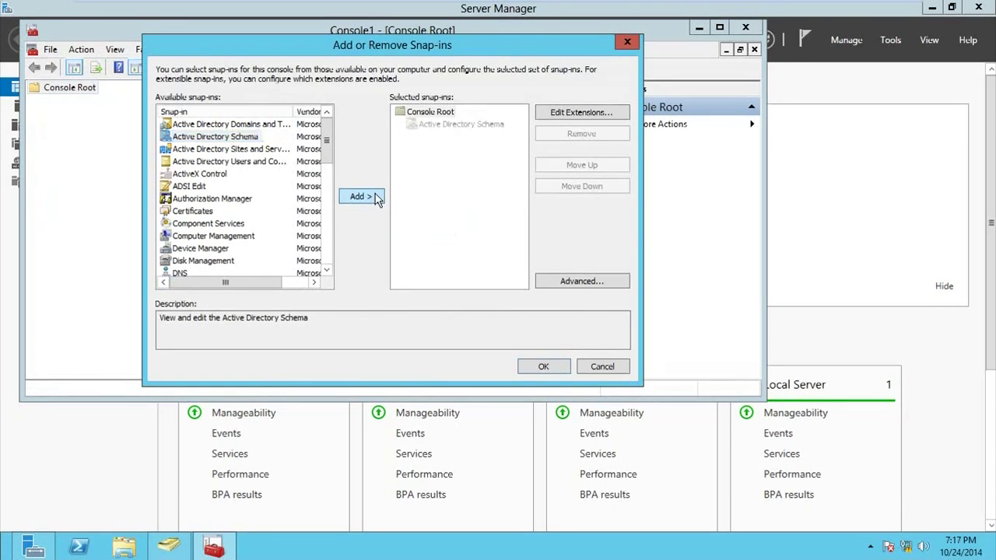
left_click(544, 367)
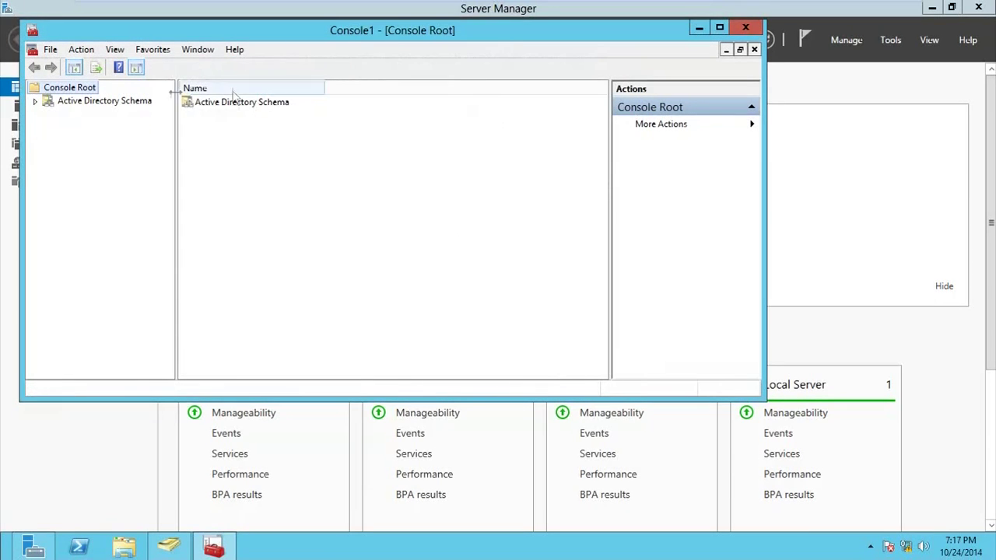
- Examine the Active Directory Schema node's operations master, comparing the current schema master with the transfer target
left_click(35, 101)
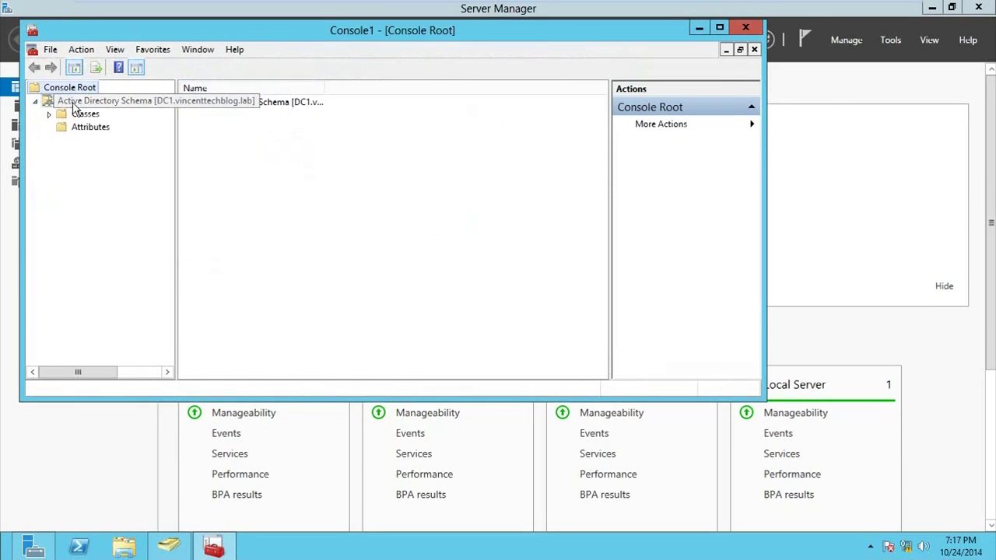
left_click(70, 101)
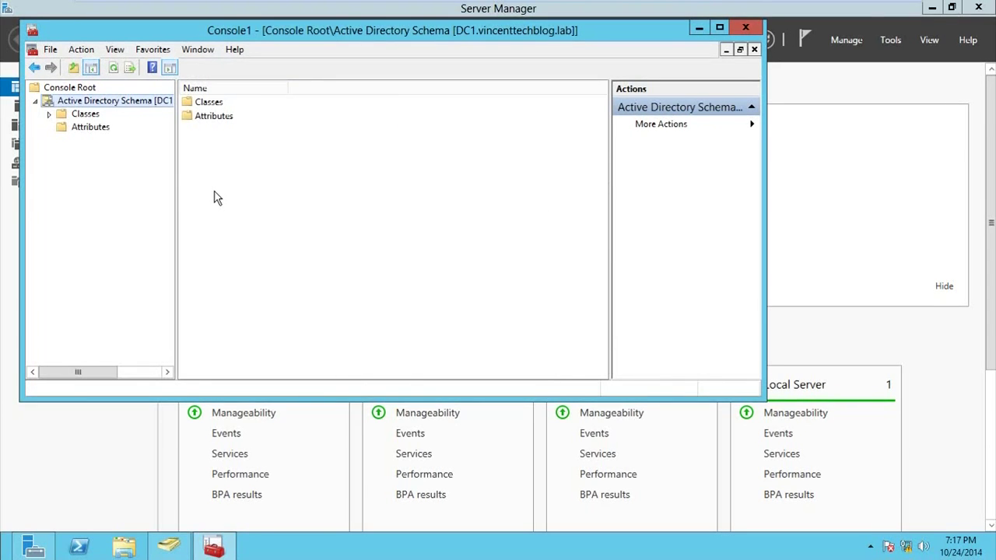
right_click(141, 103)
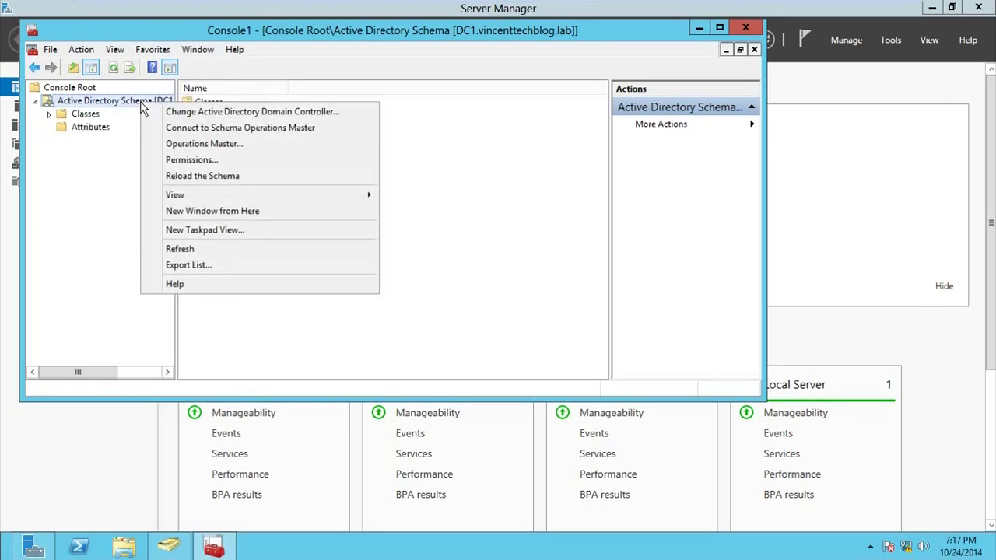
left_click(179, 147)
left_click_drag(376, 241, 272, 240)
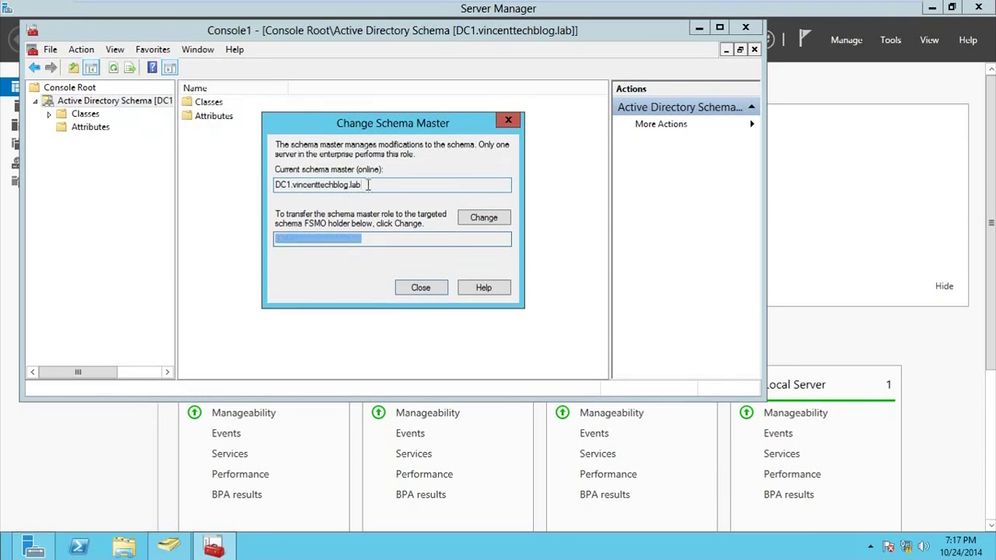
left_click_drag(368, 185, 245, 185)
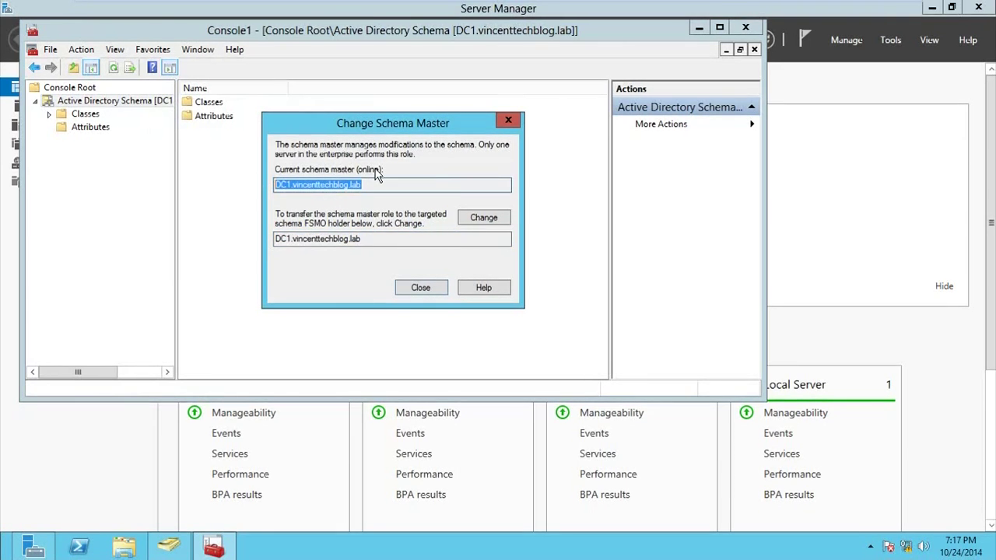
left_click_drag(364, 239, 274, 239)
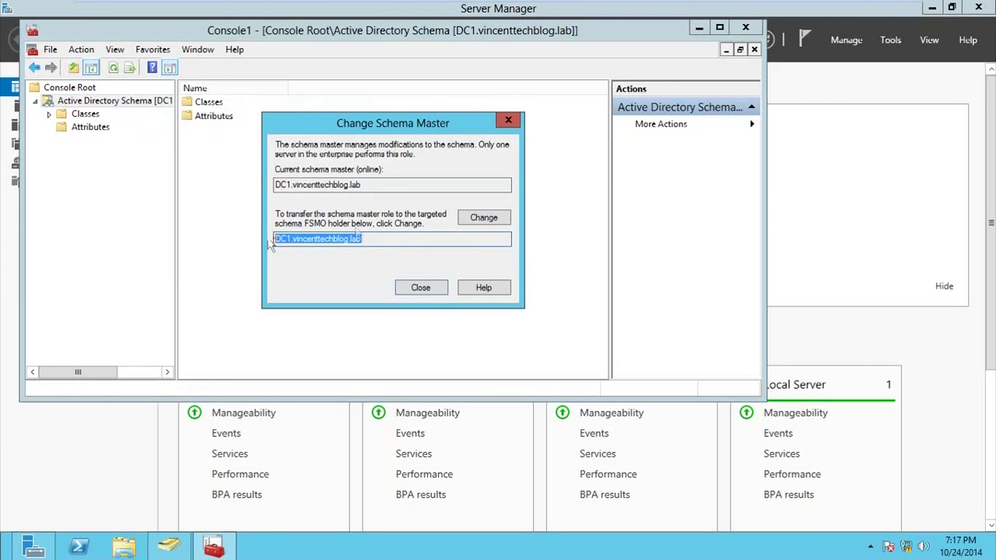
left_click(380, 238)
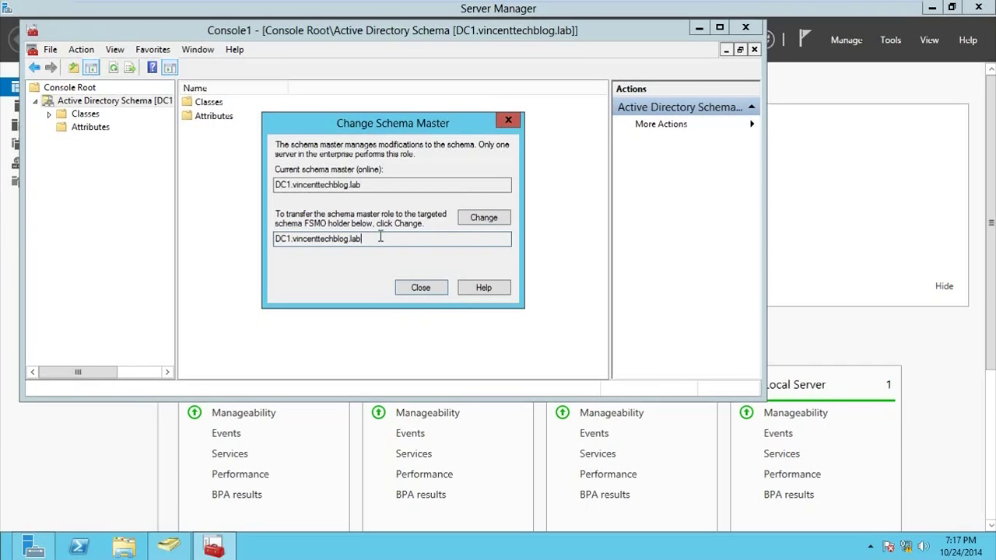
left_click(507, 120)
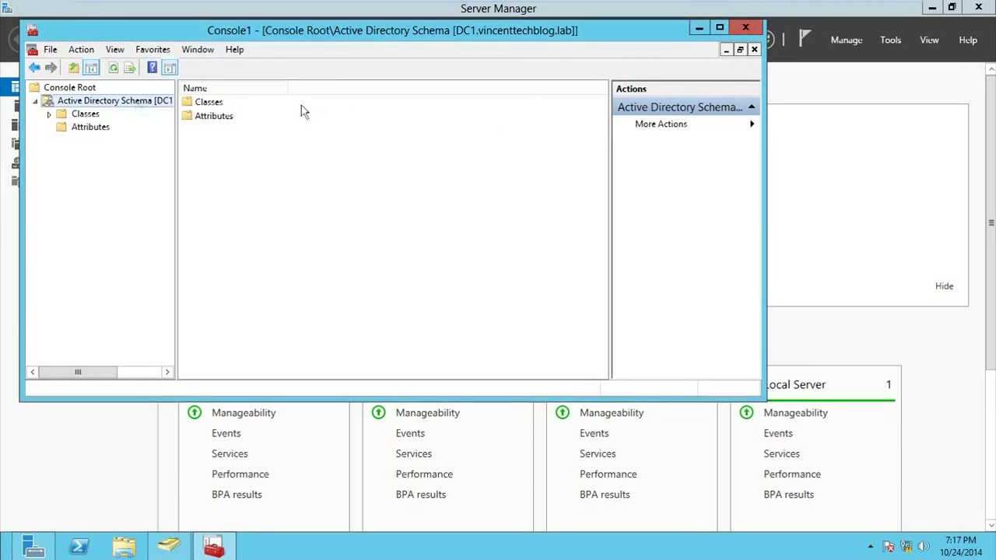
- Connect the Active Directory Schema snap-in to the domain controller DC2.vincenttechblog.lab and acknowledge the notice
right_click(122, 101)
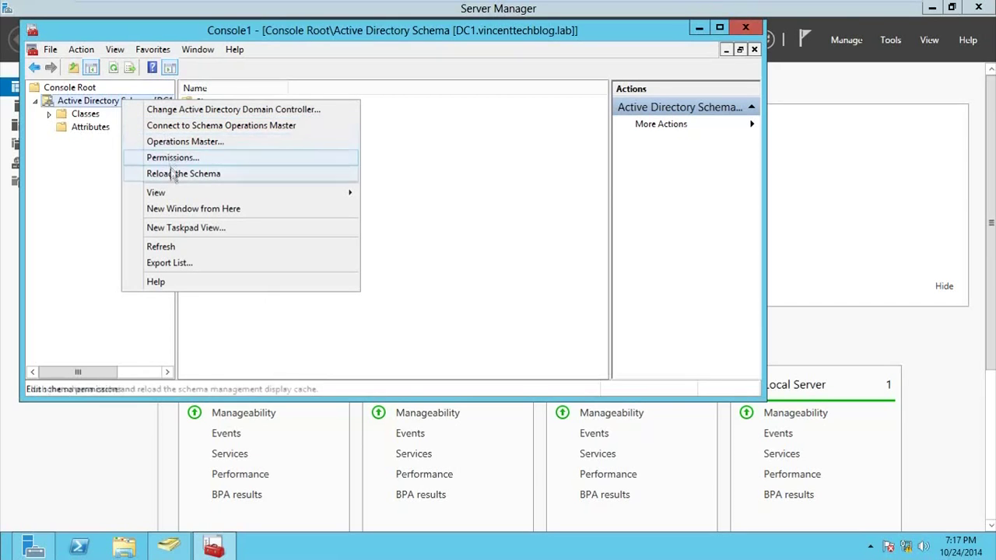
left_click(209, 109)
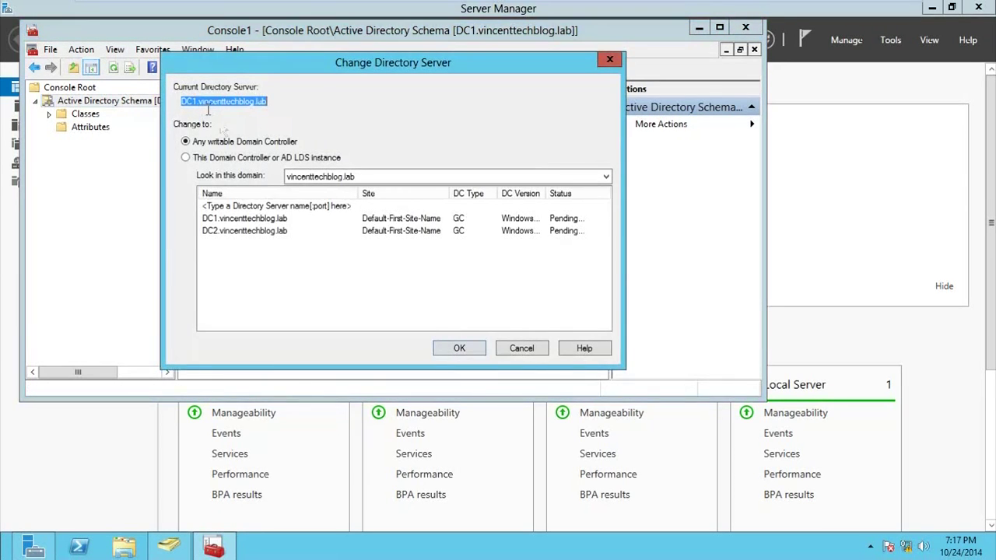
left_click(272, 232)
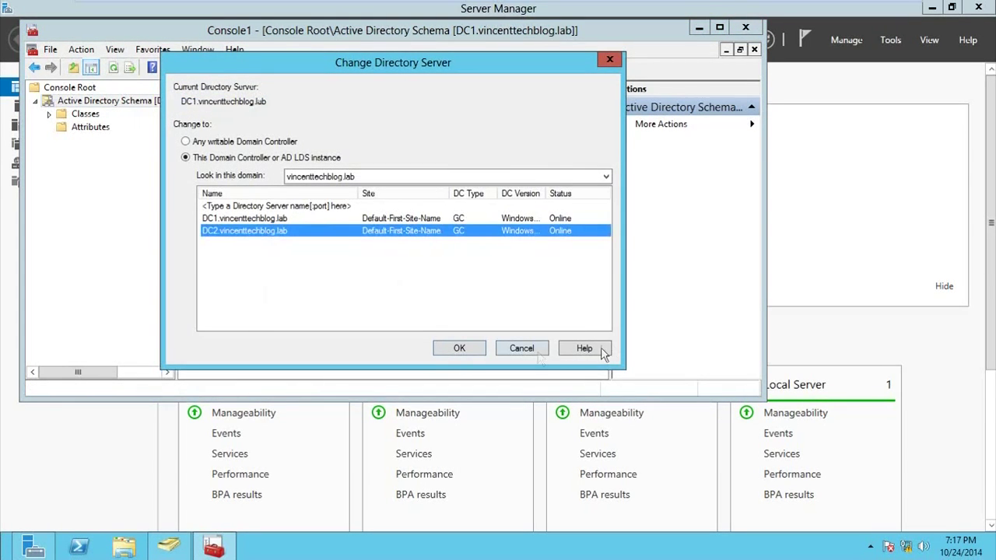
left_click(462, 346)
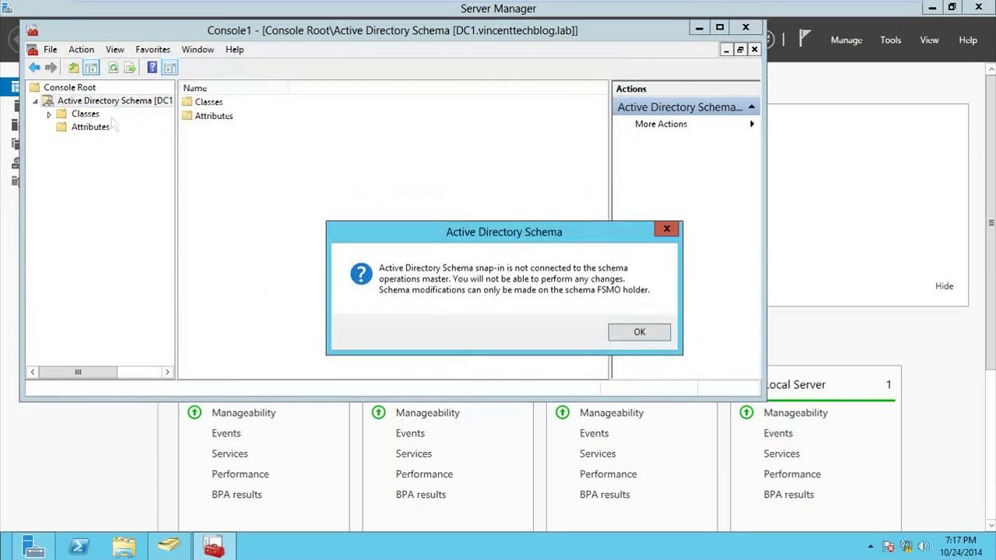
left_click(645, 333)
- Transfer the schema master role from DC1.vincenttechblog.lab to DC2.vincenttechblog.lab, confirm the change and close the operations master dialog
right_click(151, 102)
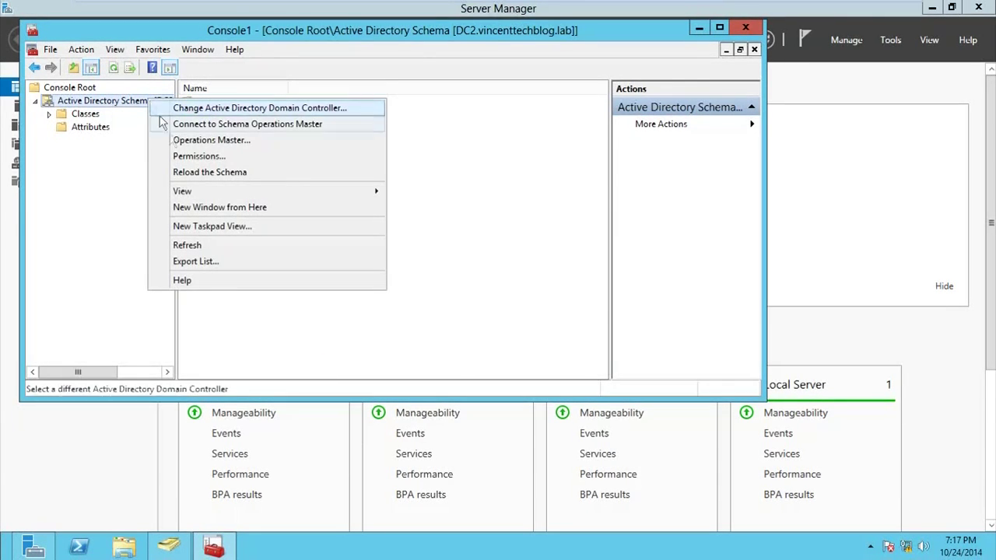
left_click(206, 141)
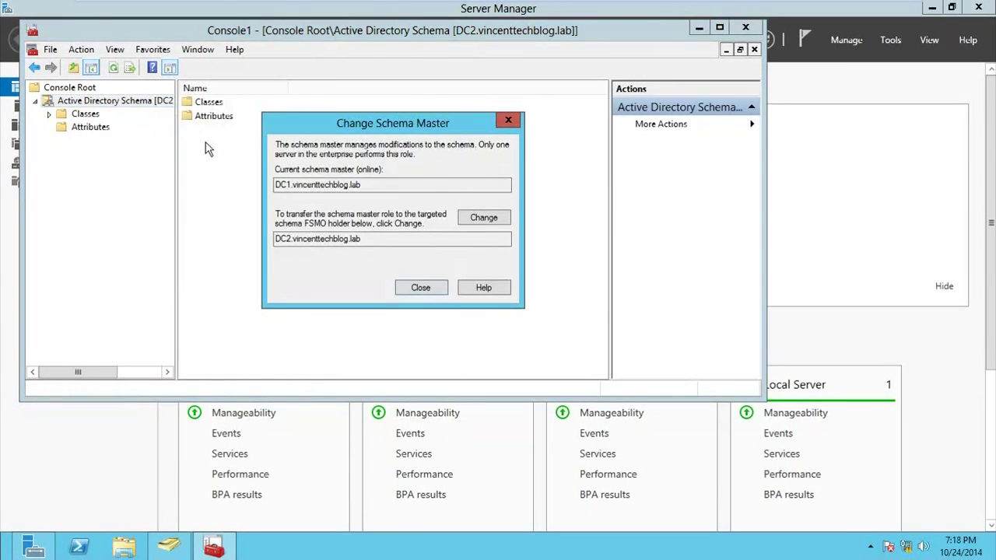
left_click_drag(380, 186, 261, 182)
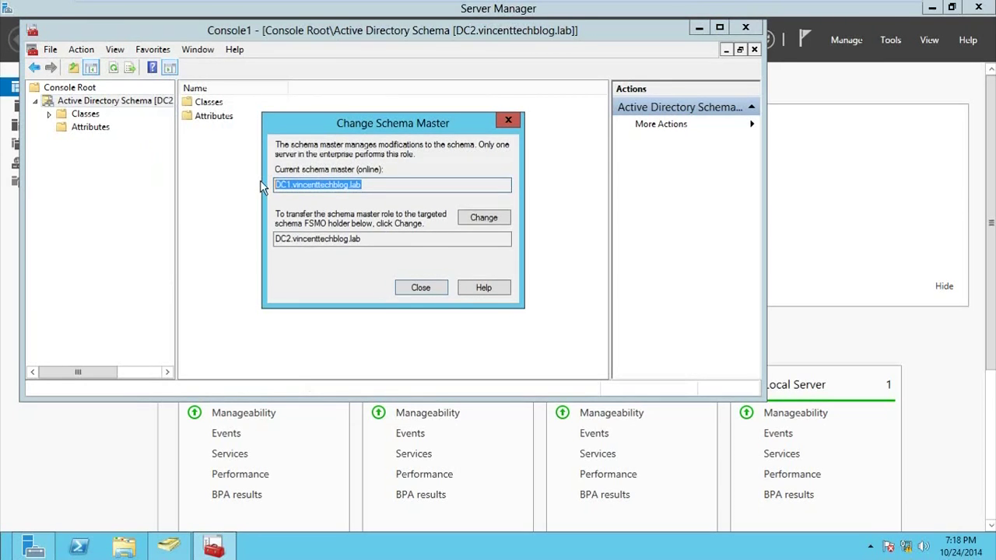
left_click_drag(387, 238, 259, 243)
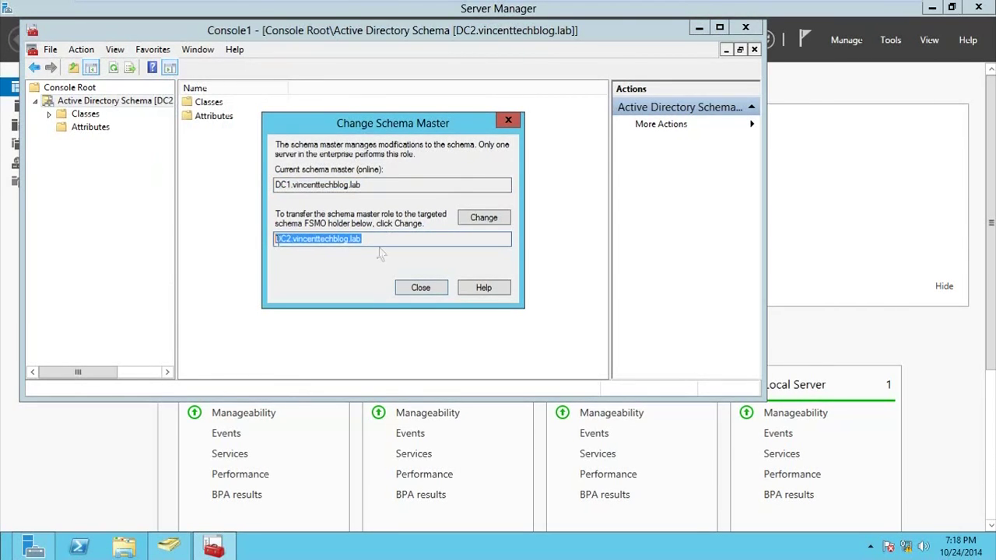
left_click(483, 218)
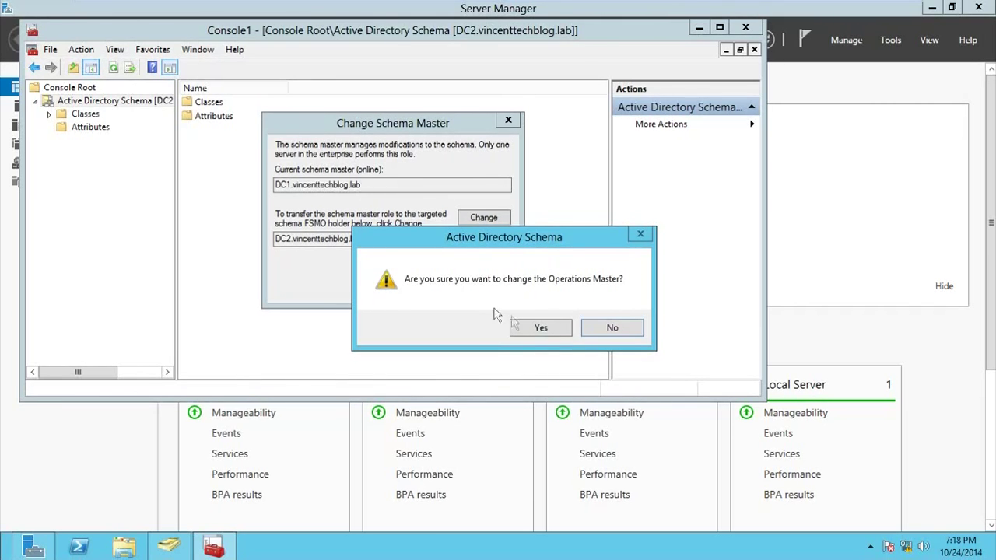
left_click(530, 331)
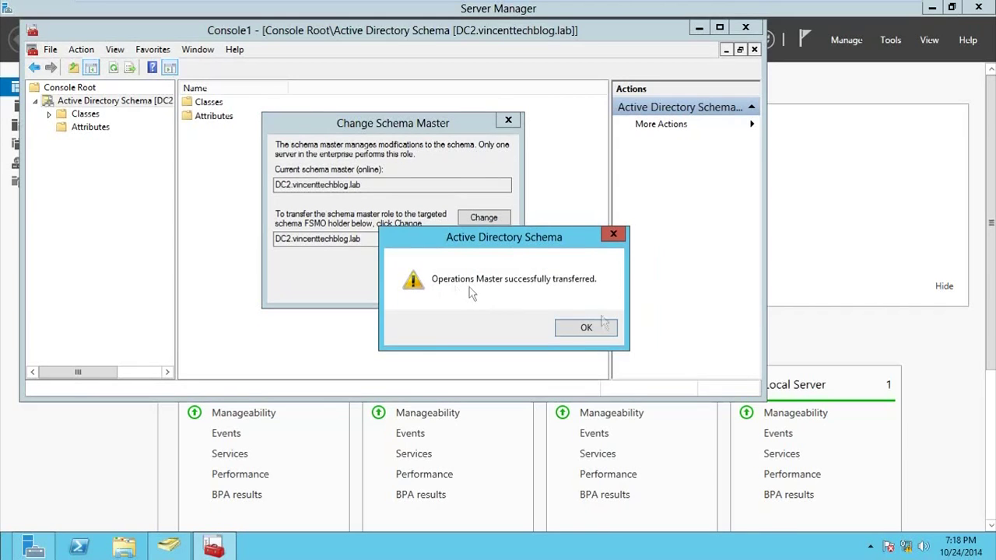
left_click(583, 328)
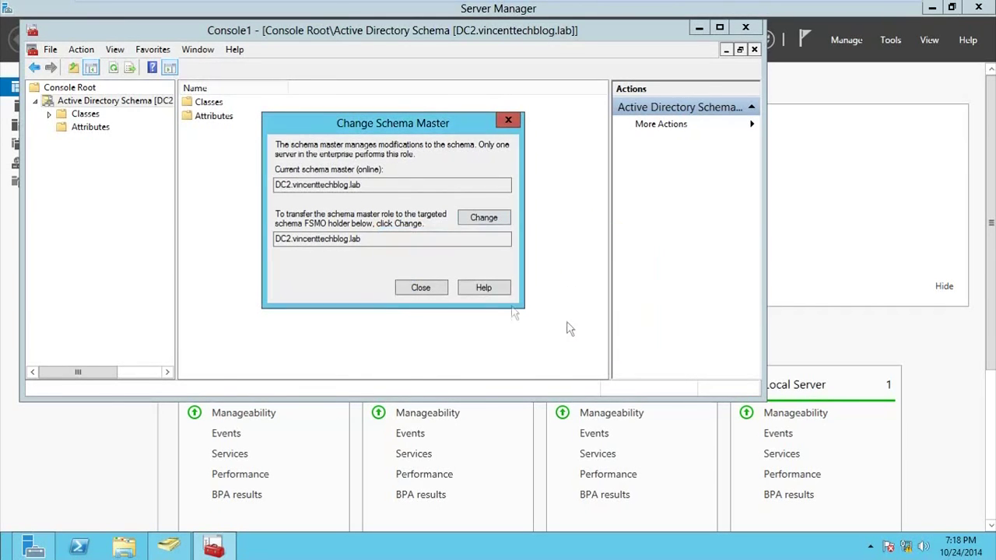
left_click(419, 288)
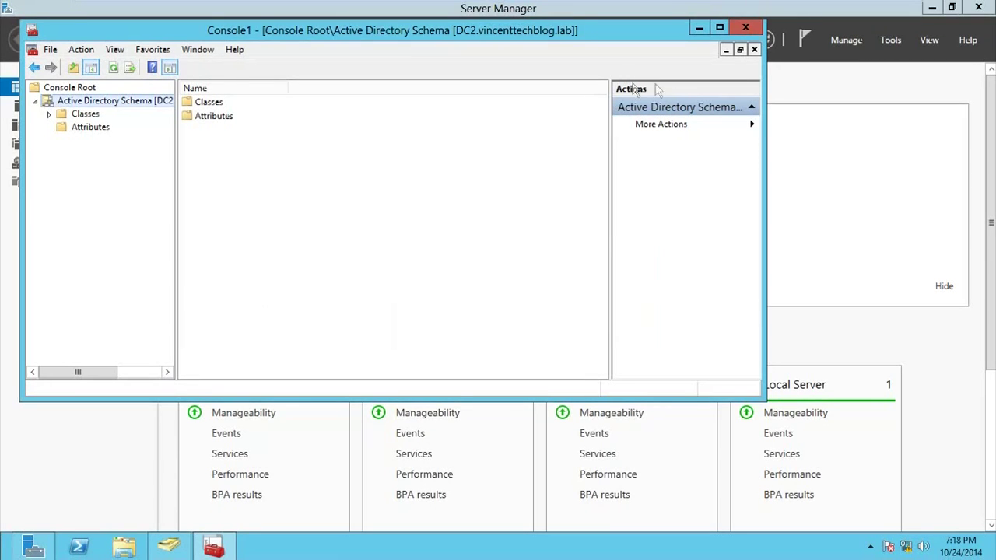
- Minimize the schema console, launch Active Directory Domains and Trusts from Server Manager and dismiss the PDC emulator warning
left_click(697, 29)
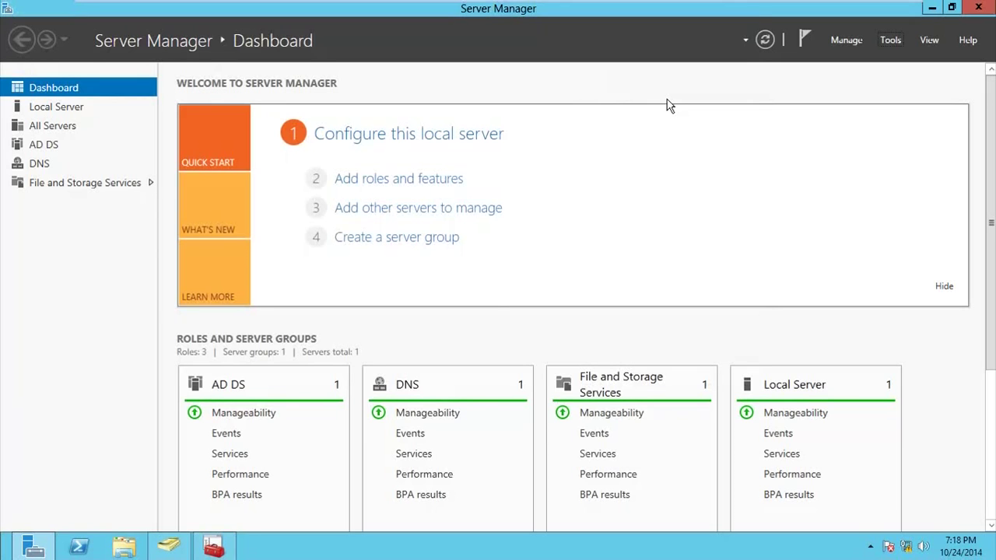
left_click(895, 41)
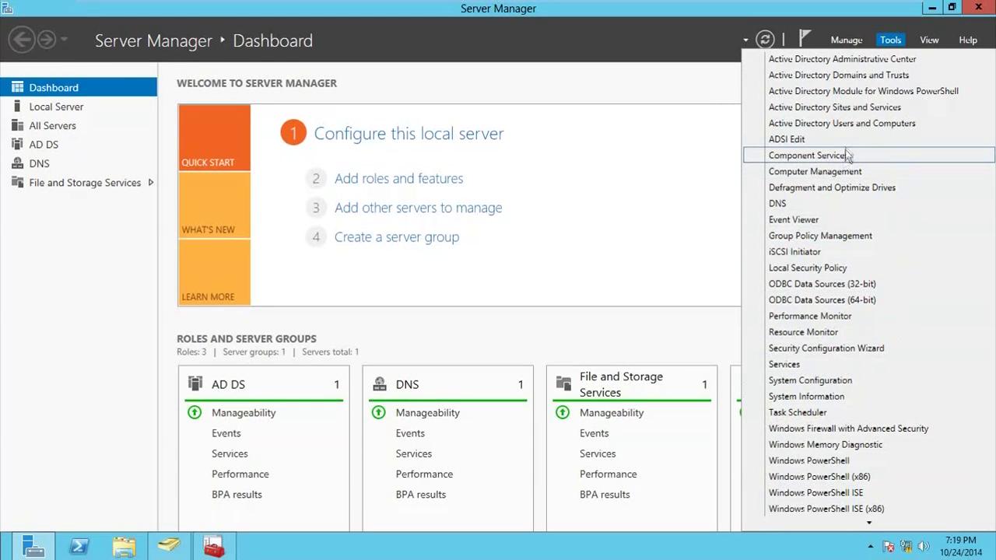
left_click(855, 75)
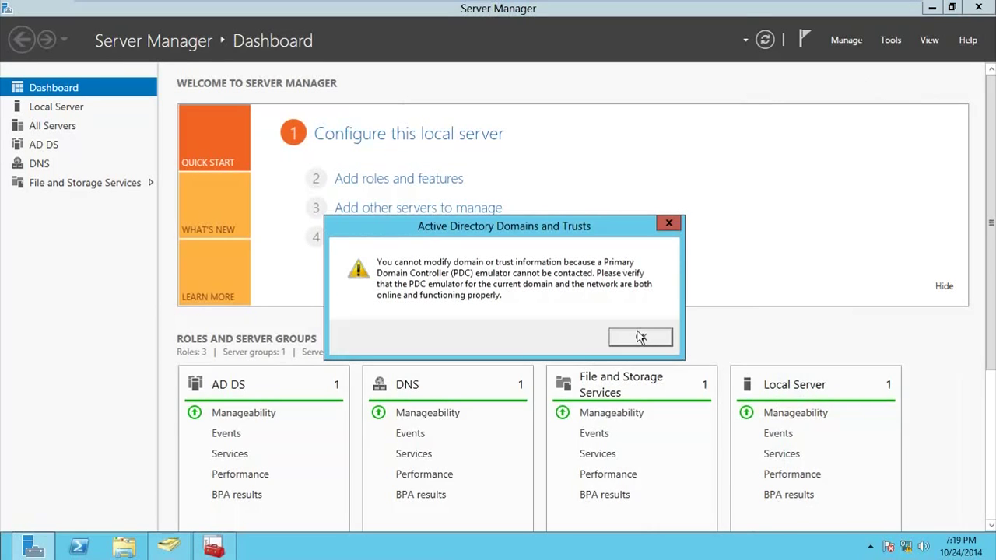
left_click(640, 336)
left_click_drag(304, 32, 336, 73)
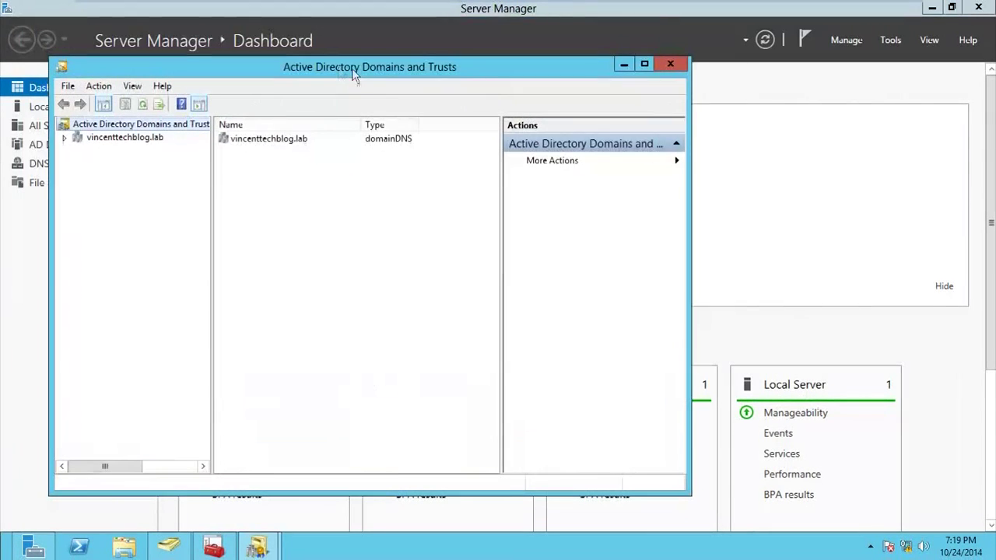
- Examine the domain naming operations master, comparing the current role holder with the transfer target
right_click(100, 140)
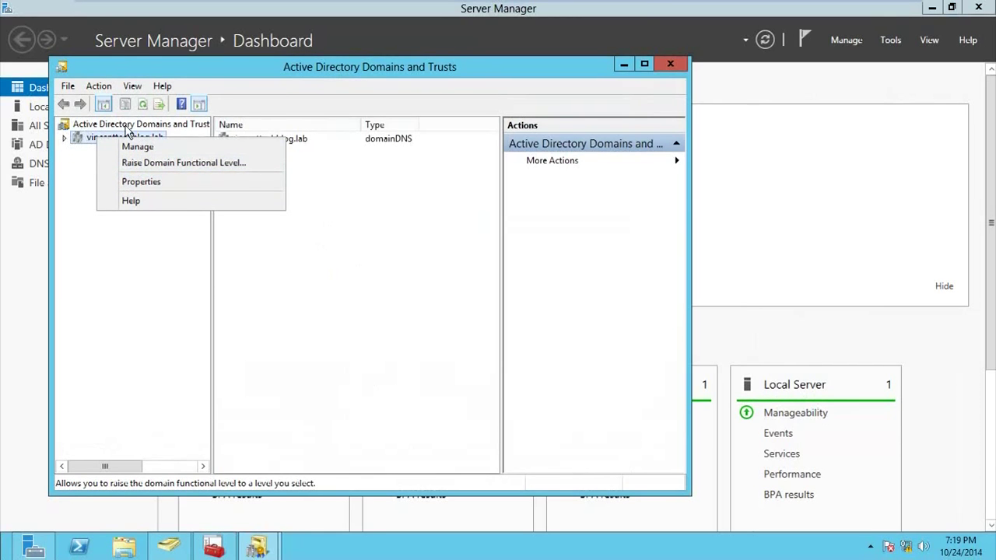
right_click(127, 129)
left_click(198, 167)
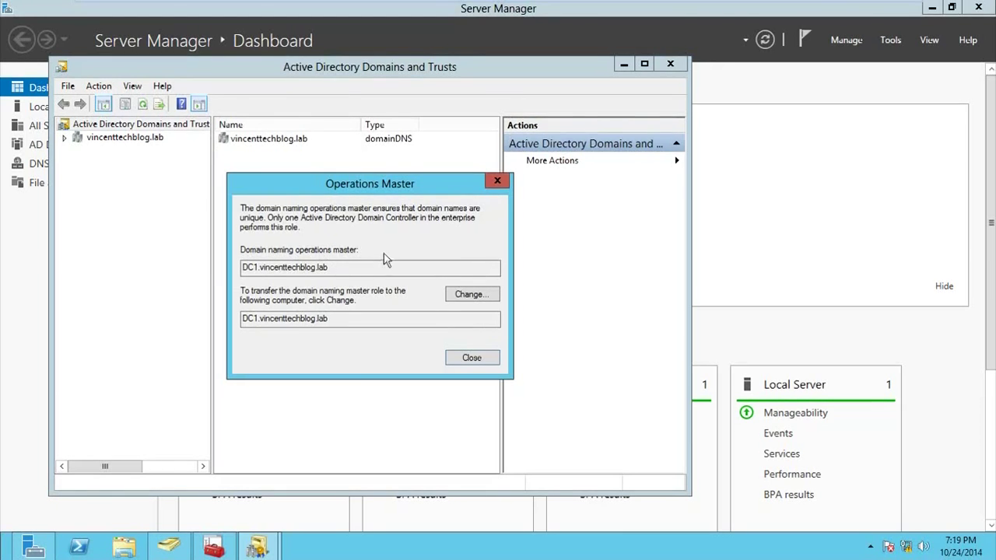
left_click_drag(344, 267, 222, 266)
left_click_drag(356, 319, 225, 308)
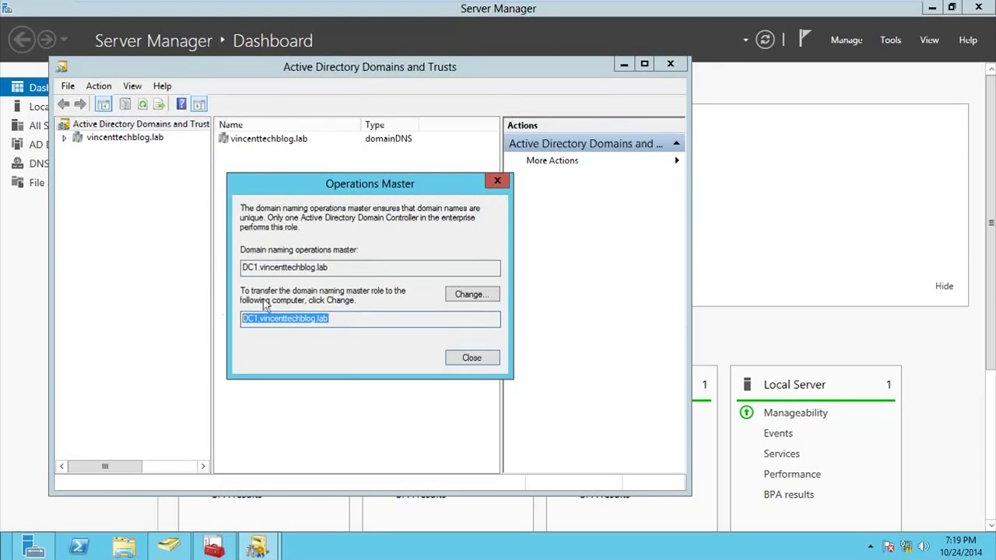
left_click(351, 320)
left_click_drag(337, 321, 221, 317)
left_click(497, 180)
- Connect Active Directory Domains and Trusts to the domain controller DC2.vincenttechblog.lab
right_click(153, 125)
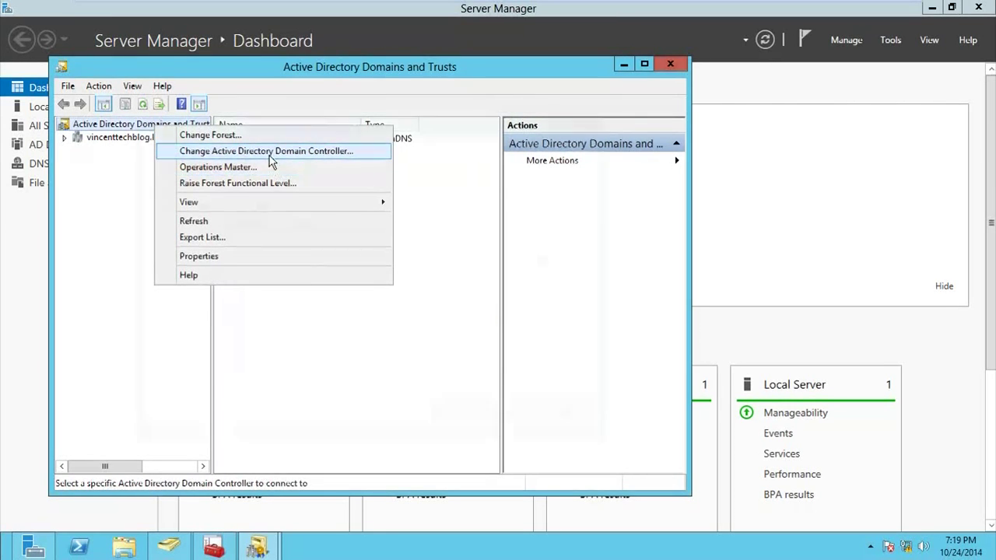
left_click(271, 154)
left_click(280, 299)
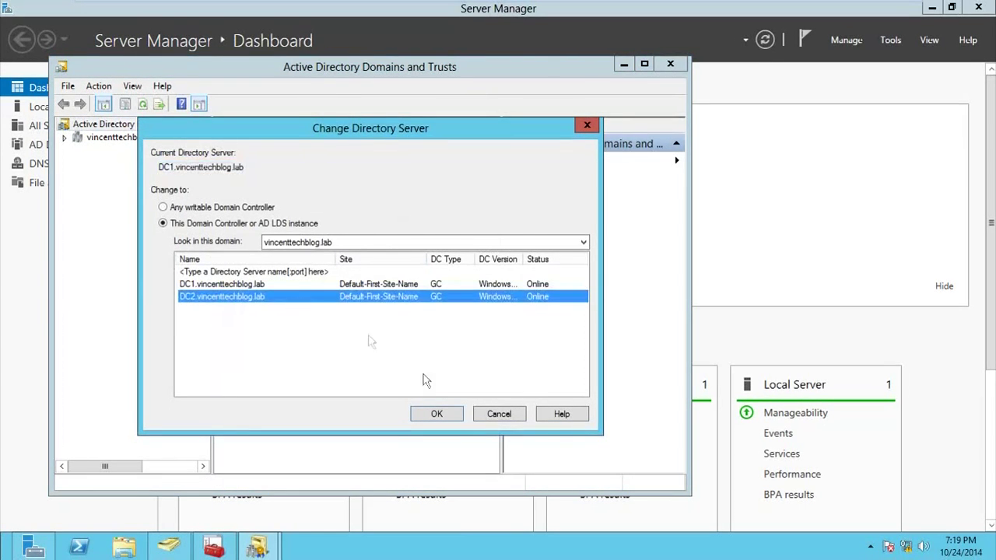
left_click(430, 414)
- Transfer the domain naming master role from DC1.vincenttechblog.lab to DC2.vincenttechblog.lab, confirm it and close the dialog
right_click(125, 126)
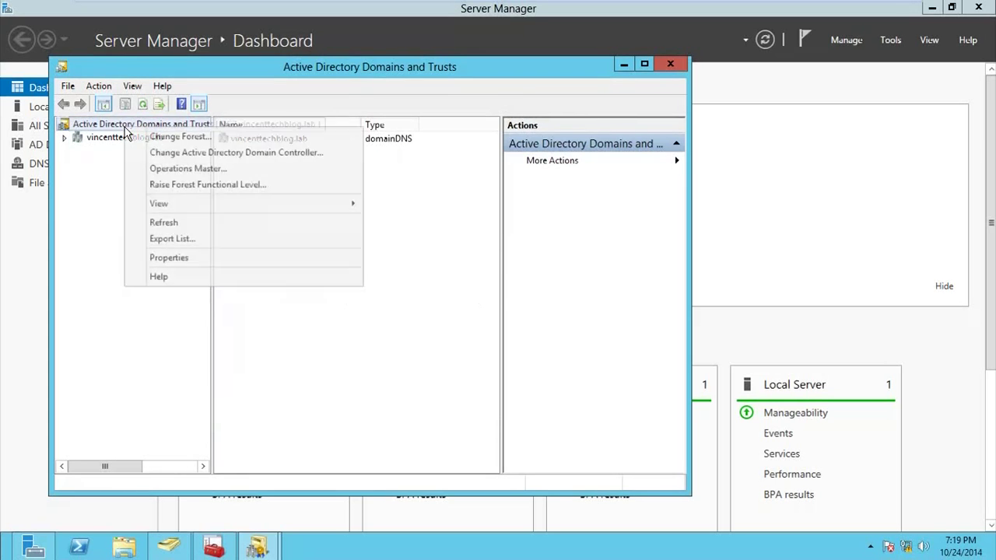
left_click(161, 168)
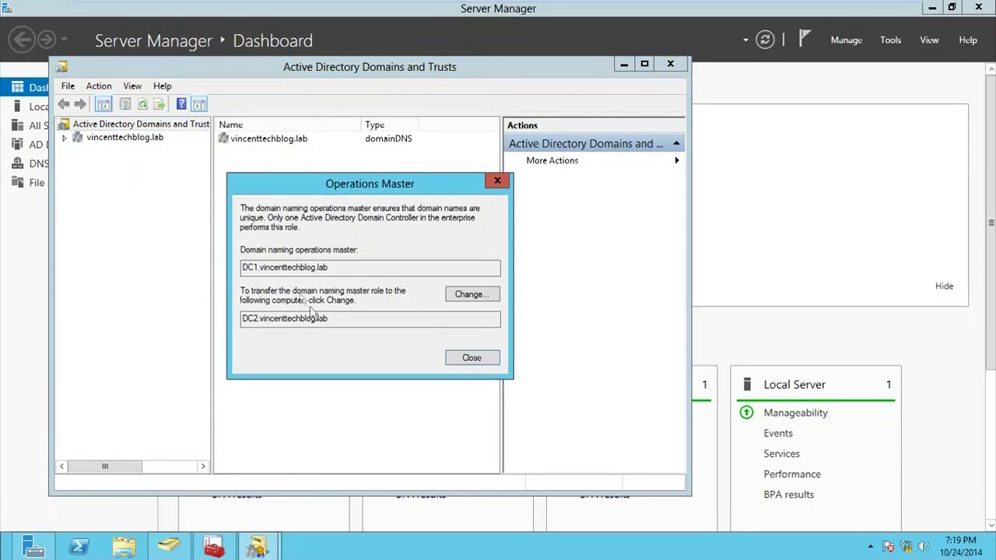
left_click_drag(361, 322, 218, 317)
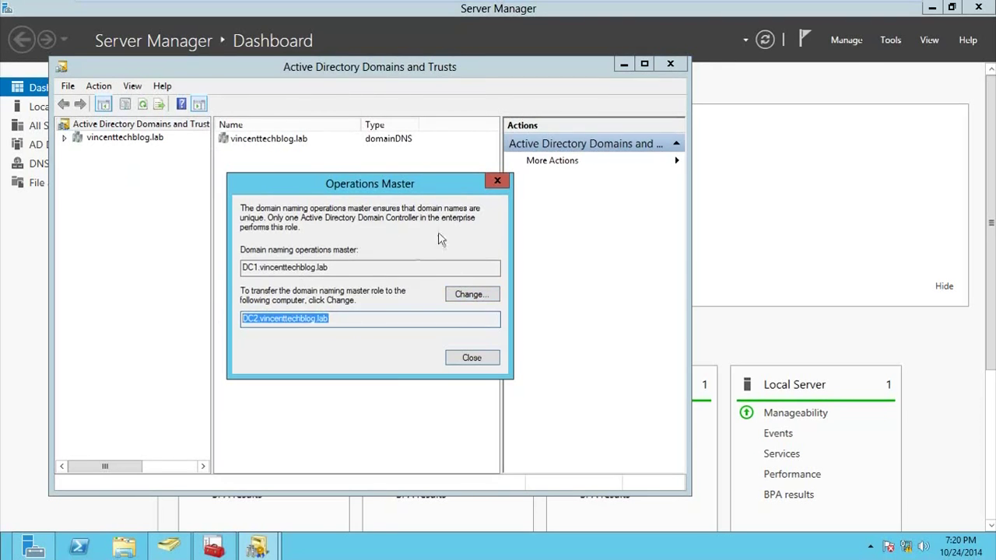
left_click_drag(433, 191, 458, 184)
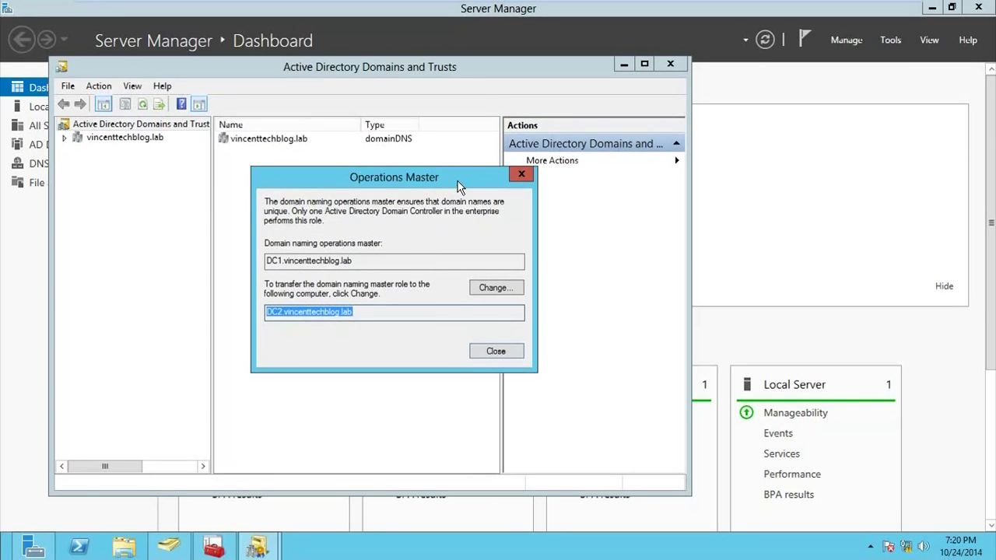
left_click(485, 290)
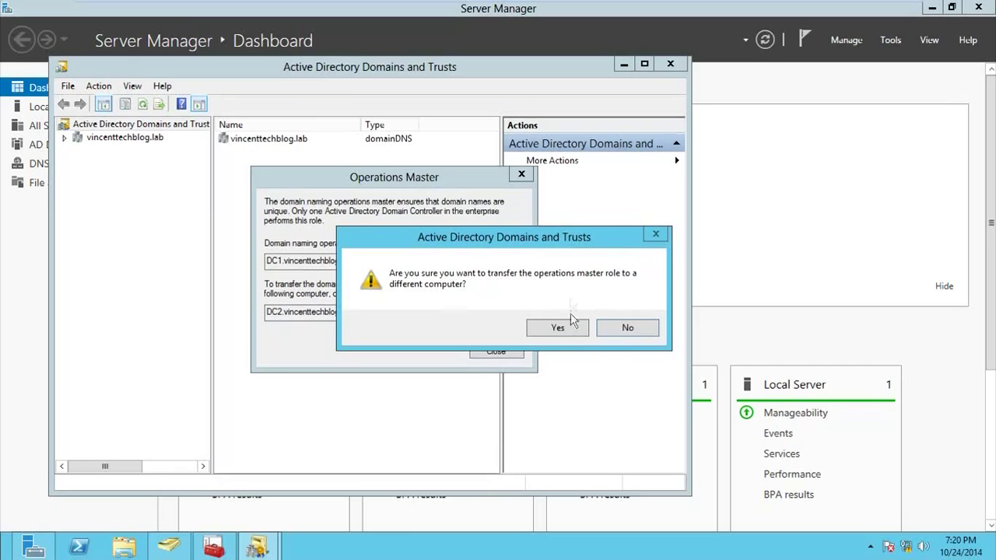
left_click(559, 330)
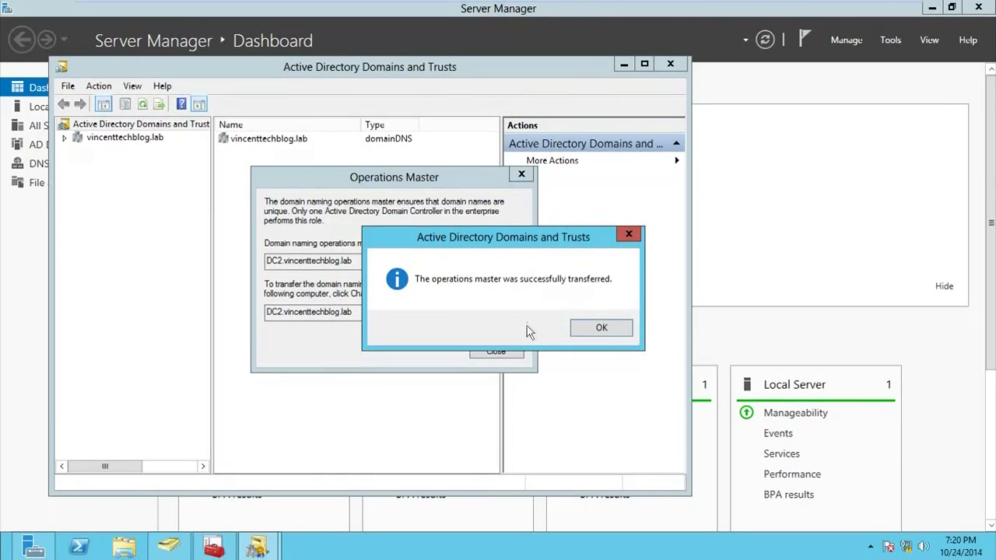
left_click(581, 331)
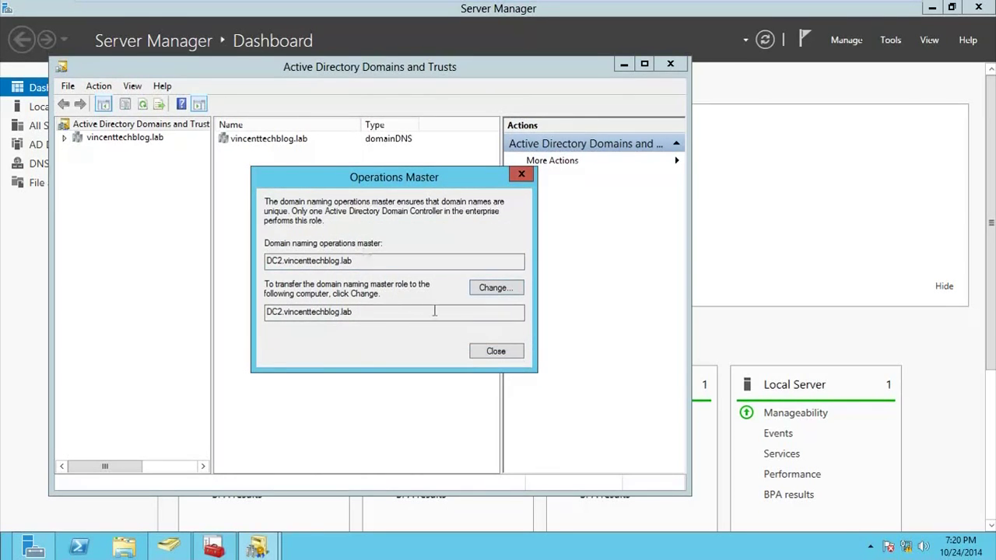
left_click(480, 354)
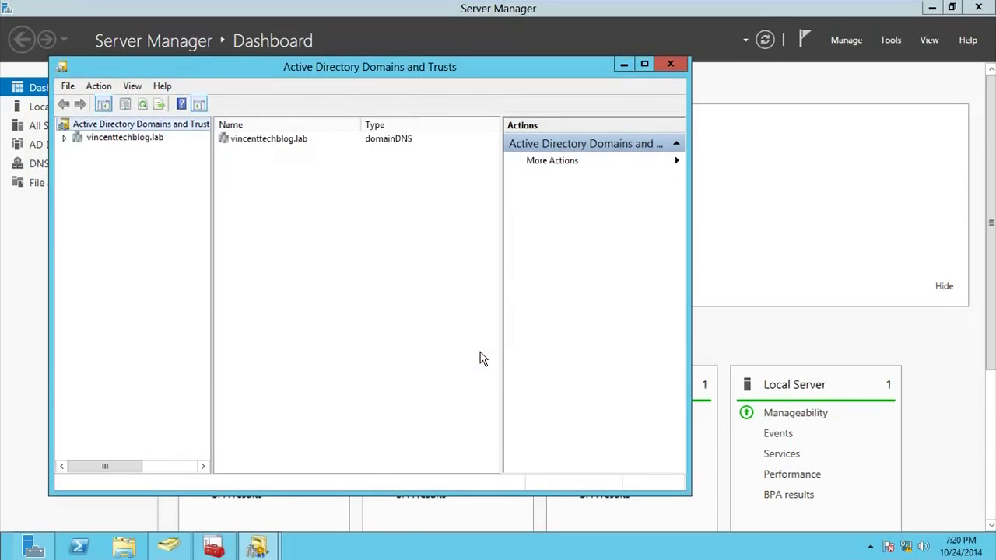
- Recheck which server holds the domain naming operations master role, and close the dialog
right_click(169, 124)
left_click(201, 167)
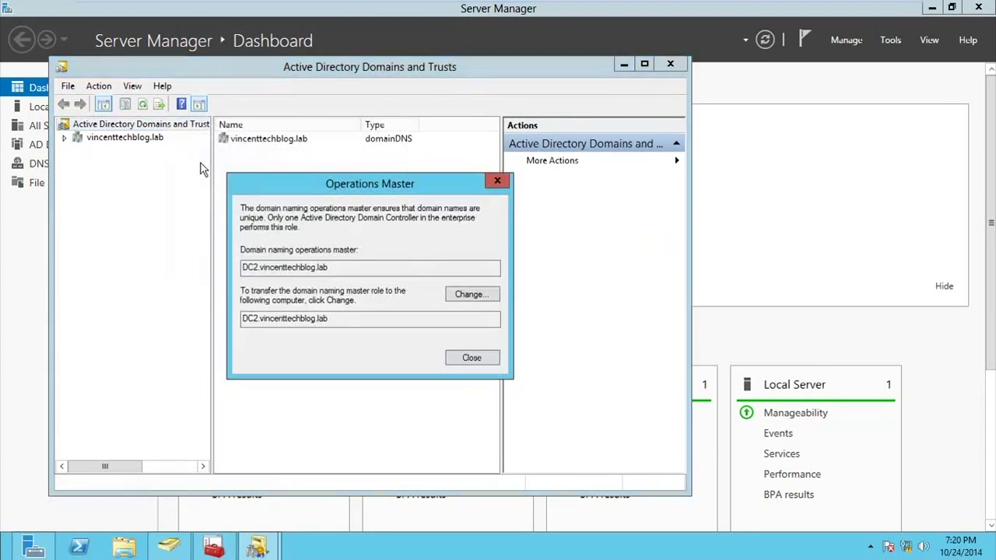
left_click(467, 360)
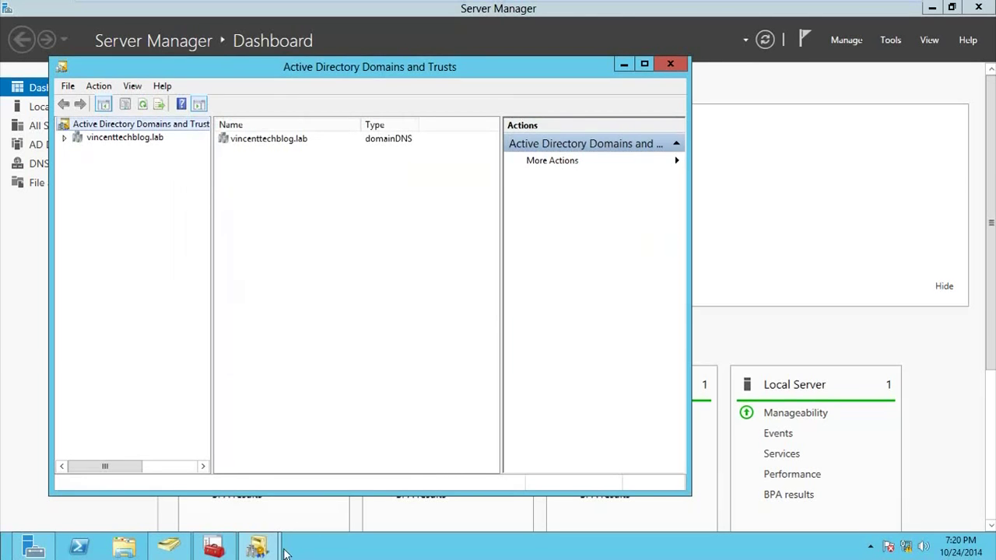
- Switch back to the Active Directory Schema console and show the schema node's available commands
mouse_move(266, 550)
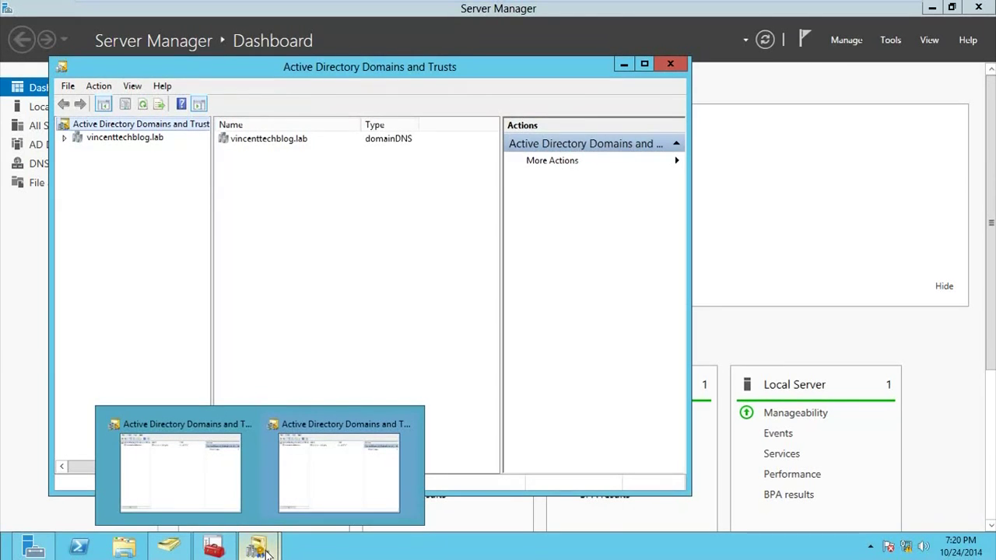
mouse_move(214, 547)
left_click(231, 480)
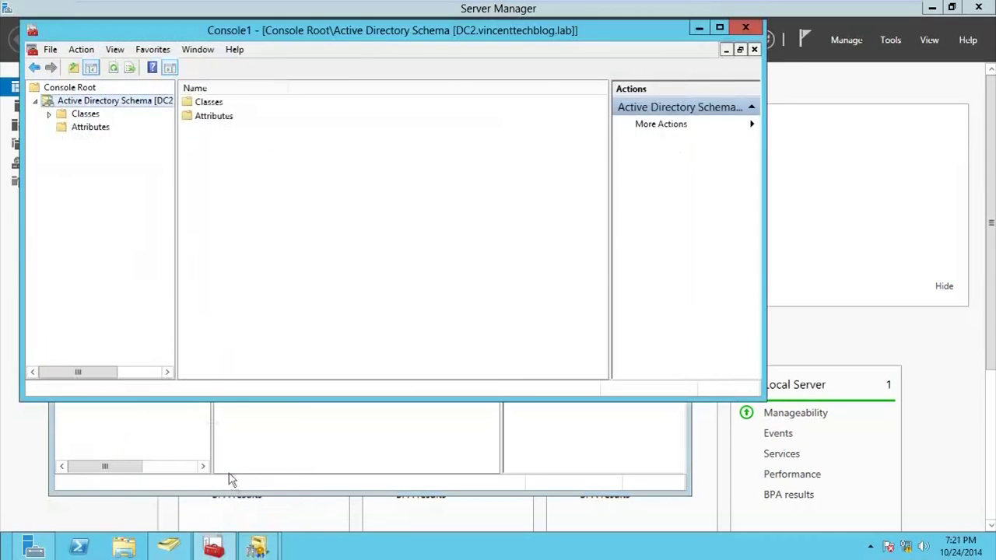
right_click(111, 103)
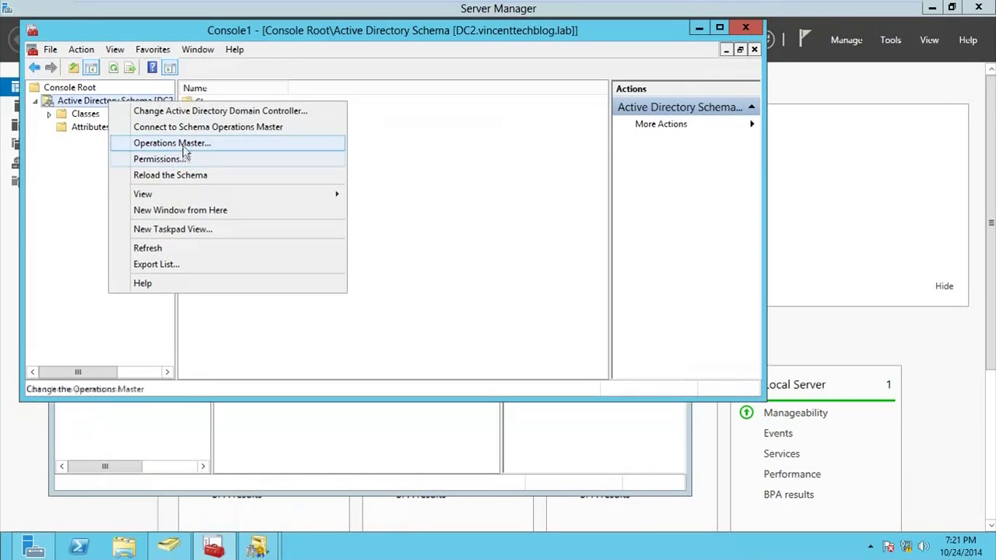
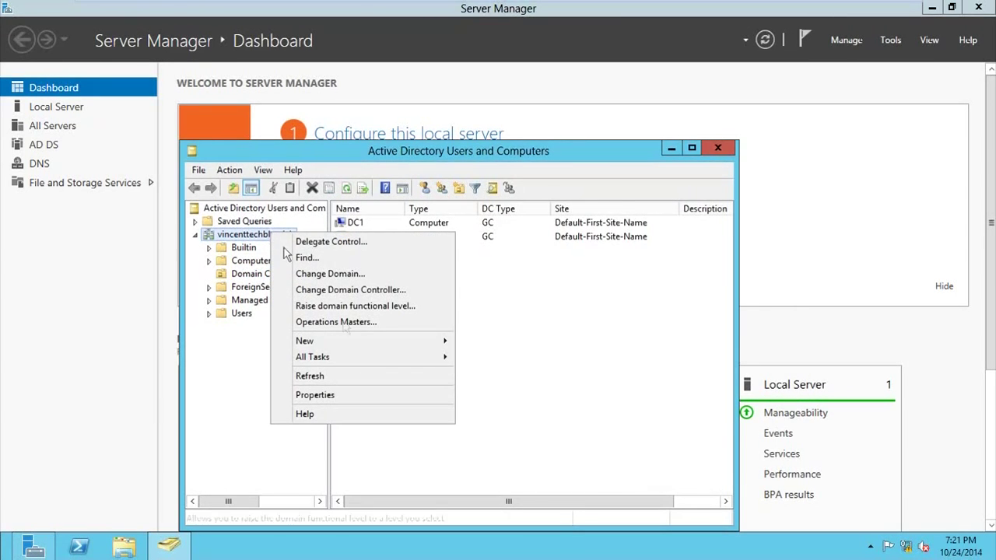
- Check the operations masters of vincenttechblog.lab in Active Directory Users and Computers, reviewing the RID, PDC and Infrastructure role holders
left_click(338, 321)
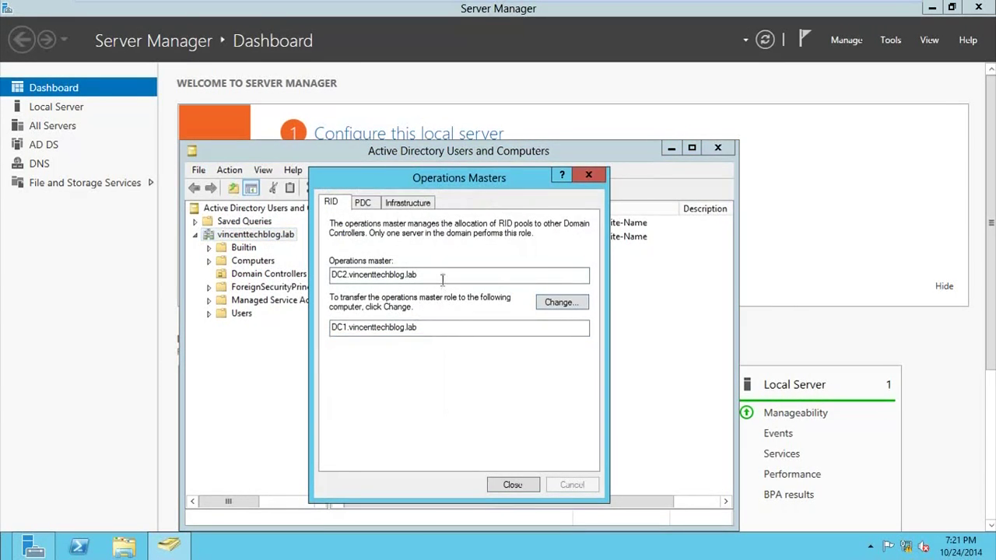
left_click_drag(444, 275, 319, 276)
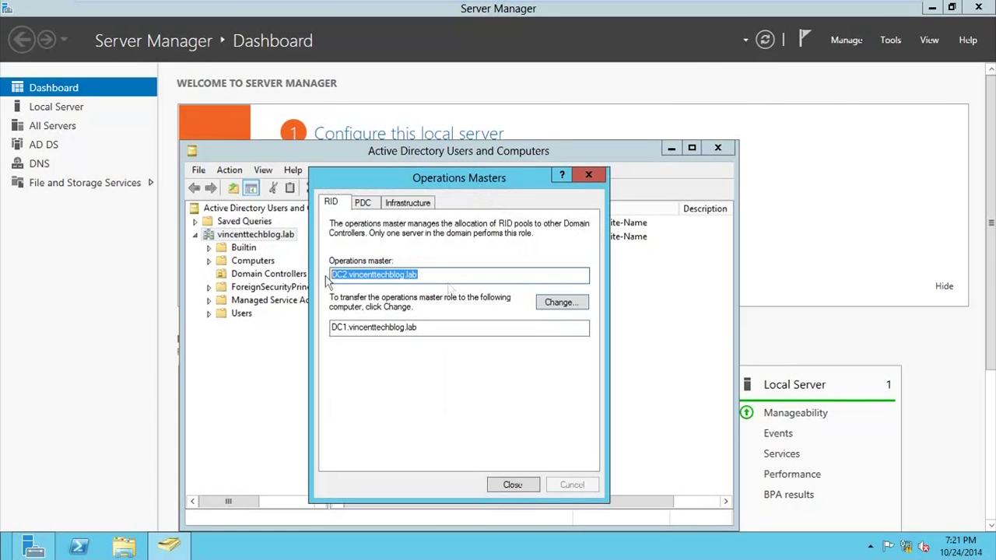
left_click(467, 325)
left_click_drag(468, 325, 290, 317)
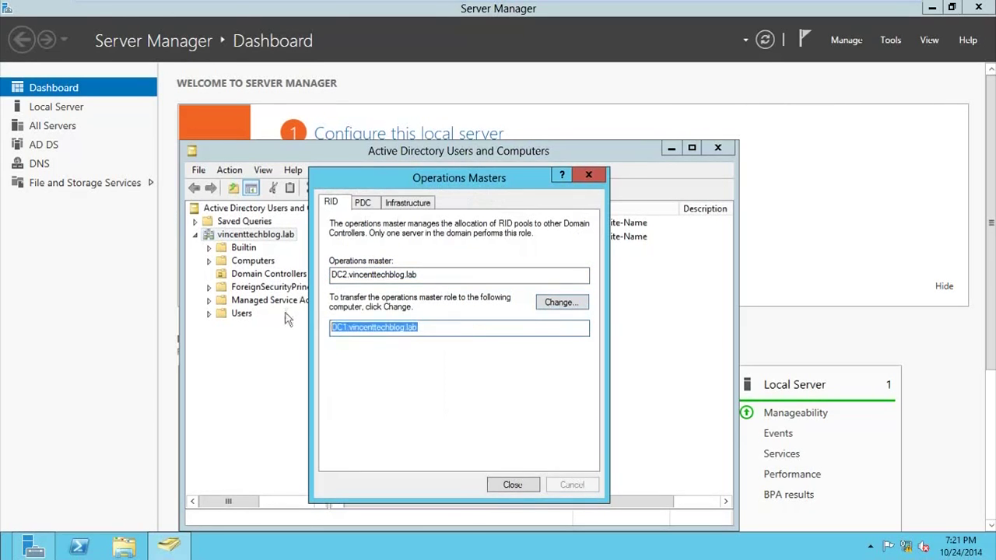
left_click(363, 203)
left_click(416, 204)
left_click(362, 203)
left_click(331, 203)
left_click(398, 204)
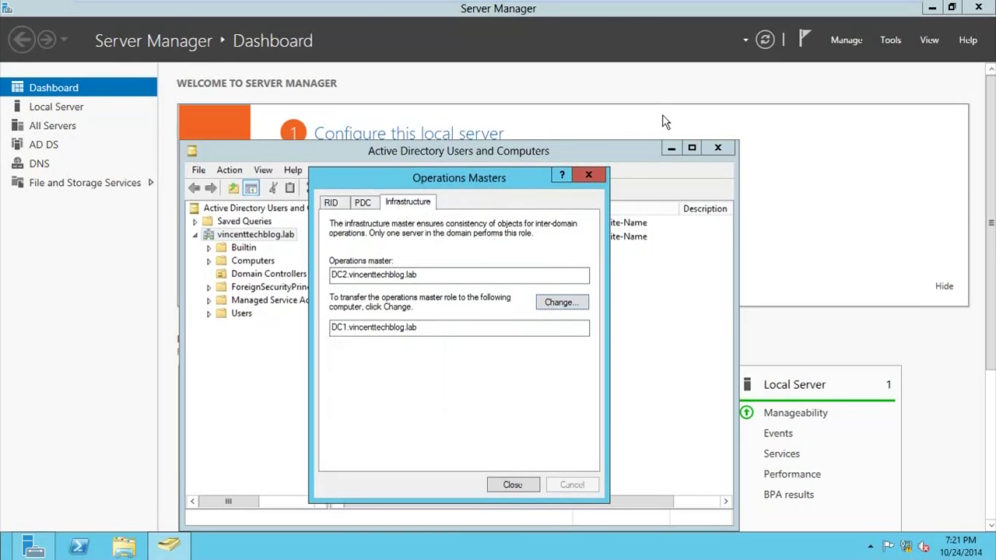
- Check which server holds the domain naming operations master role in Active Directory Domains and Trusts, and close the dialog
left_click(899, 39)
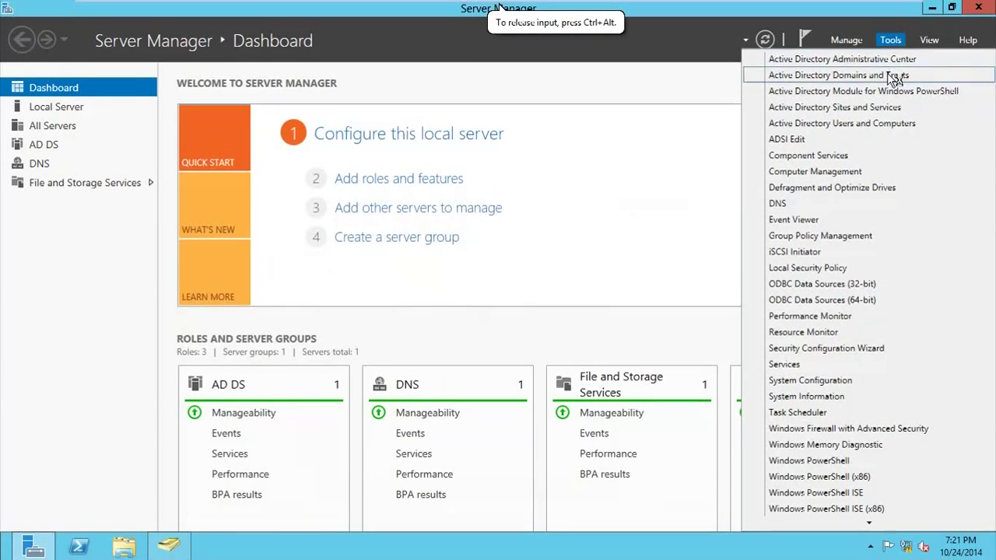
left_click(896, 76)
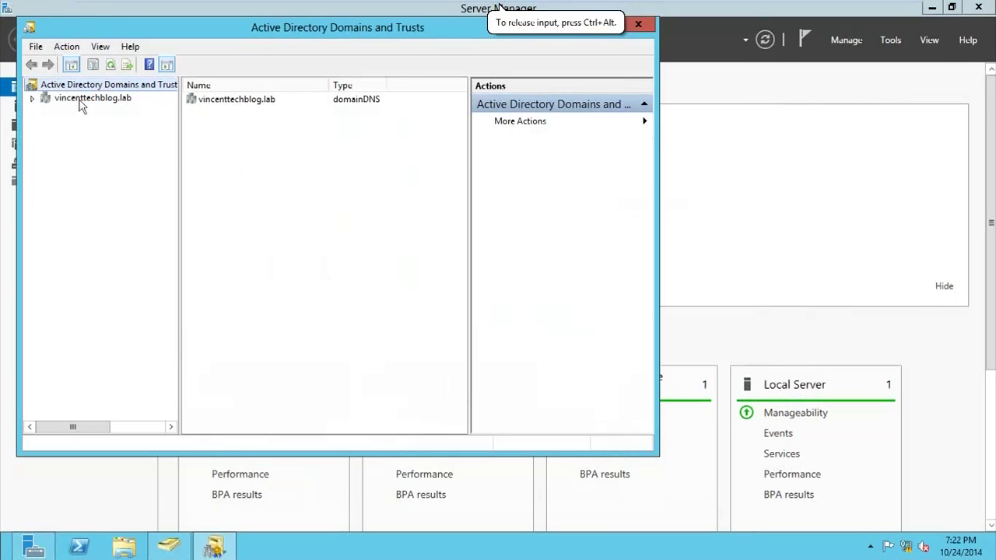
right_click(77, 84)
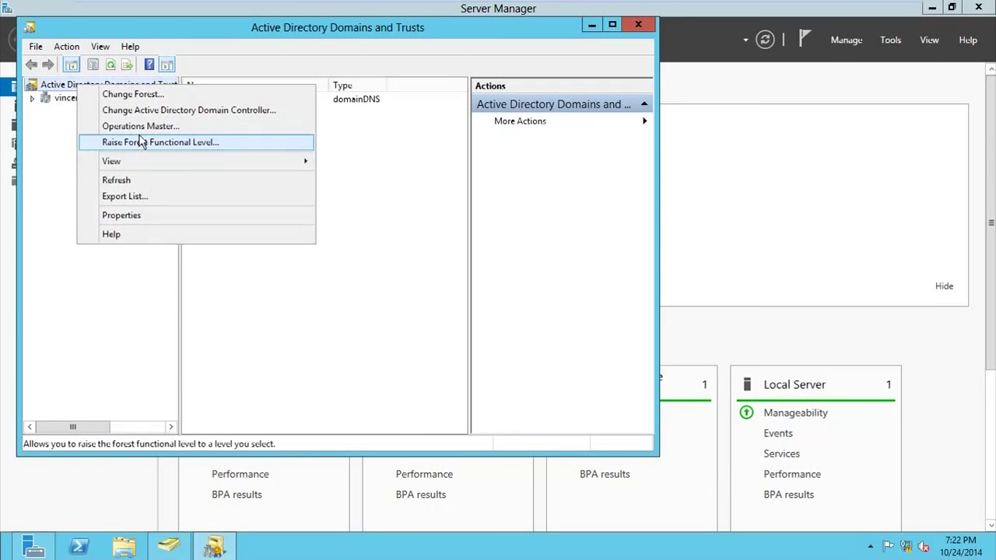
left_click(140, 142)
left_click(507, 129)
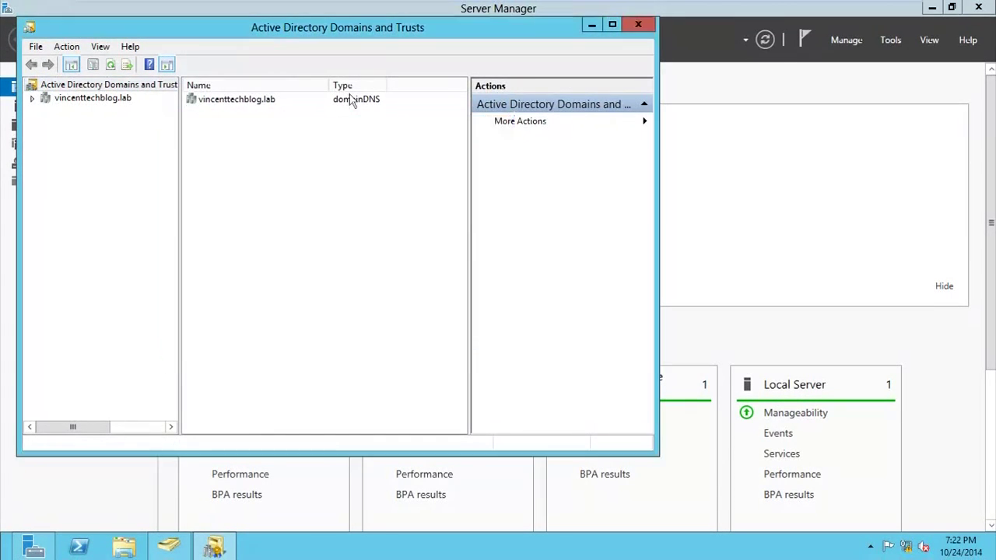
right_click(136, 84)
left_click(191, 133)
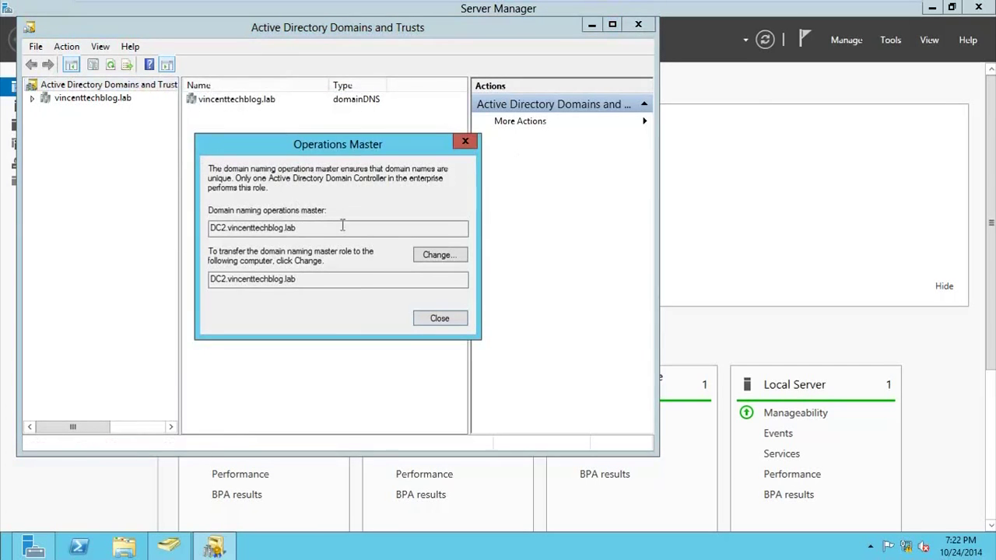
left_click_drag(334, 230, 146, 213)
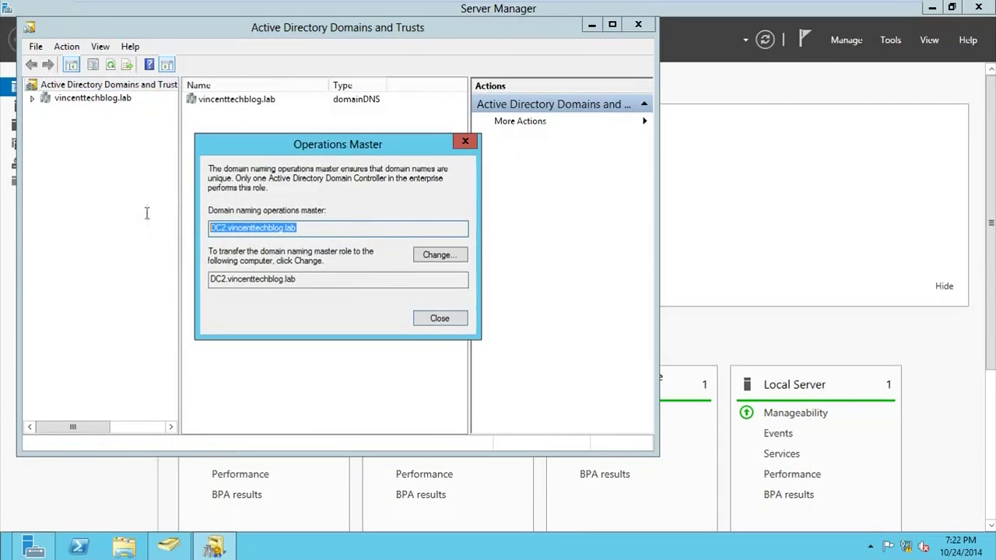
left_click(465, 143)
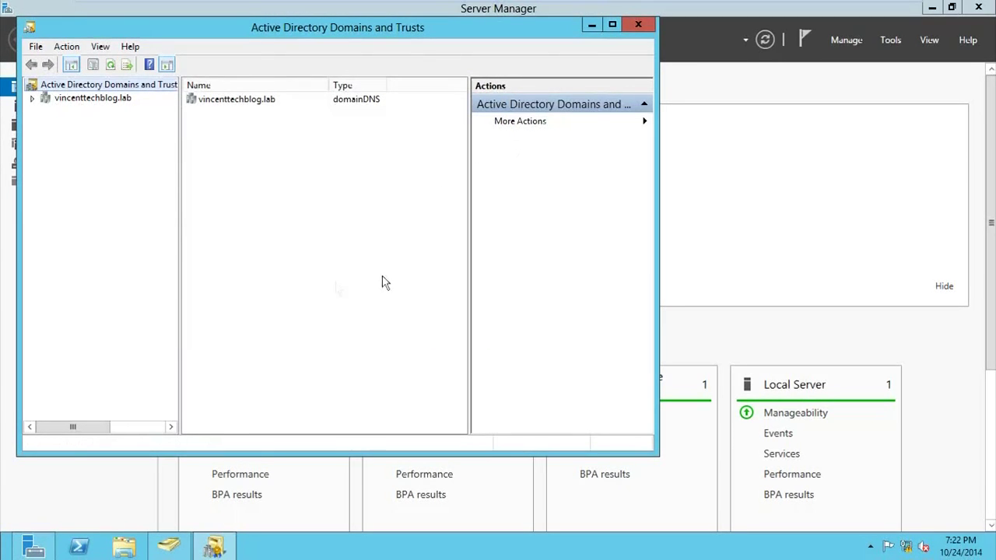
- Register the schema management library by running regsvr32 schmmgmt.dll, and dismiss the resulting message
key("super+r")
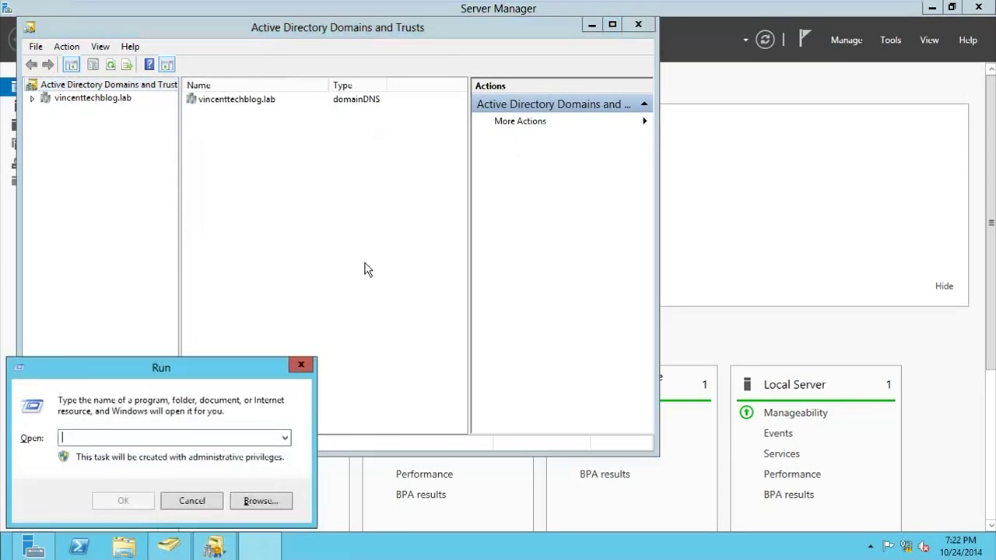
type("reg")
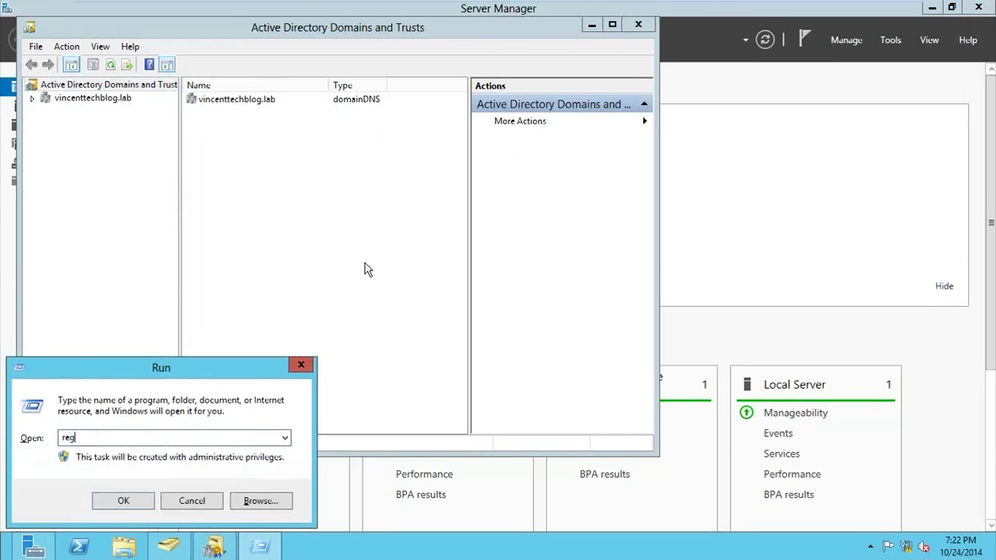
type("svr32")
type(" sm")
type("hmmgm")
type("t.dll")
key("Return")
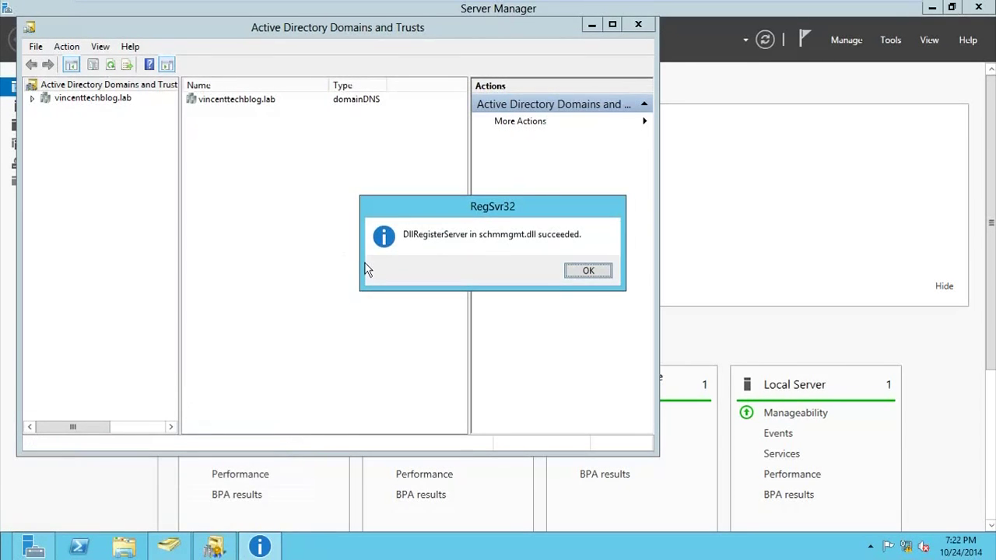
left_click(576, 270)
- Open an empty mmc console and add the Active Directory Schema snap-in to it
key("super")
type("mmc")
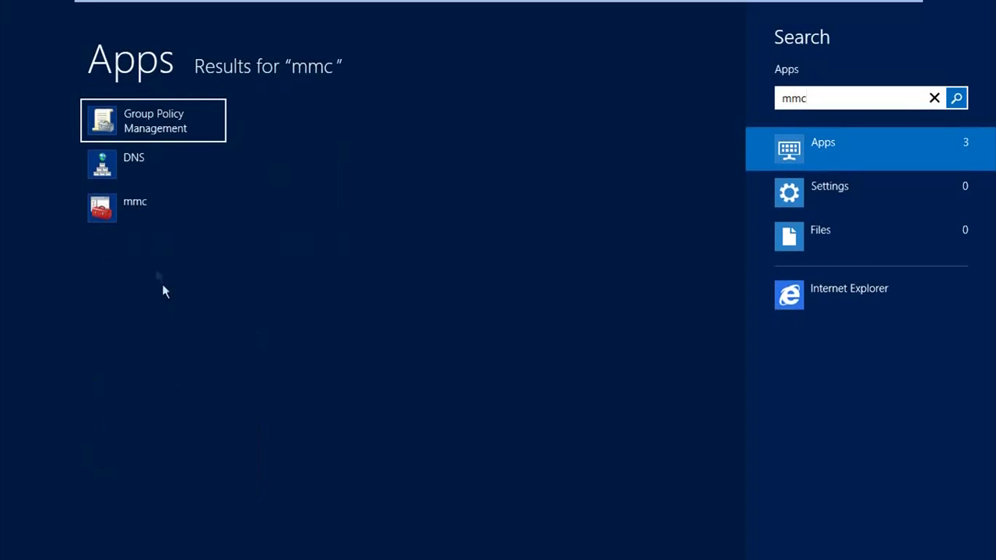
left_click(152, 225)
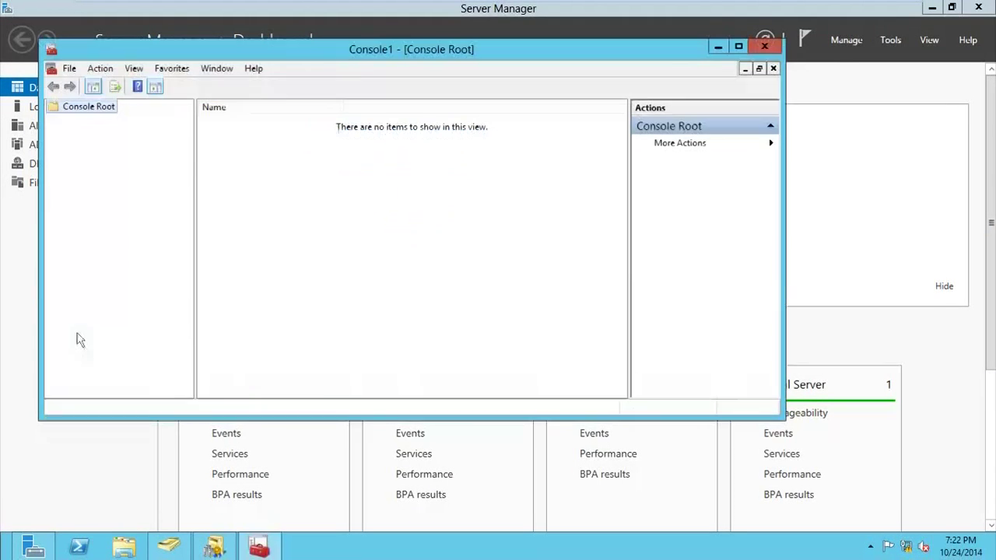
left_click(69, 69)
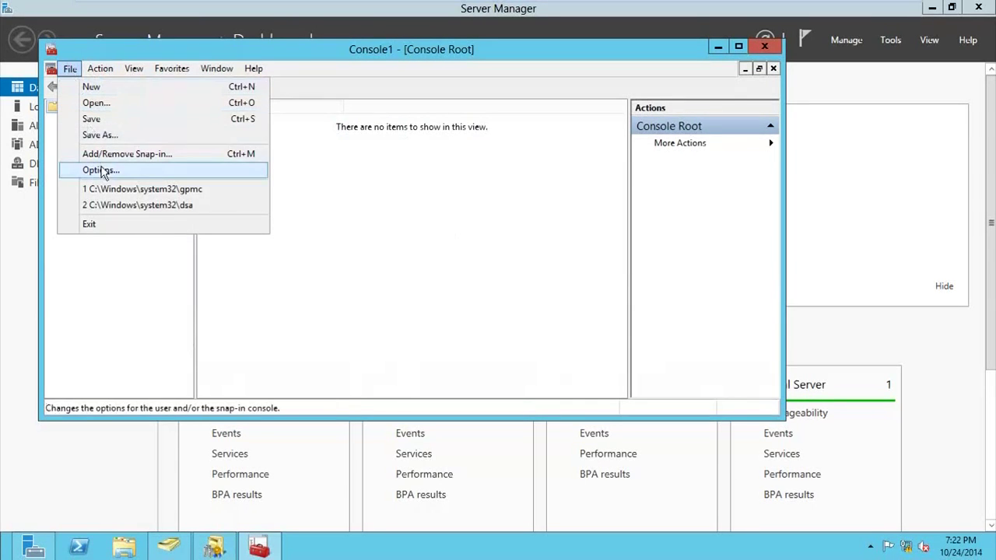
left_click(228, 153)
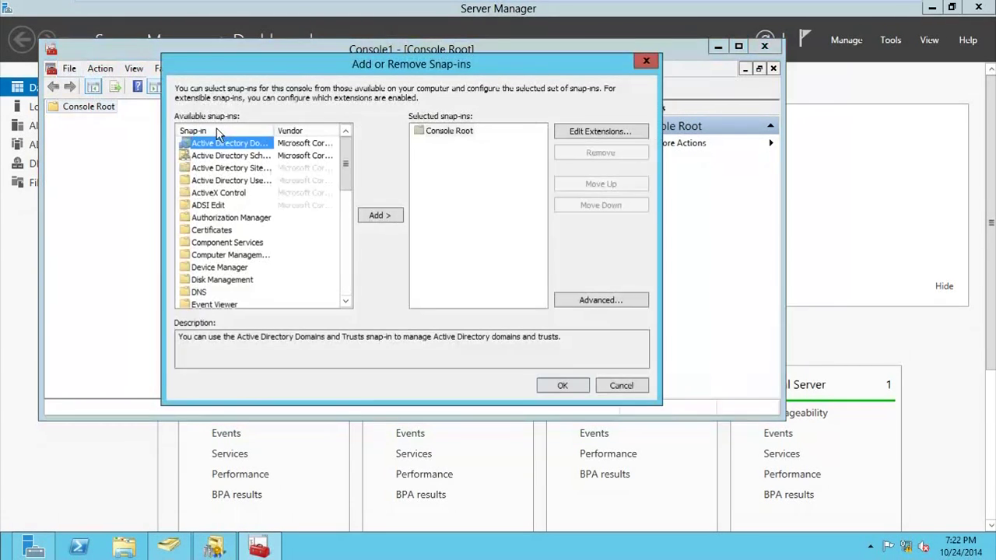
left_click_drag(275, 130, 309, 130)
left_click(234, 156)
left_click(379, 215)
left_click(564, 385)
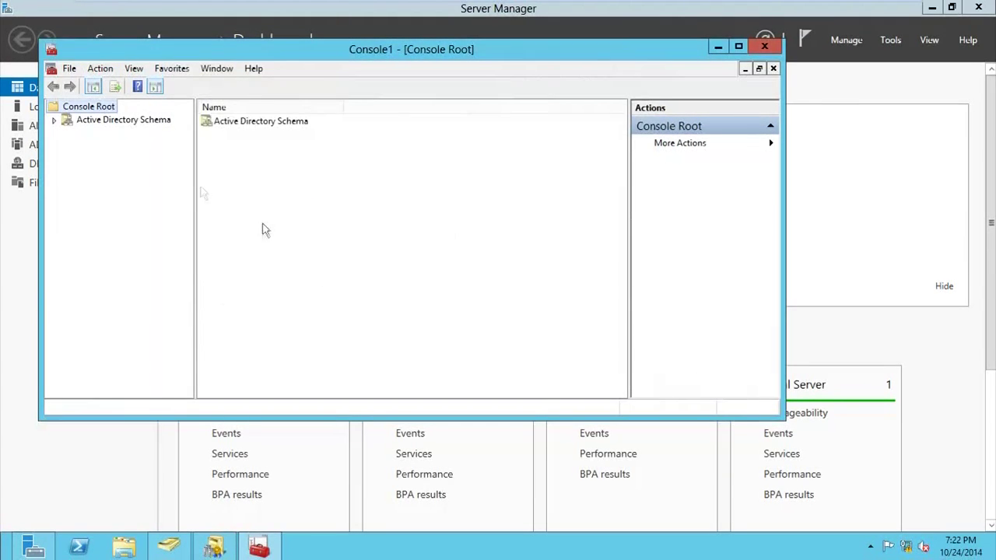
- Check which server holds the schema master role for Active Directory Schema, and close the dialog
left_click(96, 120)
right_click(96, 121)
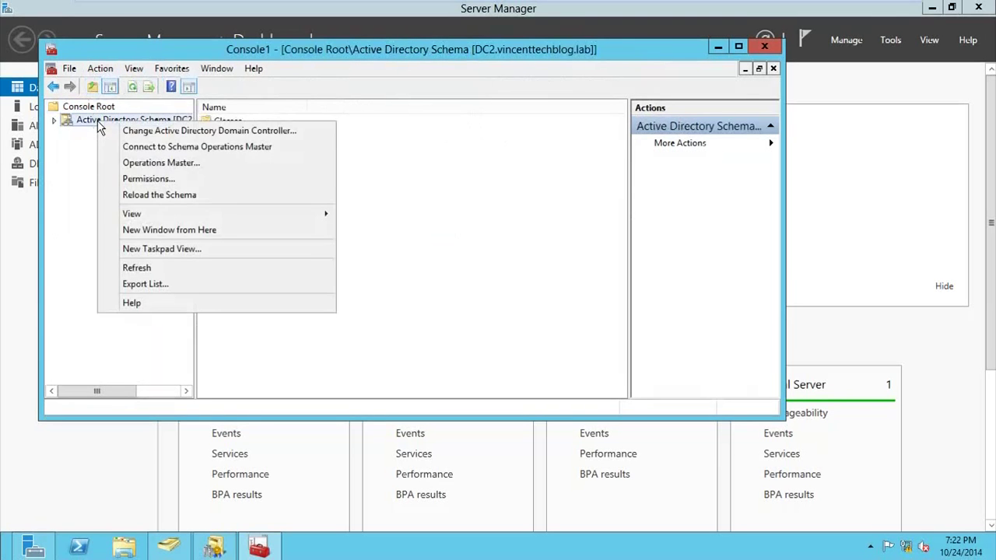
left_click(152, 163)
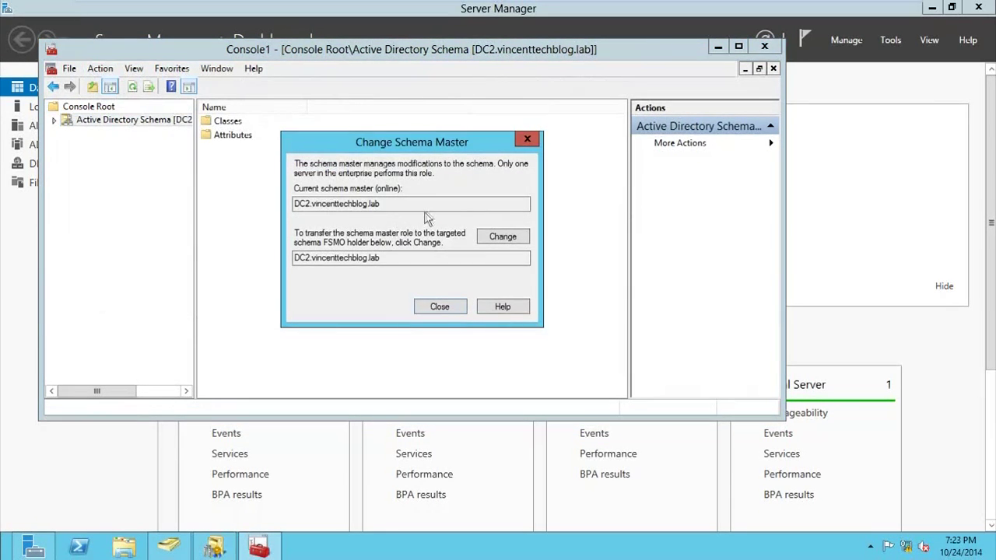
left_click_drag(427, 207, 233, 211)
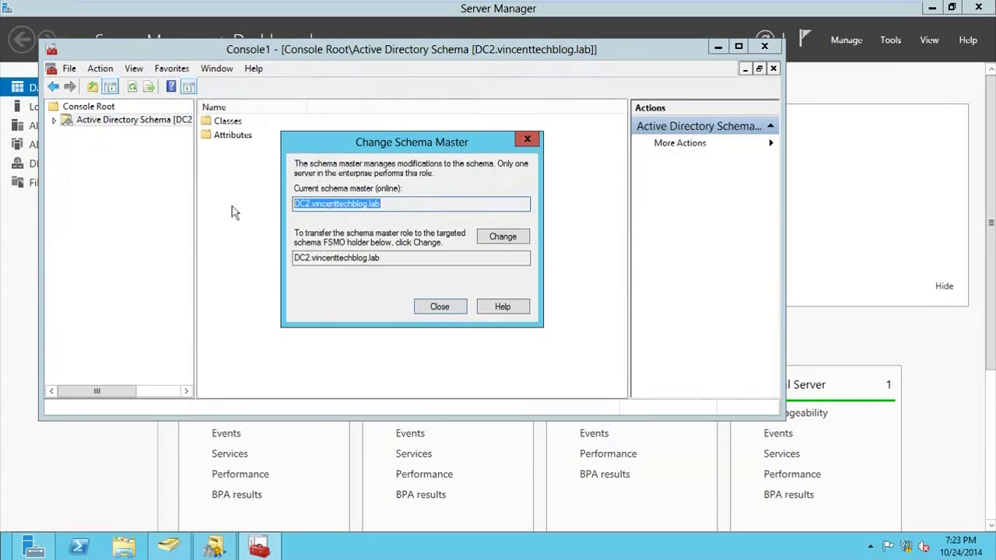
left_click(440, 307)
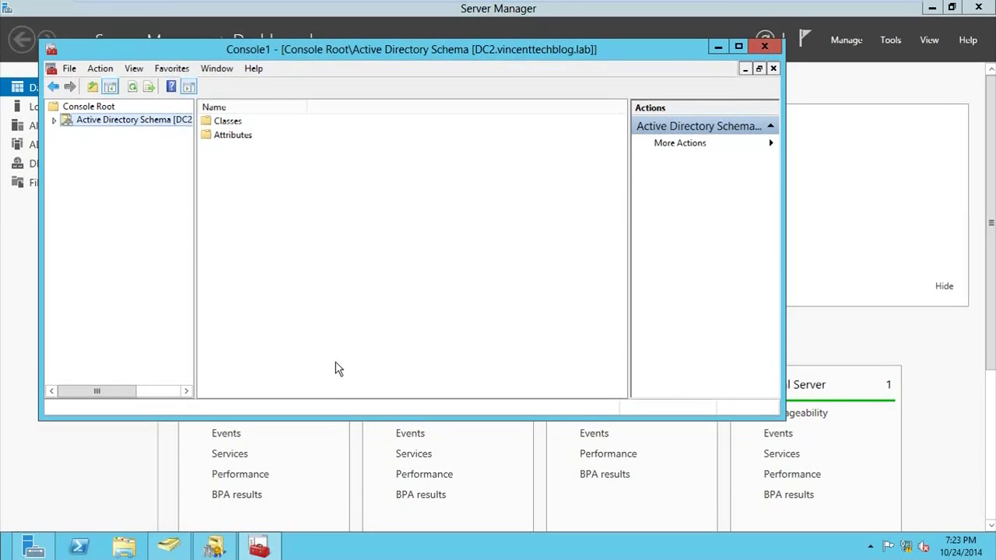
key("super")
key("super")
key("super")
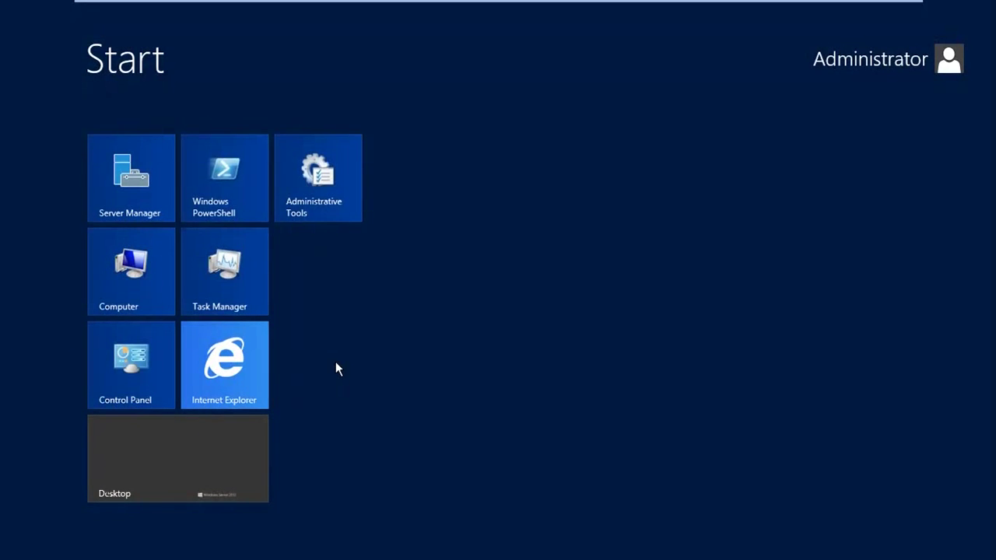
key("super")
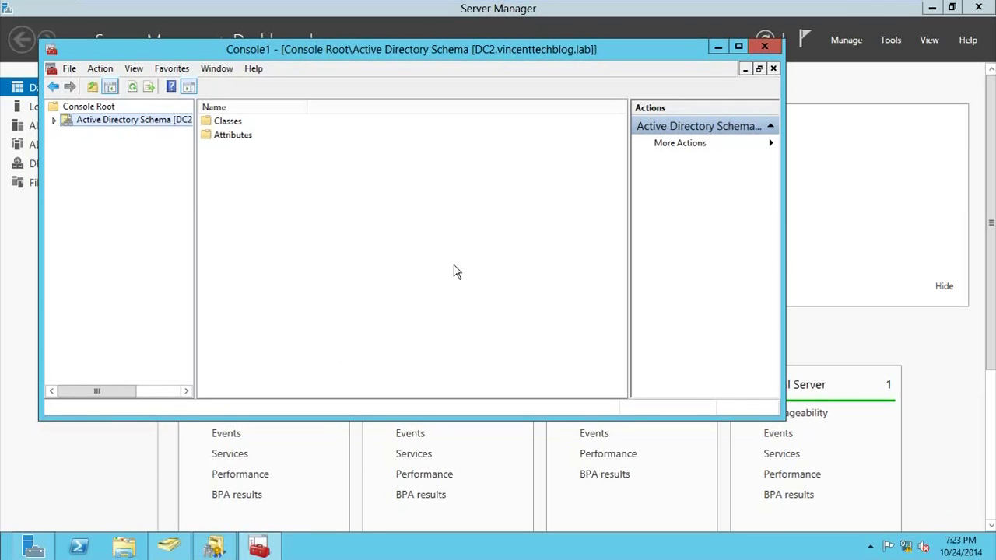
- Find Command Prompt by searching for cmd, run it as administrator and reposition its window
key("super")
type("cmd")
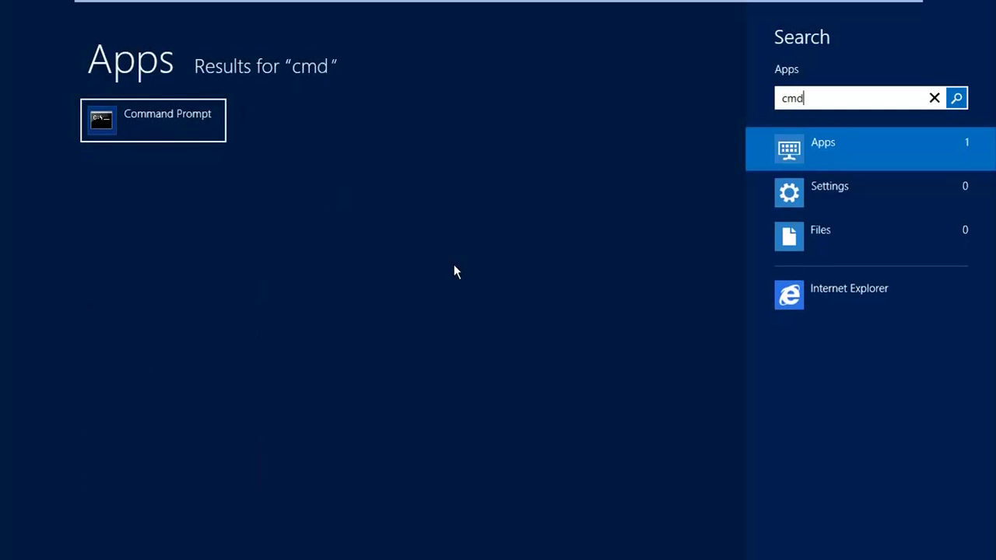
right_click(171, 120)
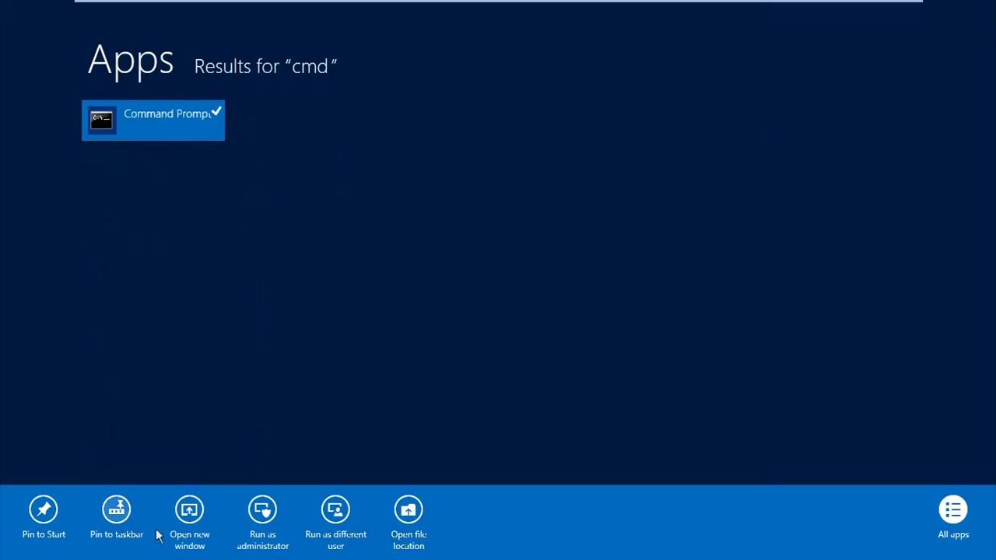
left_click(263, 547)
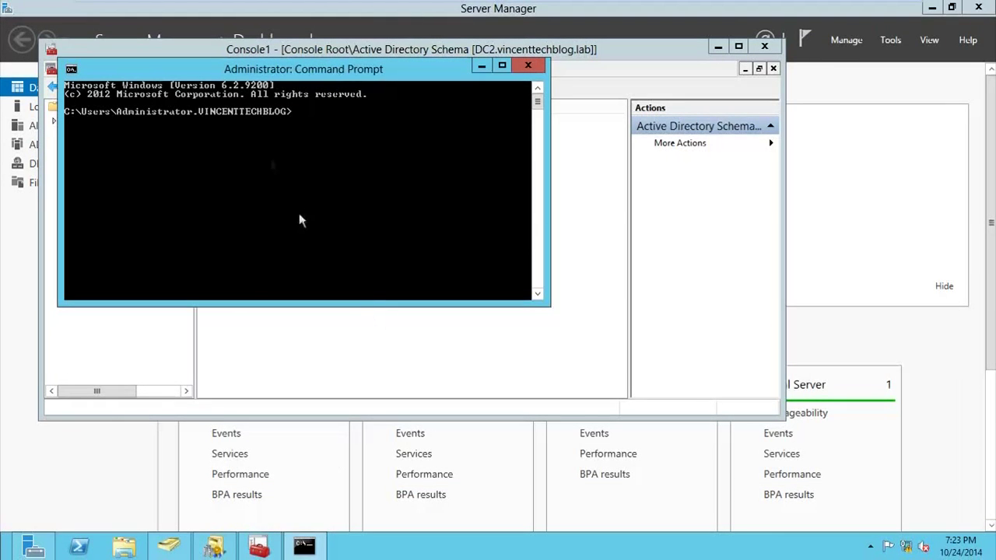
left_click_drag(296, 74, 255, 193)
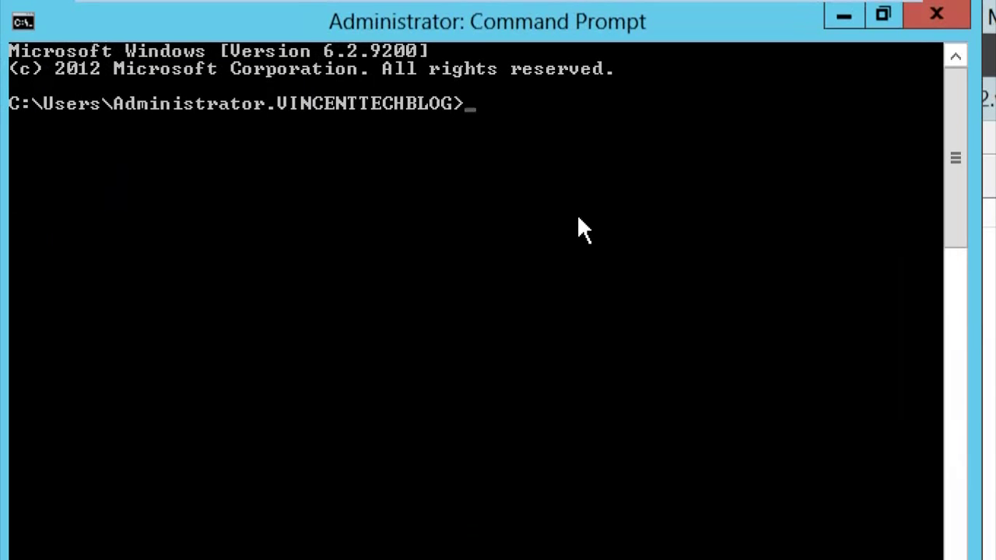
- Start ntdsutil and display its help to review the available commands
type("ntdsutil")
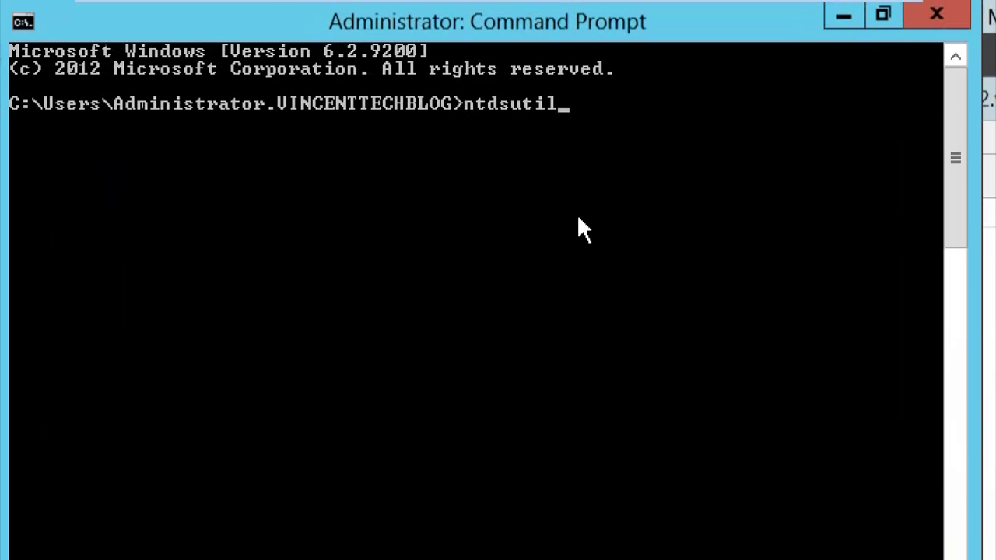
key("Return")
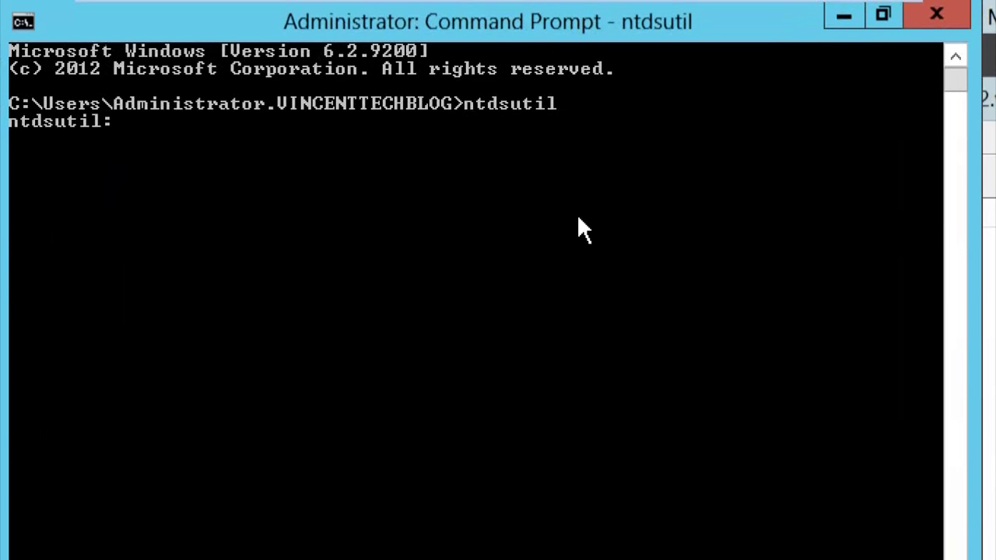
type("?")
key("Return")
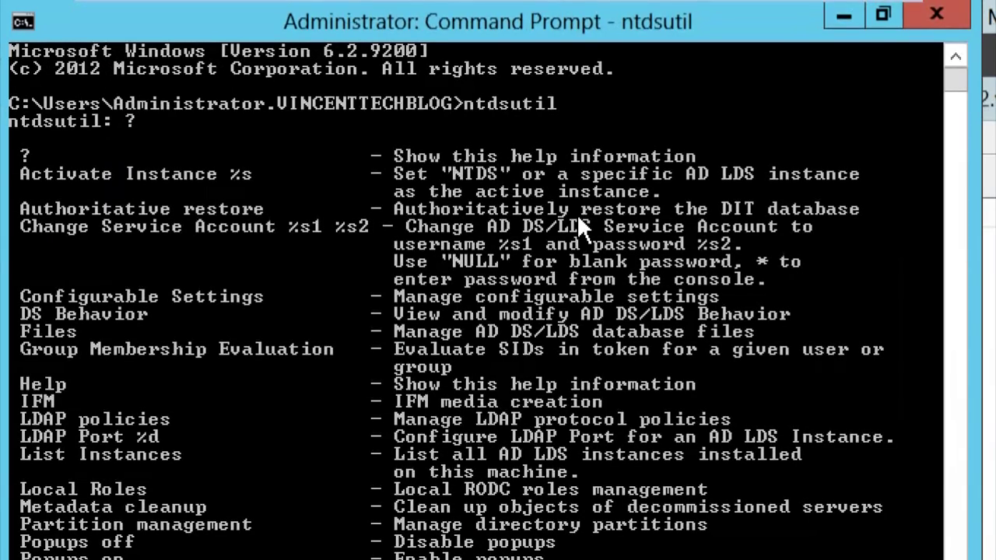
scroll(410, 239, "down", 1)
scroll(410, 239, "down", 3)
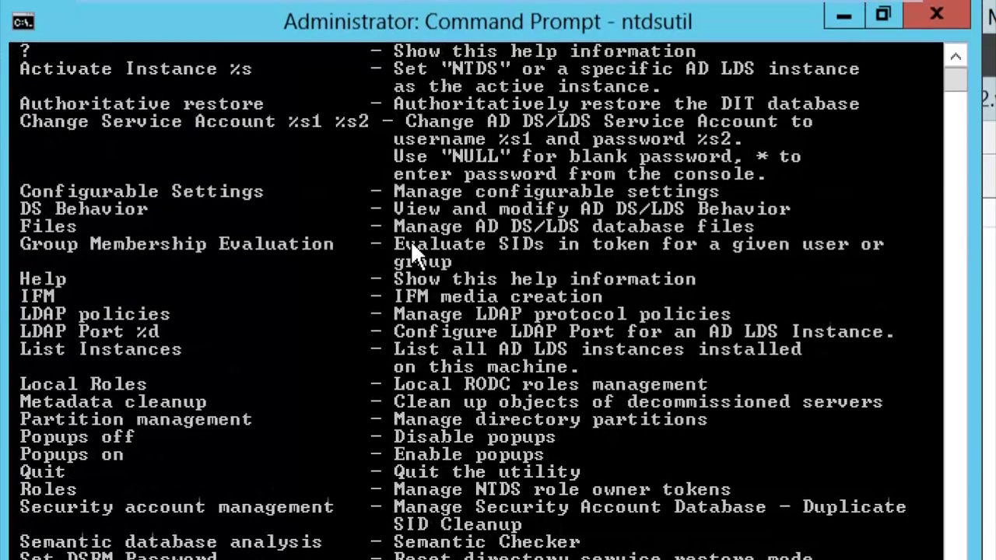
scroll(410, 239, "down", 2)
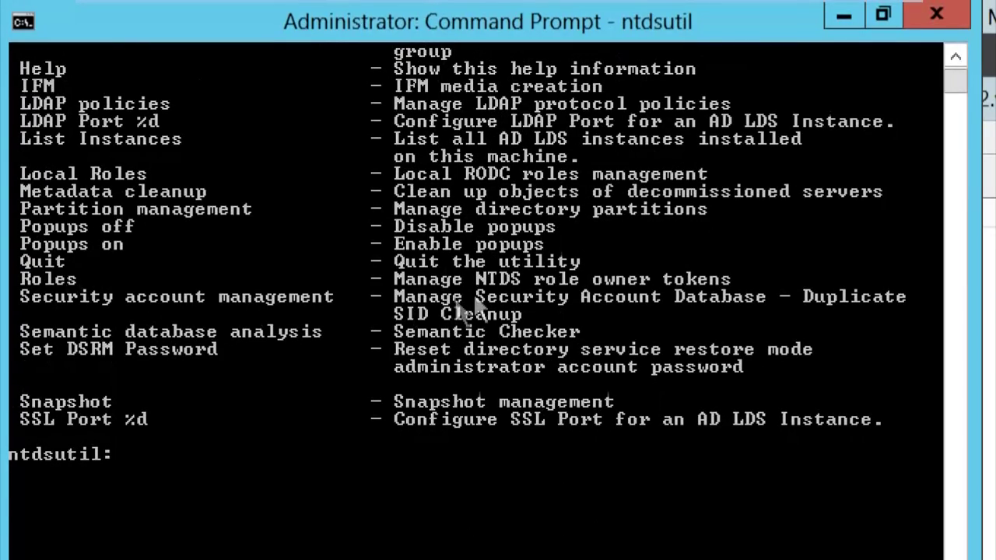
scroll(544, 373, "down", 2)
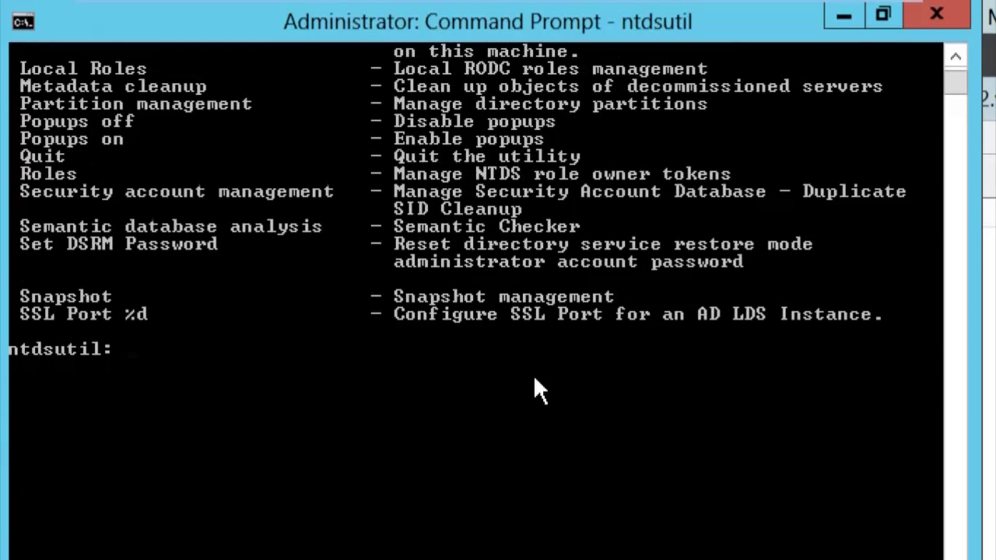
- Enter the roles context of ntdsutil and display the help listing its FSMO maintenance commands
type("roles")
key("Return")
type("?")
key("Return")
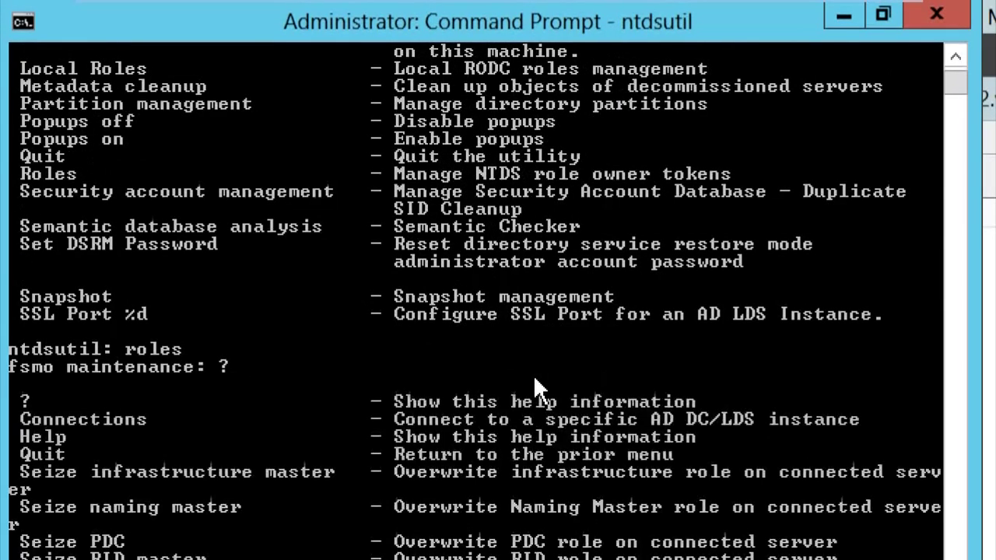
scroll(520, 369, "down", 2)
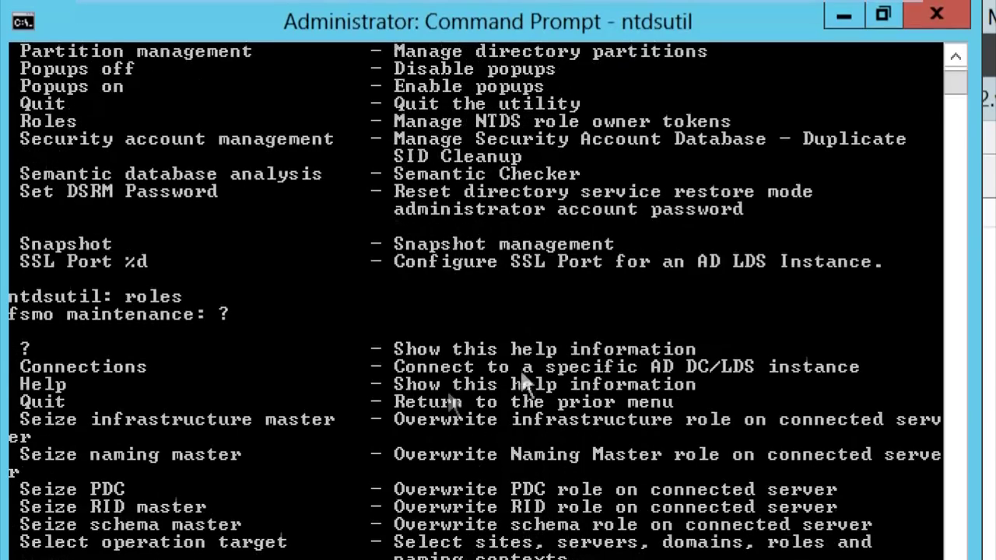
scroll(257, 377, "down", 1)
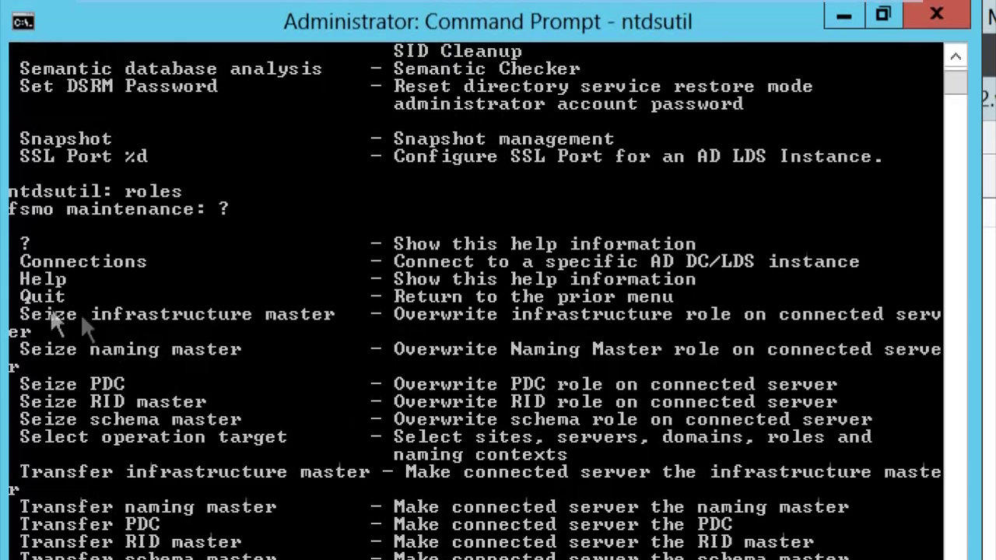
scroll(175, 369, "down", 1)
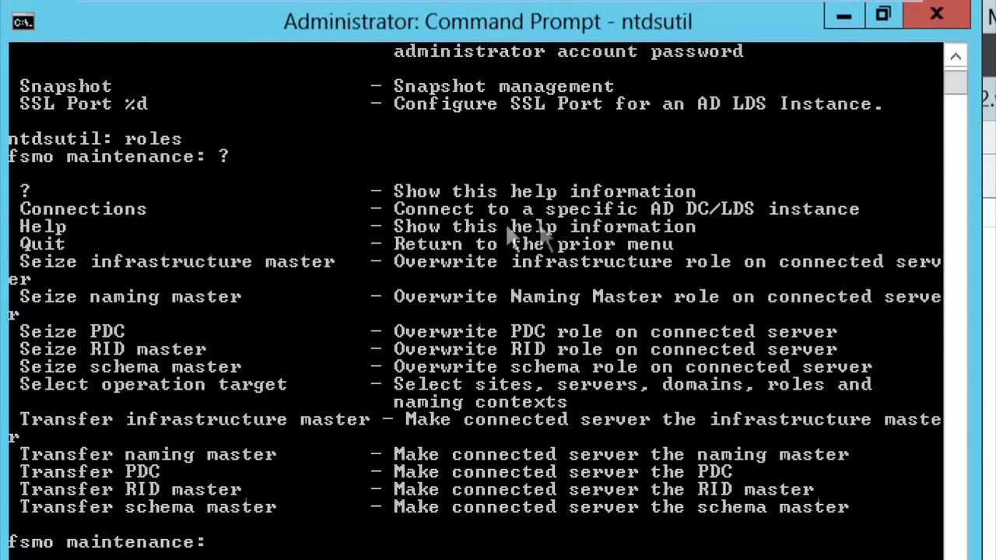
- Enter the server connections context of ntdsutil from FSMO maintenance and display its help
scroll(547, 233, "down", 2)
type("connections")
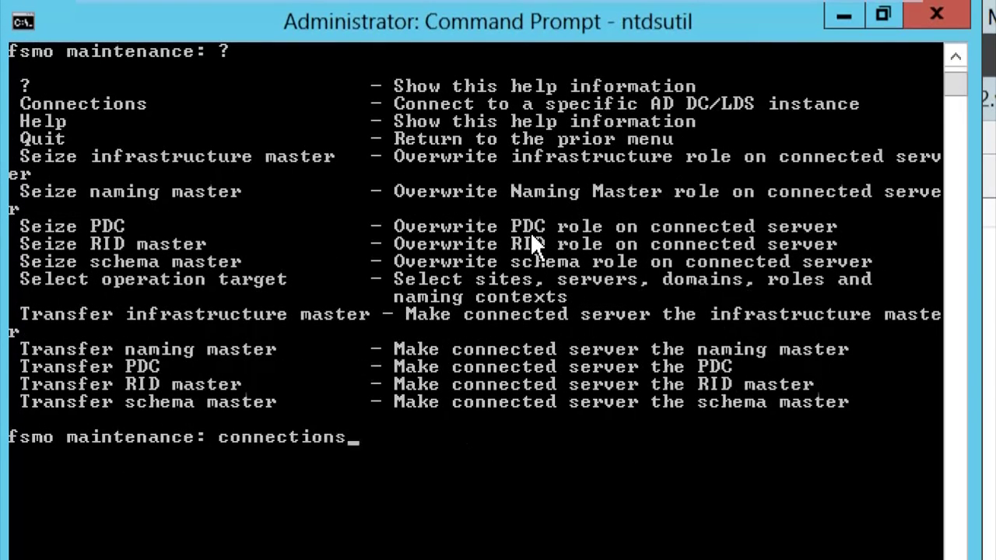
key("Return")
type("?")
key("Return")
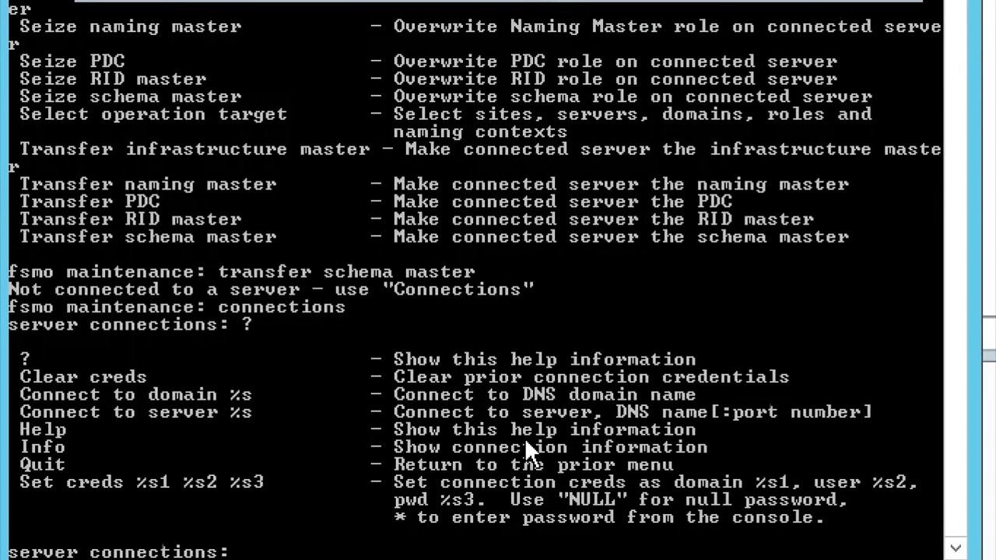
- Connect ntdsutil to server dc1 as the target for the role transfers
type("Connect to ser")
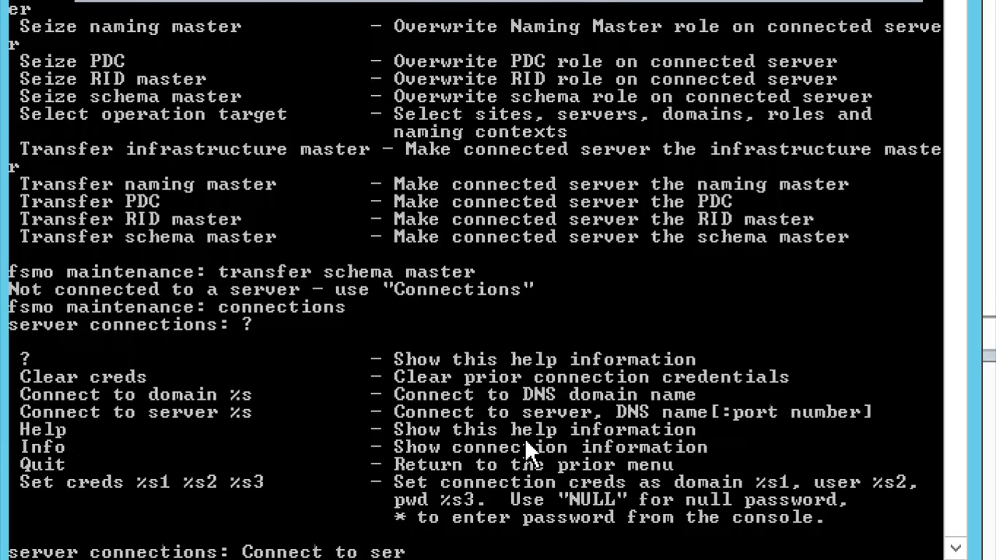
type("ver dc1")
scroll(524, 437, "down", 4)
key("Return")
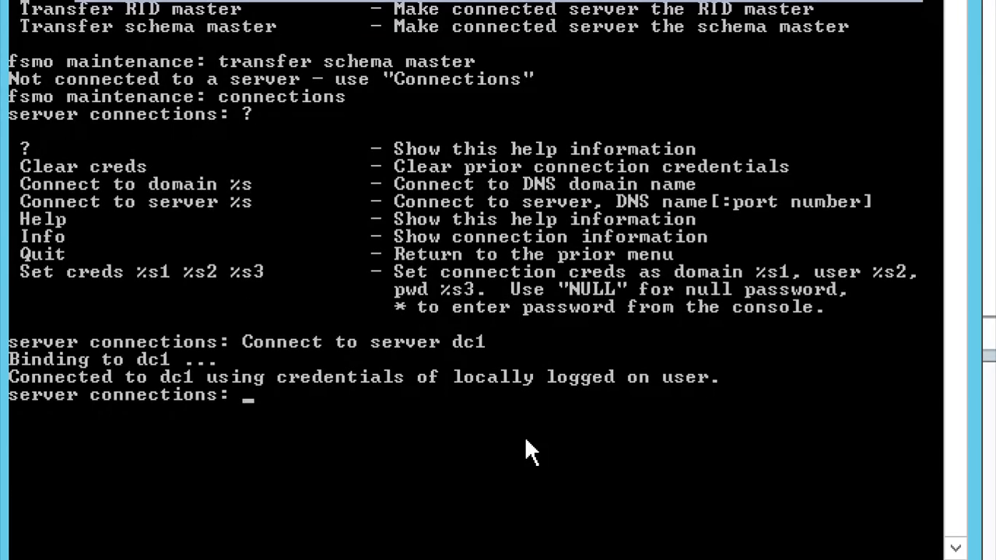
scroll(398, 329, "up", 6)
scroll(399, 330, "down", 7)
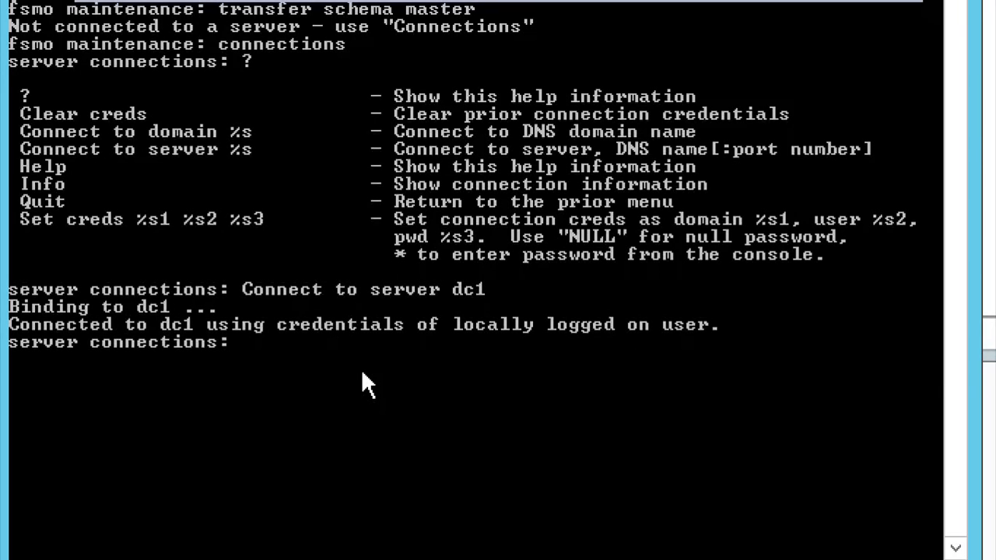
key("Up")
key("Up")
key("Up")
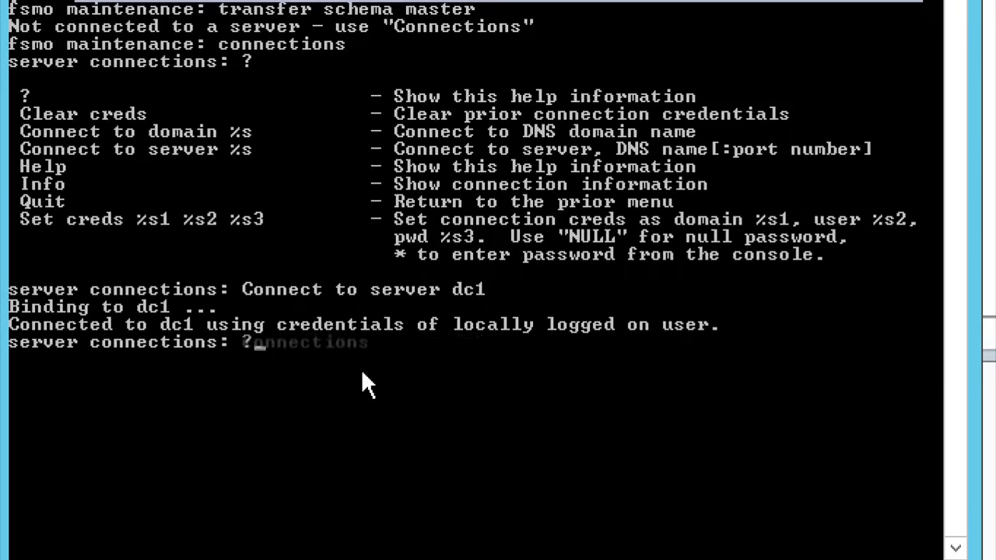
key("Up")
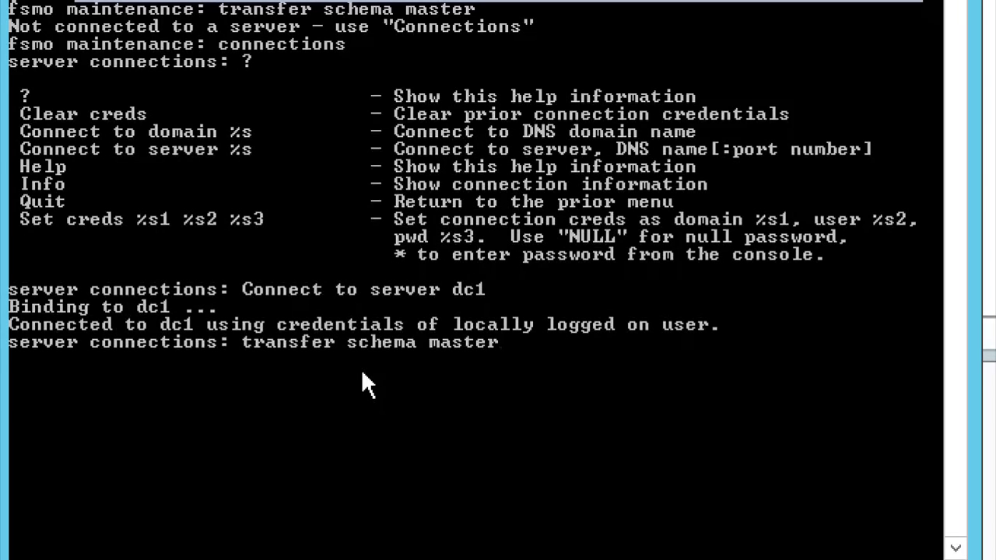
key("BackSpace")
key("BackSpace")
key("BackSpace")
key("BackSpace")
key("BackSpace")
key("BackSpace")
key("BackSpace")
key("BackSpace")
key("BackSpace")
key("BackSpace")
key("BackSpace")
key("BackSpace")
key("BackSpace")
key("BackSpace")
key("BackSpace")
key("BackSpace")
key("BackSpace")
key("BackSpace")
key("BackSpace")
key("BackSpace")
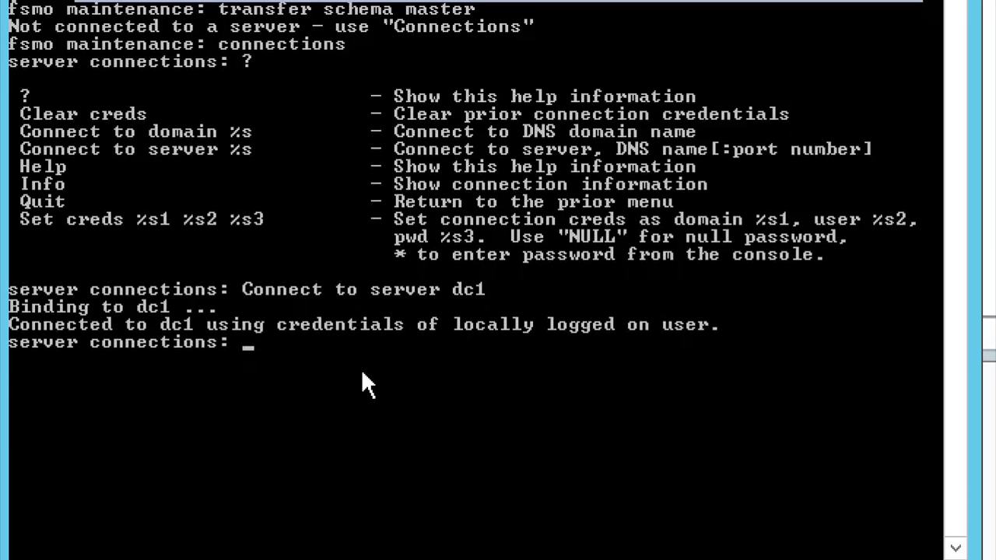
- Quit the server connections context back to FSMO maintenance and display the available role commands
type("quit")
key("Return")
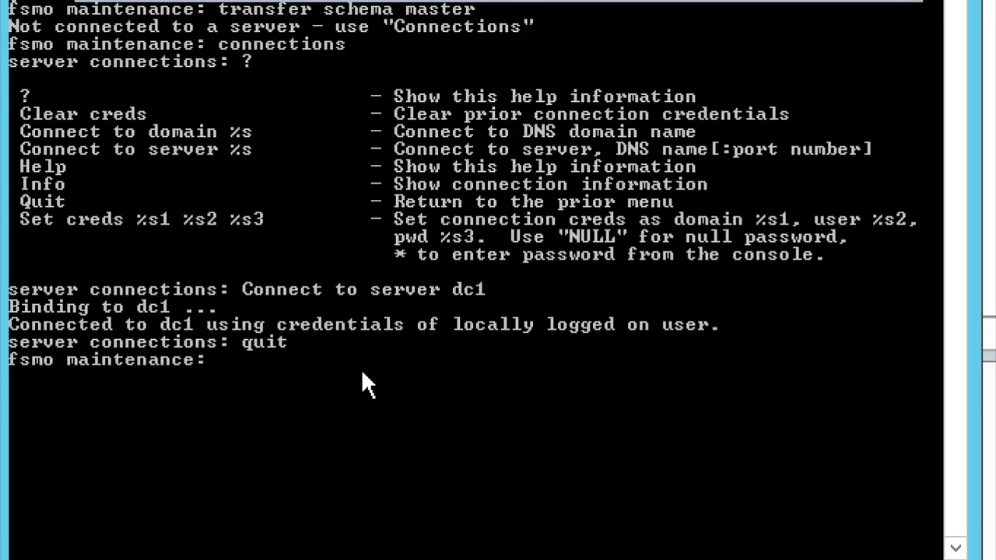
type("?")
key("Return")
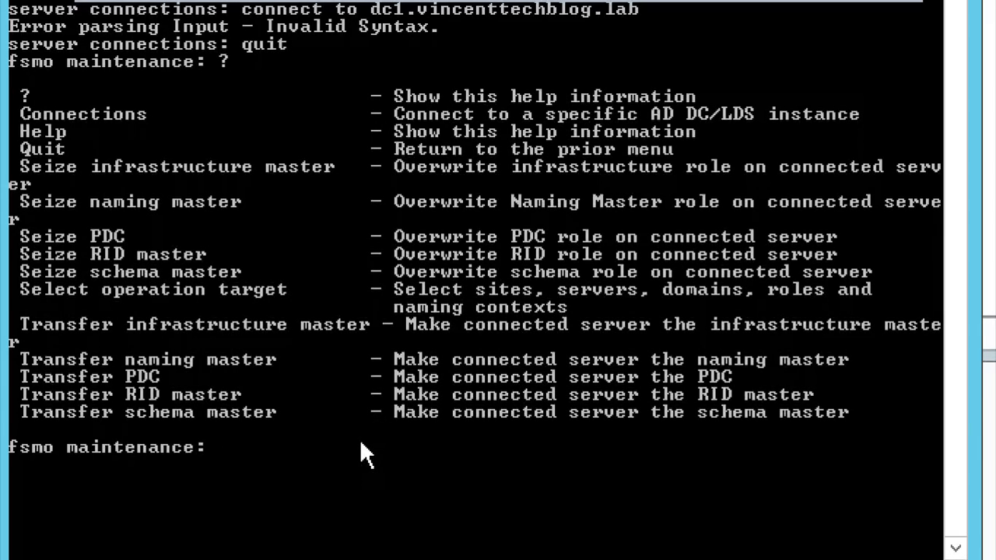
- Transfer the schema master role to dc1, confirm the transfer and review the listed role holders
scroll(361, 445, "down", 4)
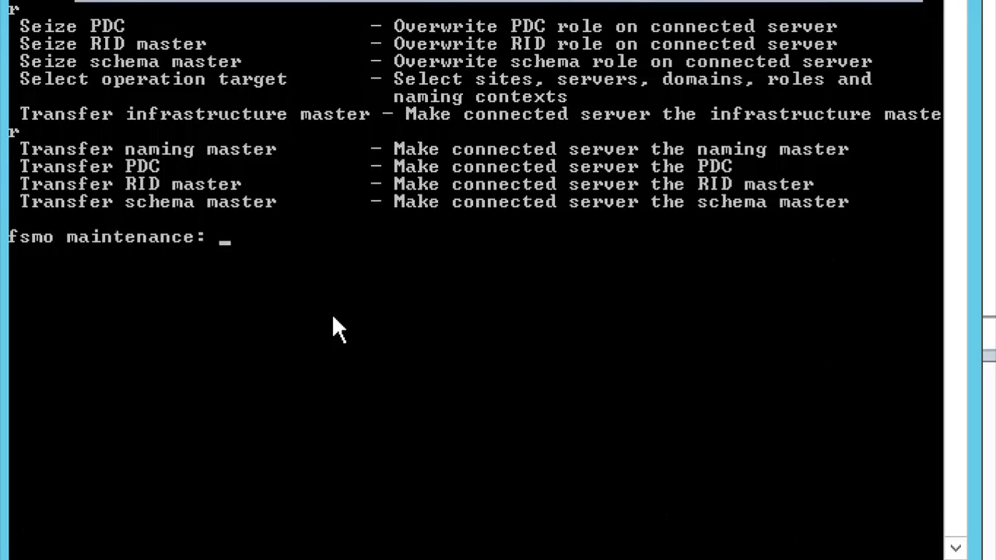
type("trans")
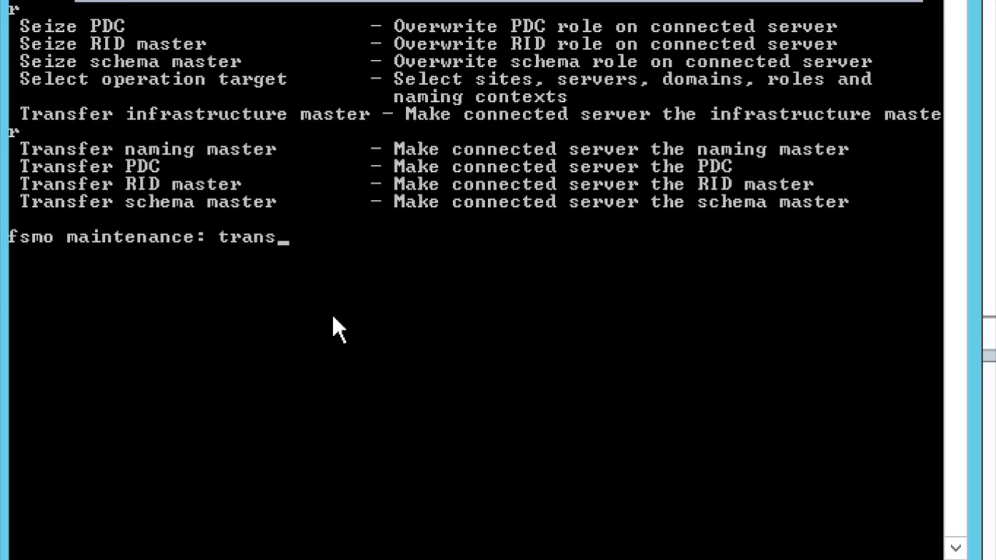
type("fer scho")
key("BackSpace")
type("ema mast")
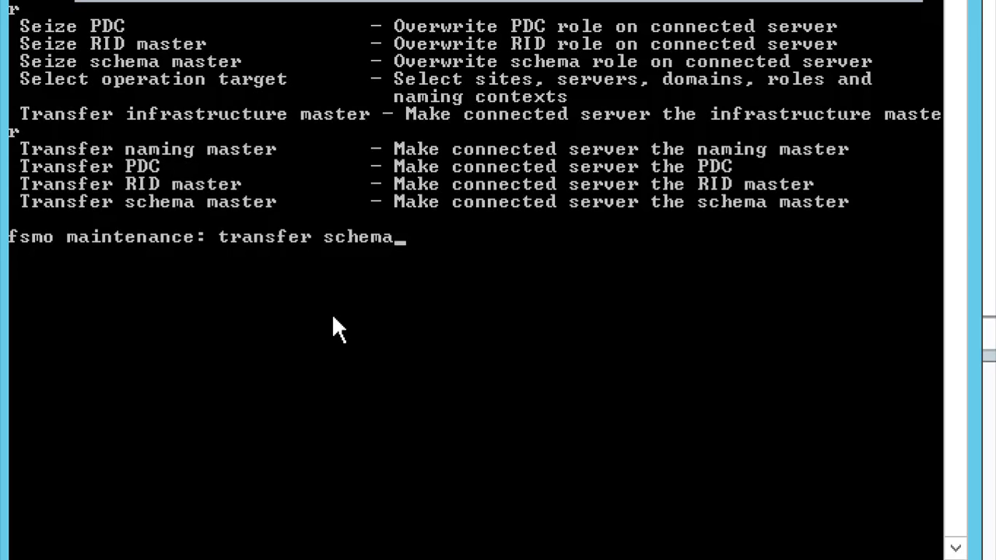
type("er")
key("Return")
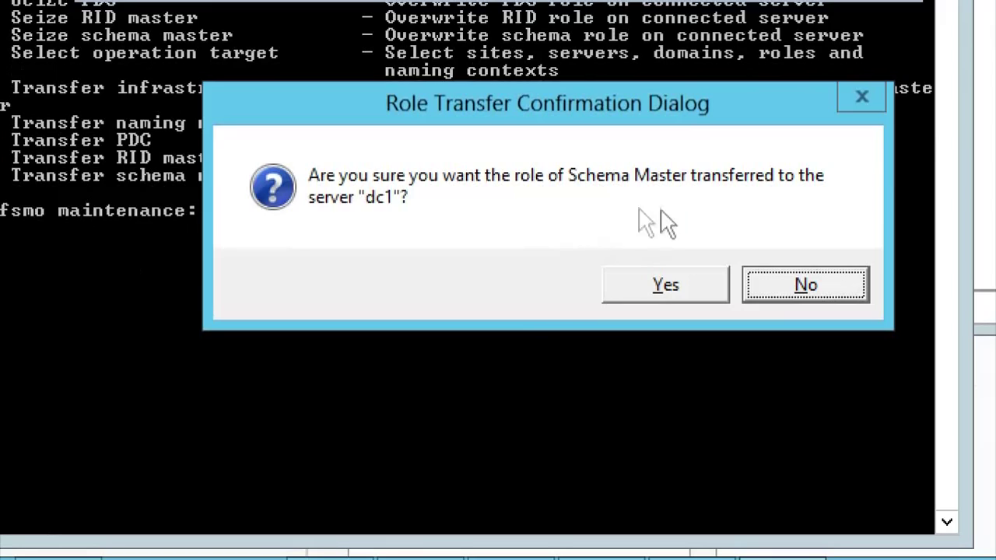
left_click(672, 285)
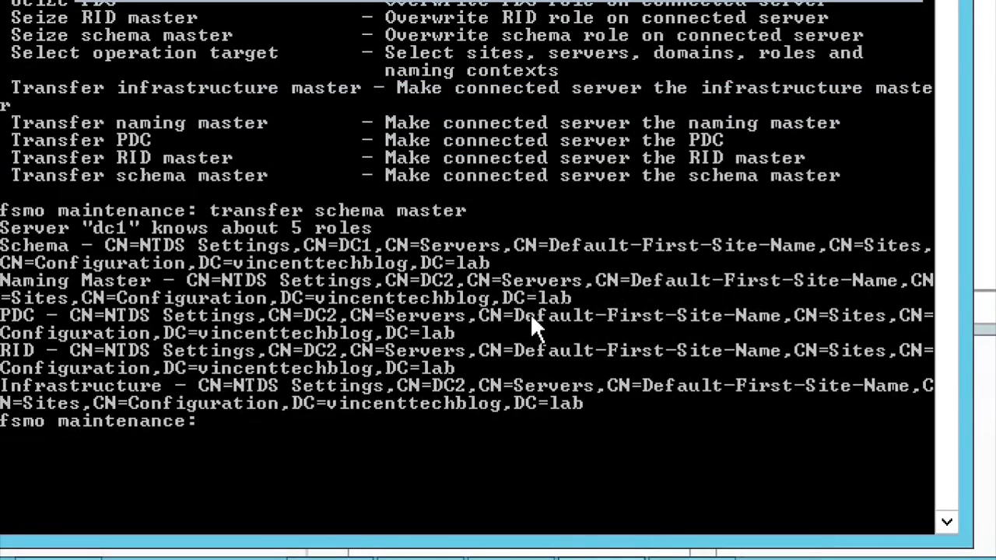
scroll(530, 318, "down", 1)
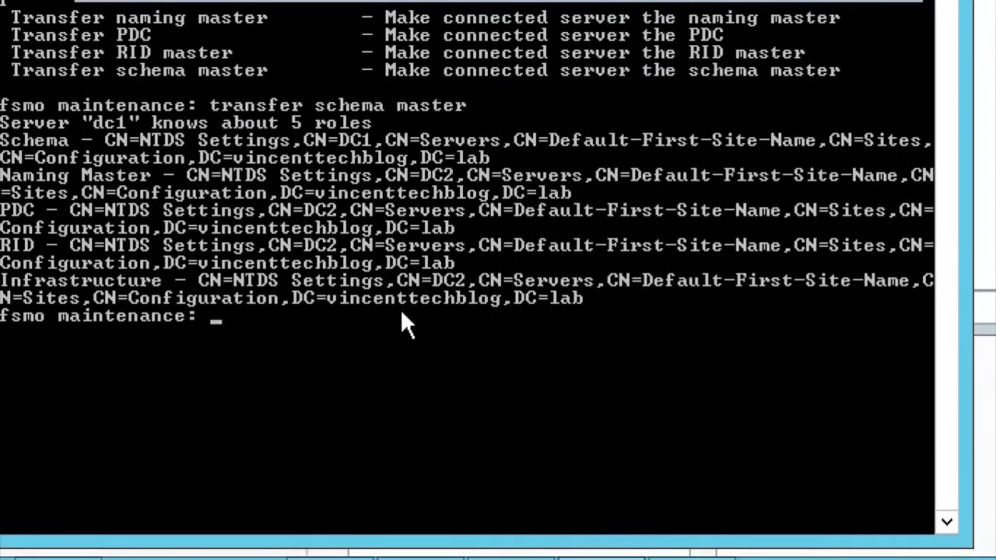
scroll(400, 315, "up", 2)
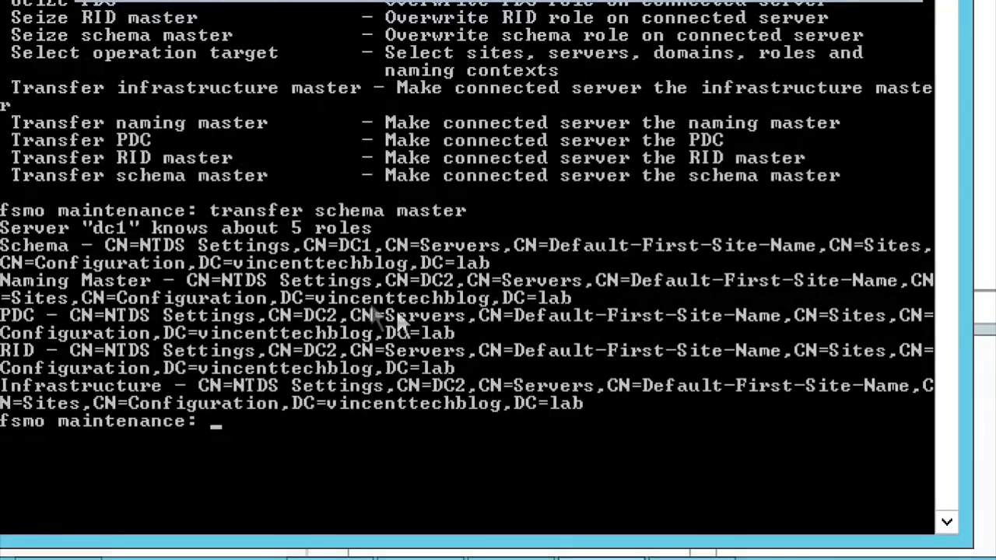
scroll(302, 322, "down", 2)
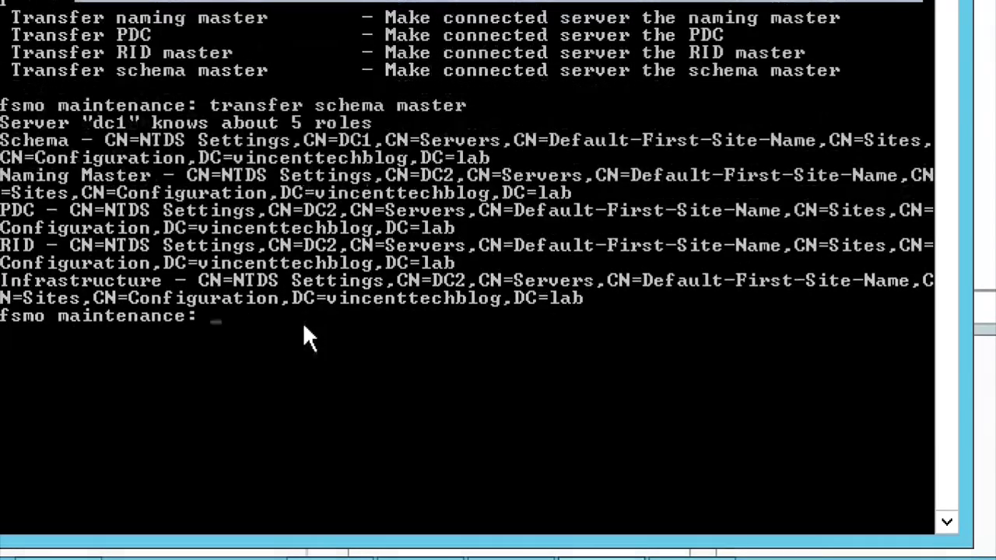
- Try to transfer the naming role with the command "transfer domain naming master"
type("trans")
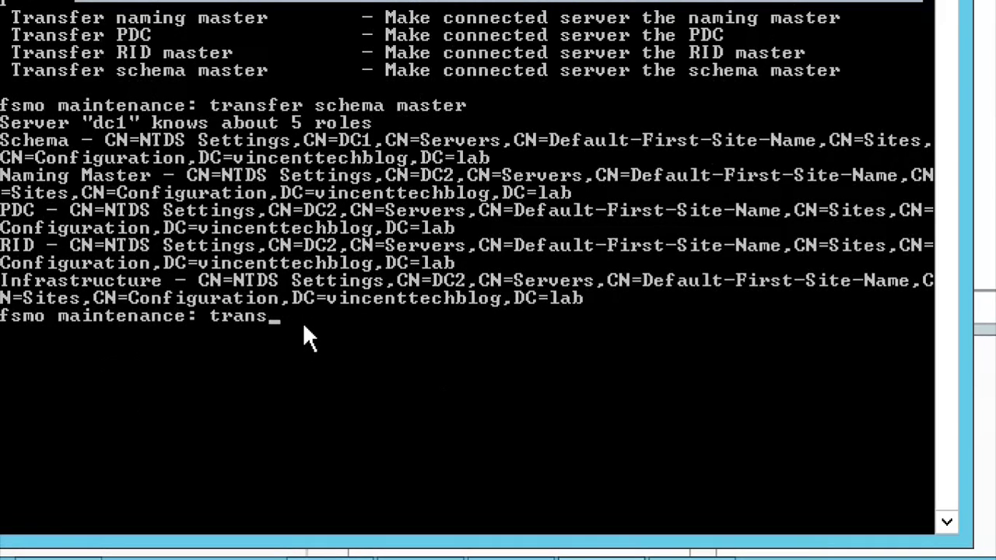
type("fer domain")
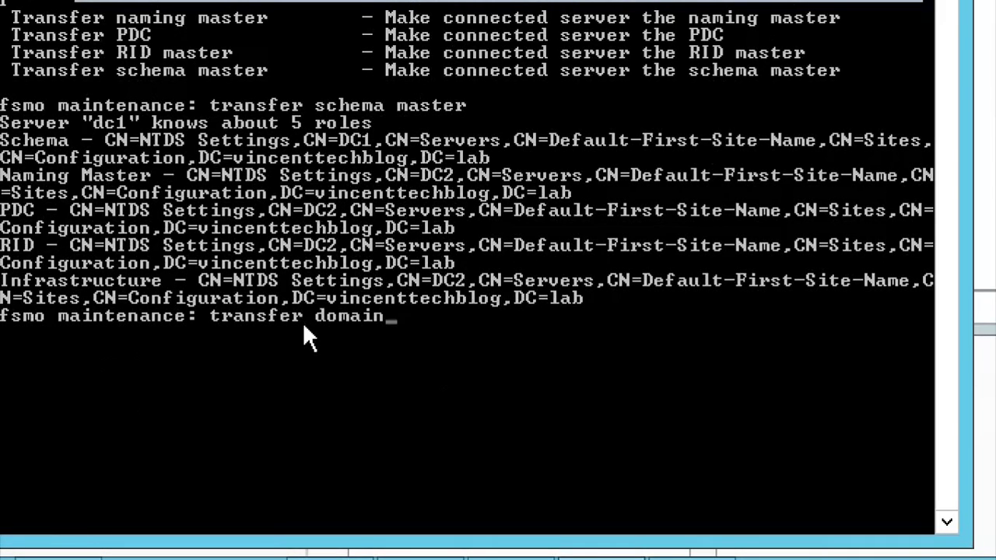
type(" naming master")
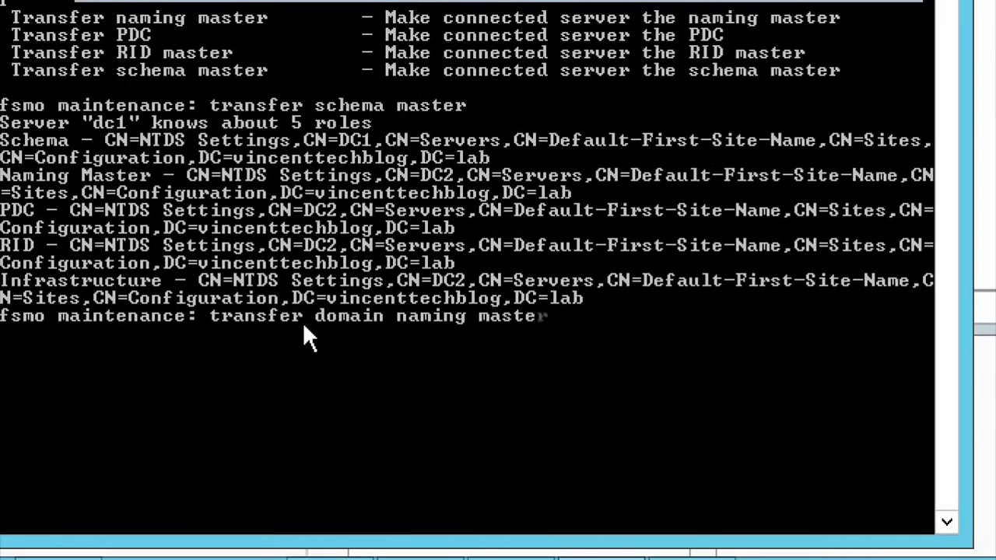
key("Return")
- Correct the command to "transfer naming master", run it and confirm moving the Naming Master role to dc1
key("Up")
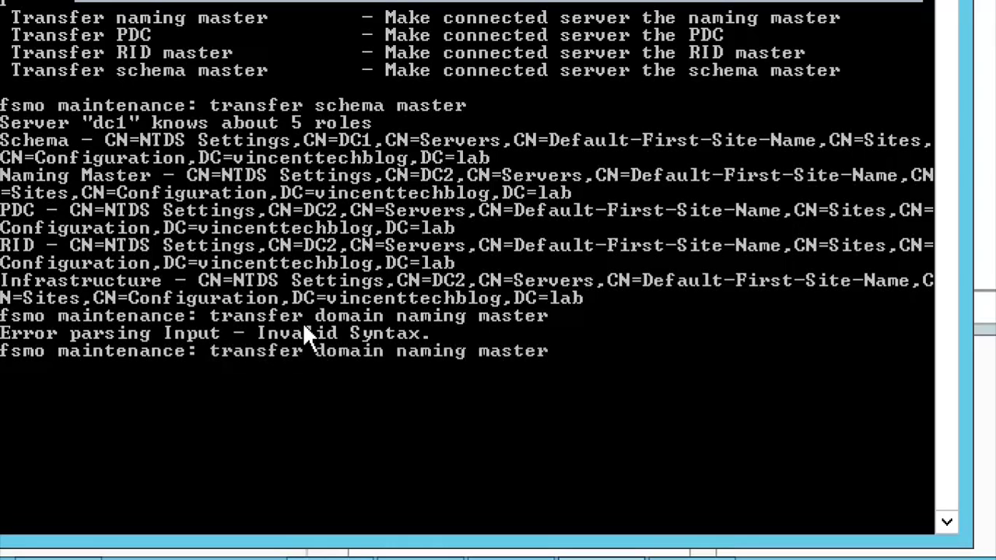
key("Left")
key("Left")
key("Left")
key("Left")
key("Left")
key("Left")
key("Left")
key("Left")
key("Left")
key("Left")
key("BackSpace")
key("BackSpace")
key("BackSpace")
key("BackSpace")
key("BackSpace")
key("BackSpace")
key("BackSpace")
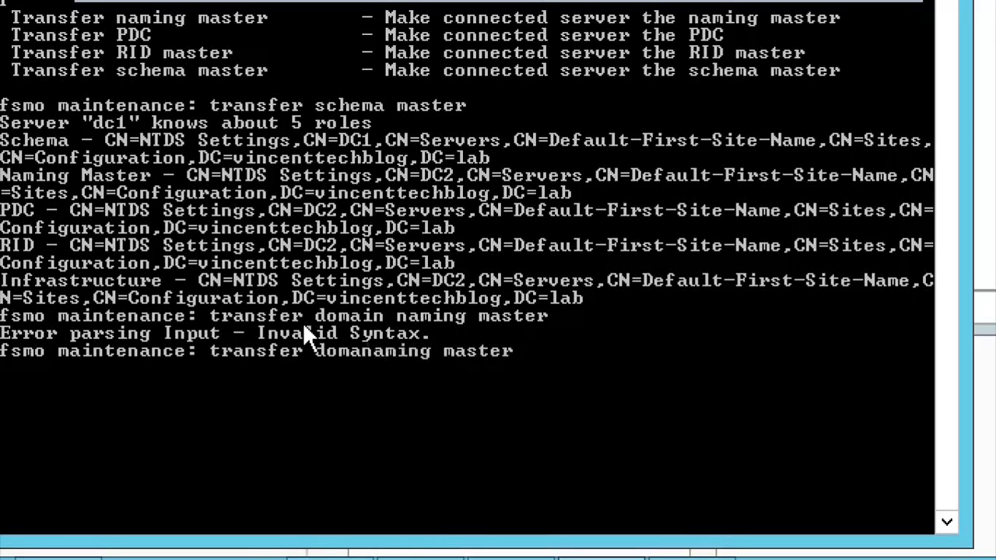
key("Return")
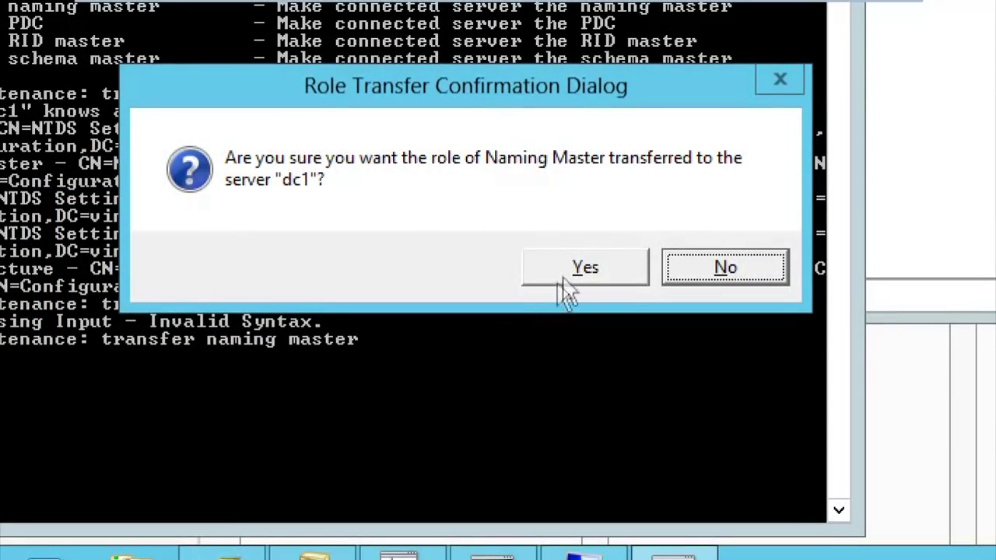
left_click(559, 284)
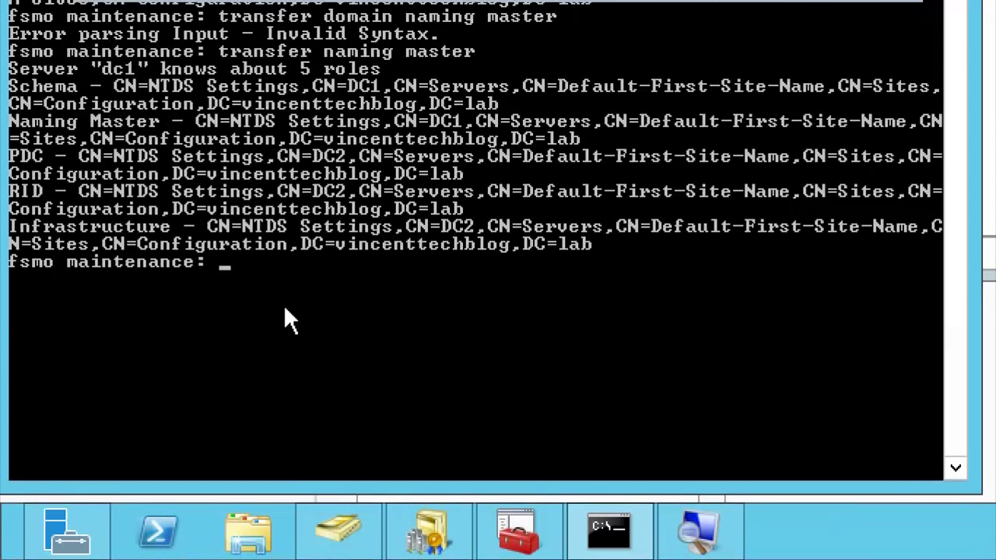
type("trea")
type("s")
key("BackSpace")
key("BackSpace")
key("BackSpace")
type("ansfer")
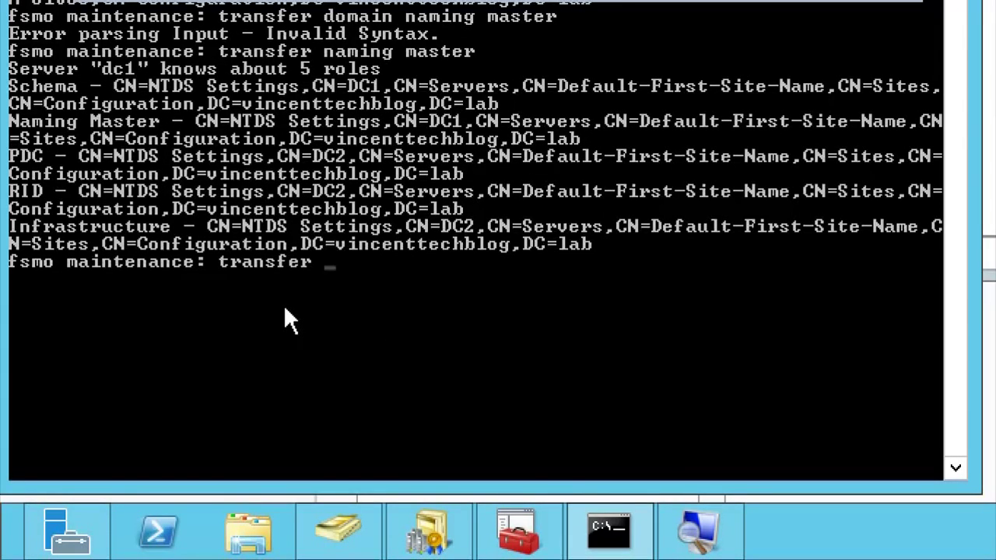
key("BackSpace")
key("BackSpace")
key("BackSpace")
key("BackSpace")
key("BackSpace")
key("BackSpace")
key("BackSpace")
key("BackSpace")
key("BackSpace")
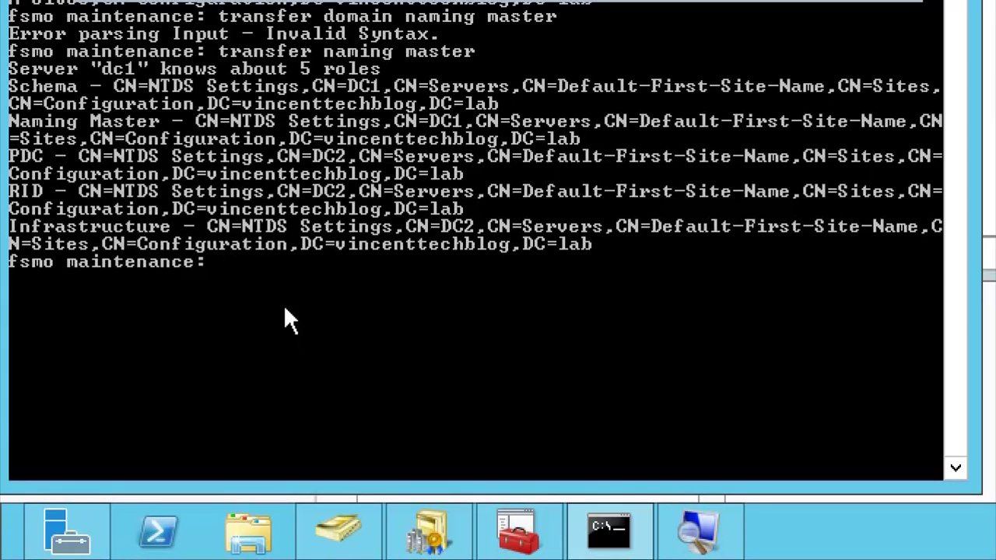
- Look up the transfer commands in the FSMO maintenance help and transfer the RID master role to dc1, confirming the transfer
type("?")
key("Return")
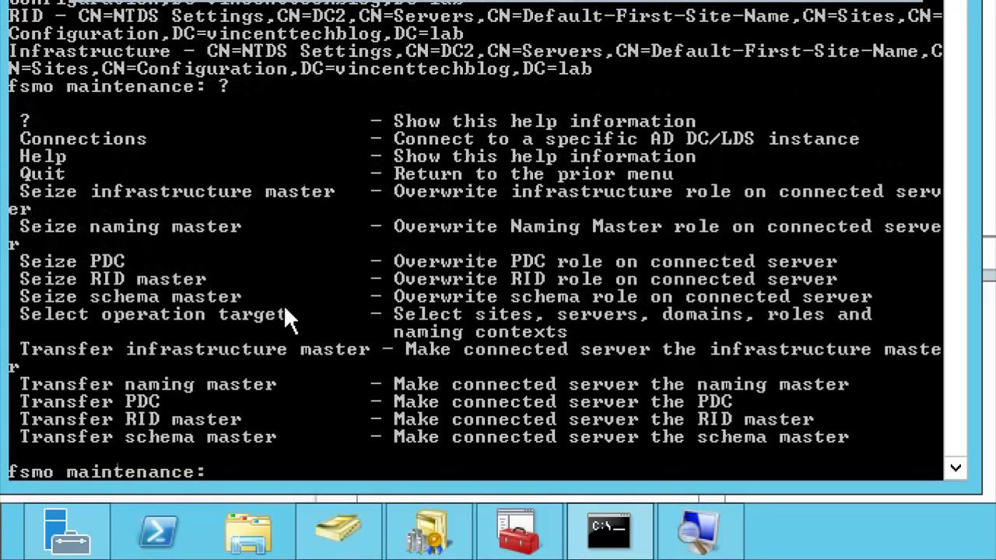
type("transfer")
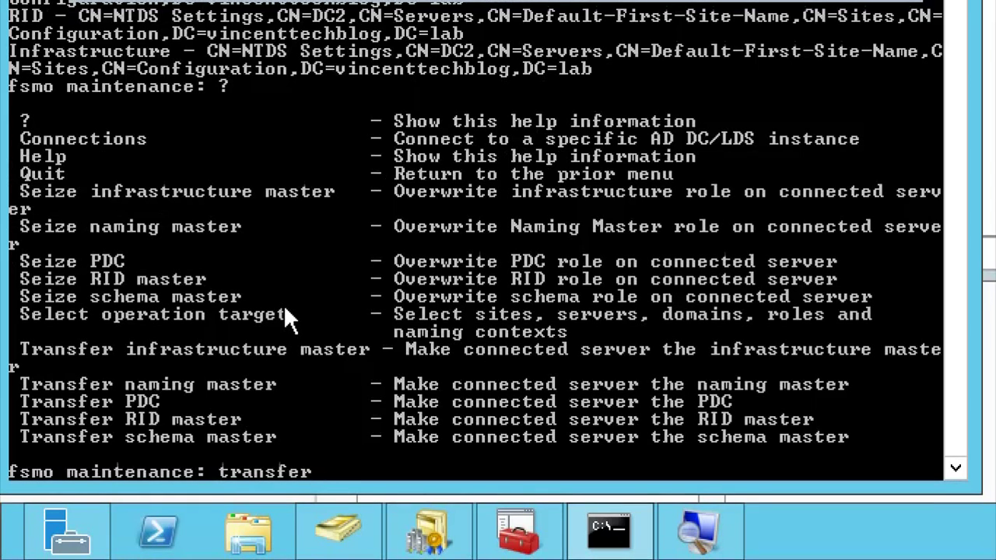
type(" RID master")
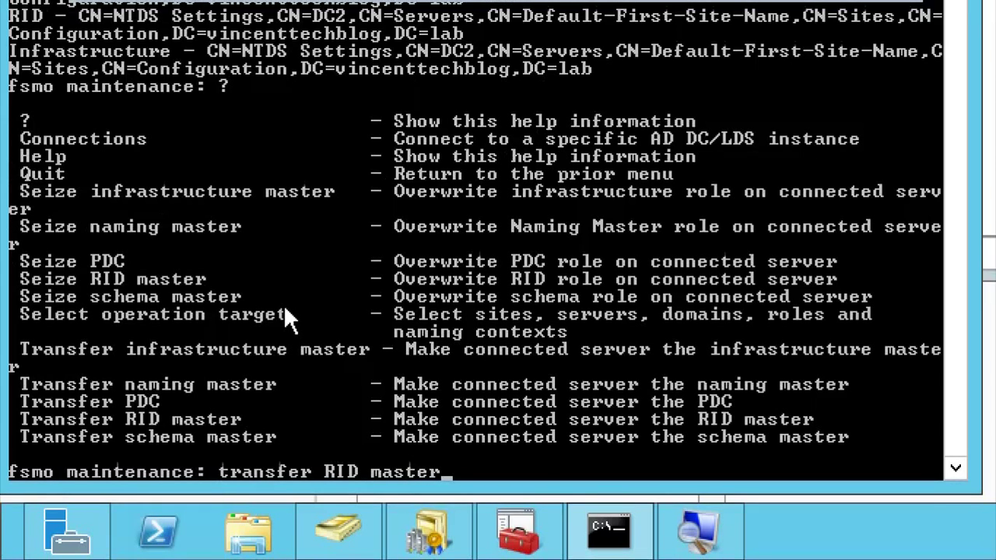
key("Return")
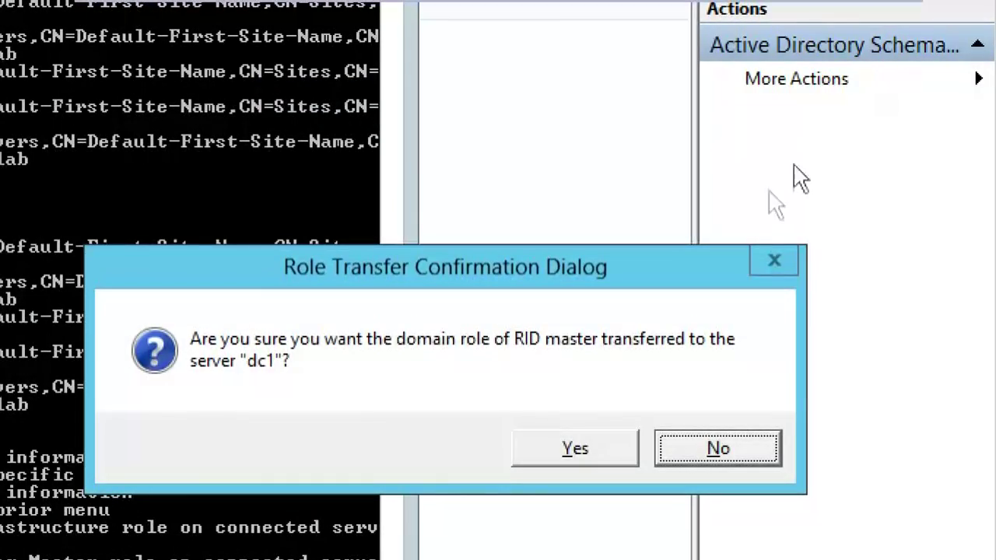
left_click_drag(682, 272, 285, 362)
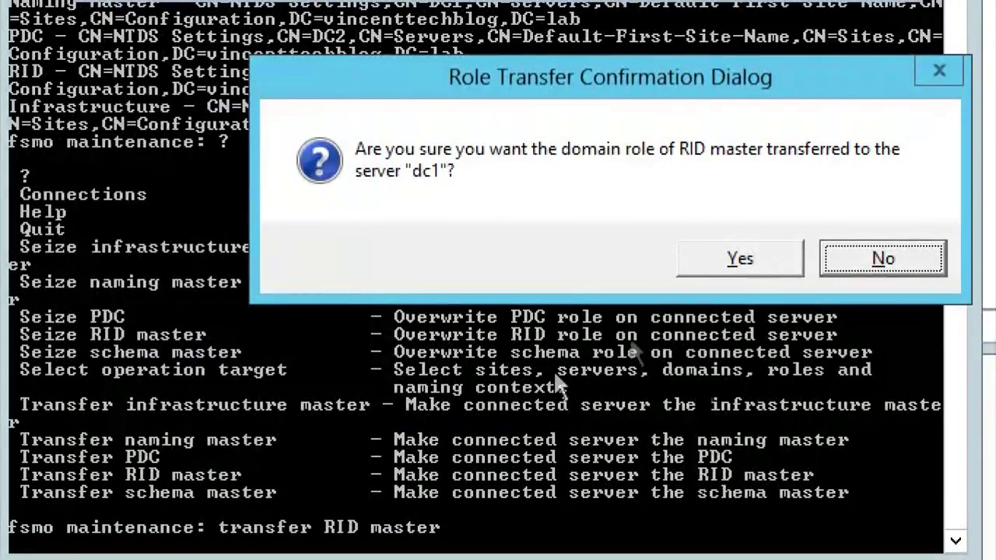
left_click(674, 318)
scroll(560, 362, "down", 3)
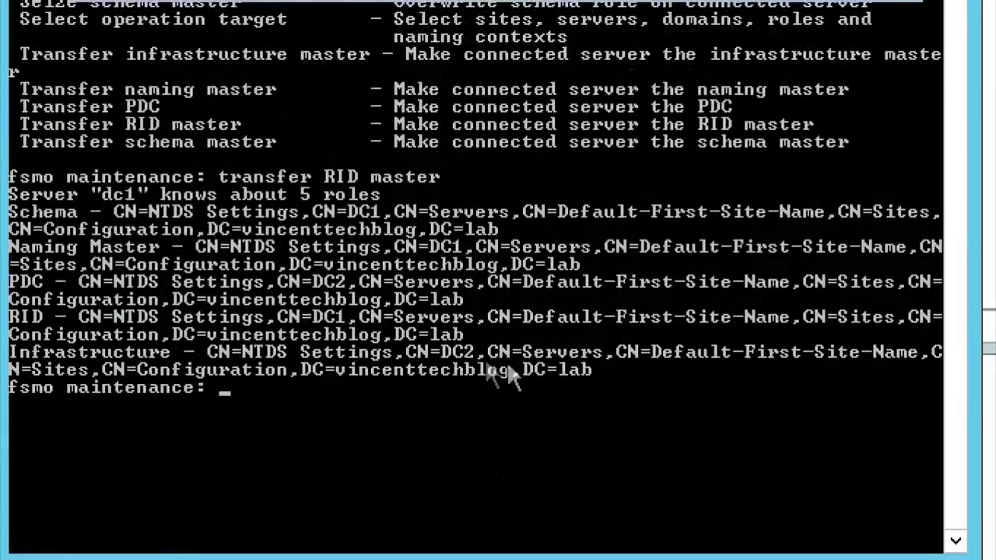
- Transfer the PDC role to dc1 with the command "transfer PDC" and confirm the transfer
key("Up")
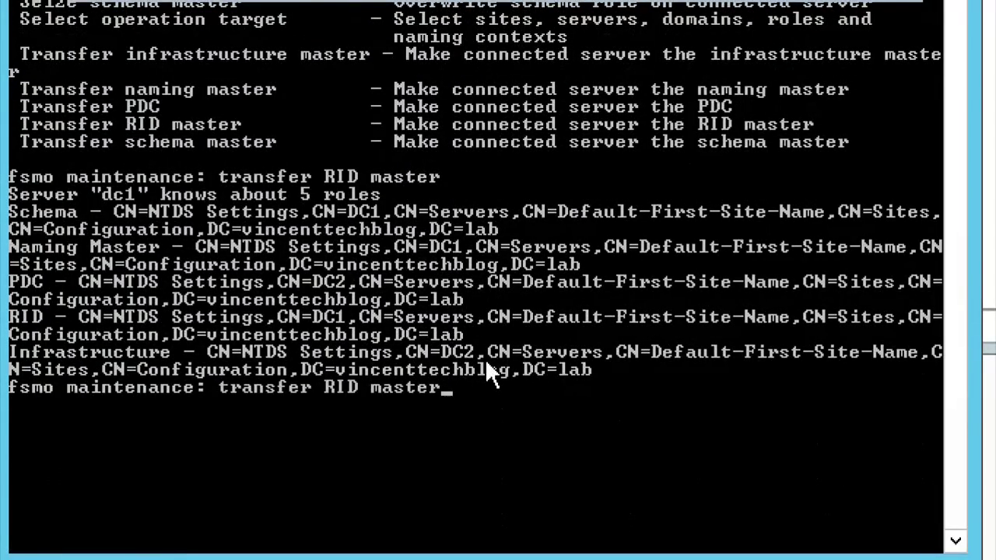
key("BackSpace")
key("BackSpace")
key("BackSpace")
key("BackSpace")
key("BackSpace")
key("BackSpace")
key("BackSpace")
key("BackSpace")
key("BackSpace")
key("BackSpace")
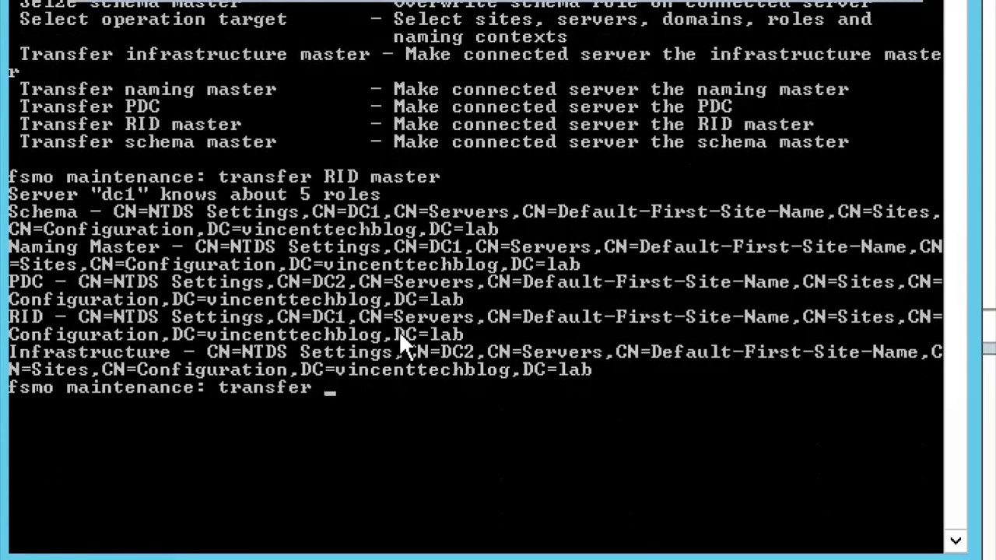
type("PDC")
key("Return")
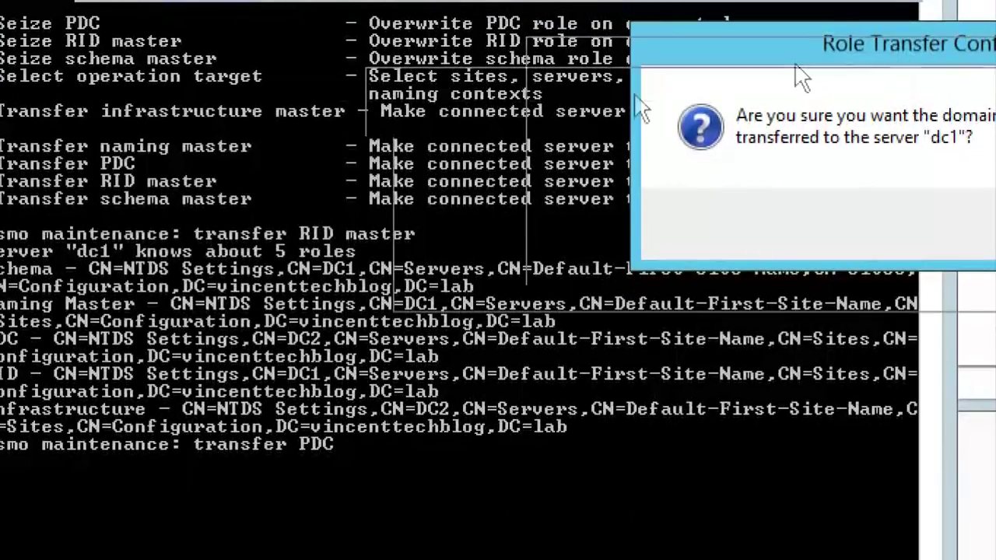
left_click_drag(795, 66, 243, 236)
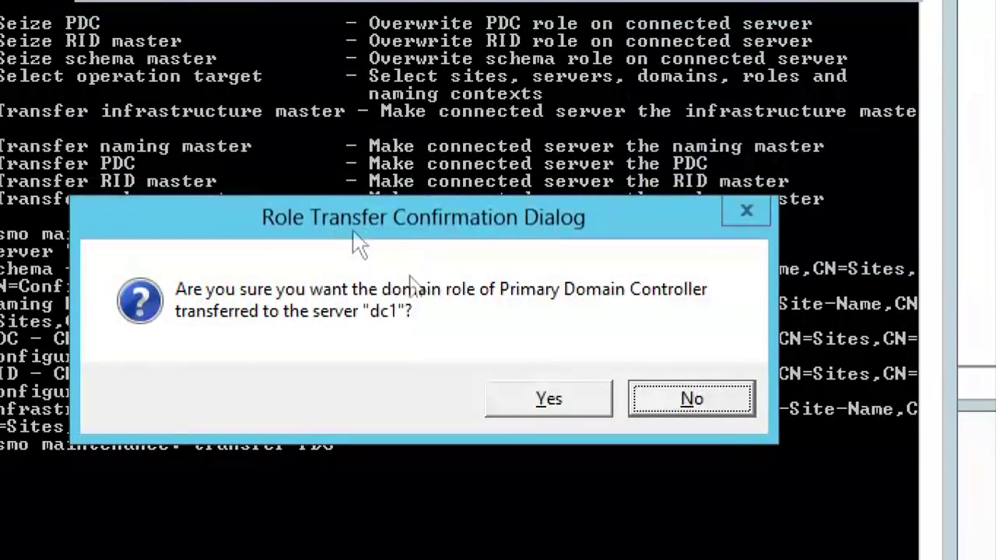
left_click(522, 395)
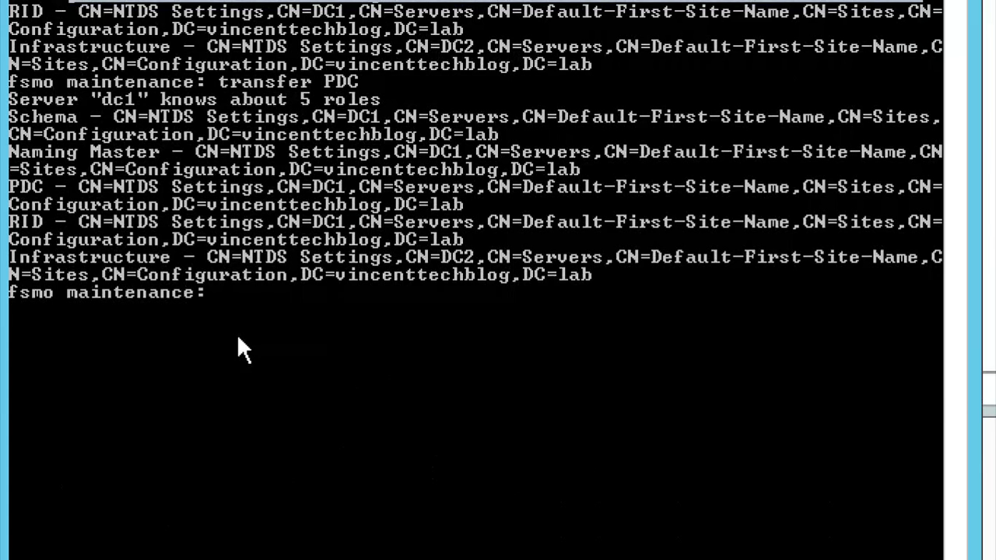
- List the FSMO maintenance commands, run "transfer infrastructure master" and confirm moving the Infrastructure Master role to dc1
type("?")
key("Return")
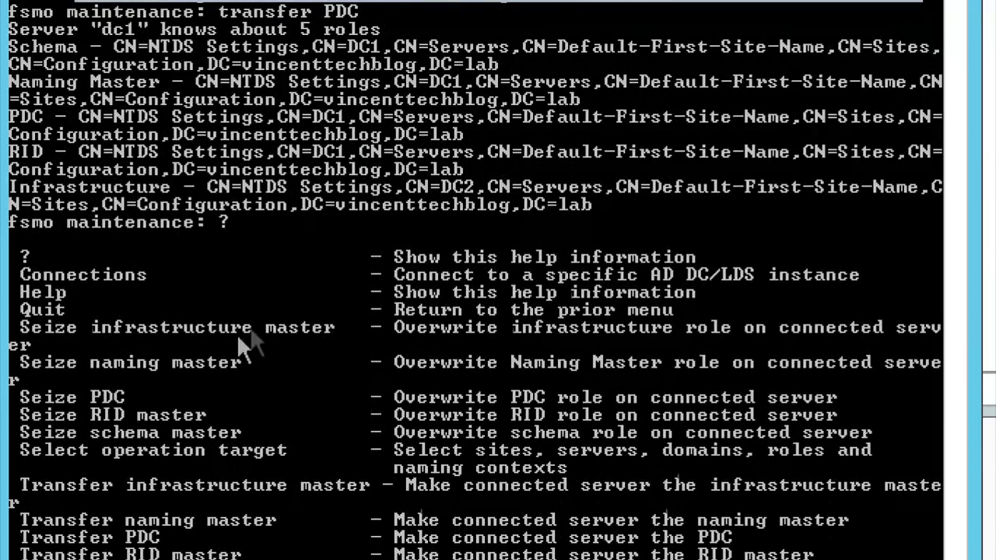
scroll(214, 392, "down", 3)
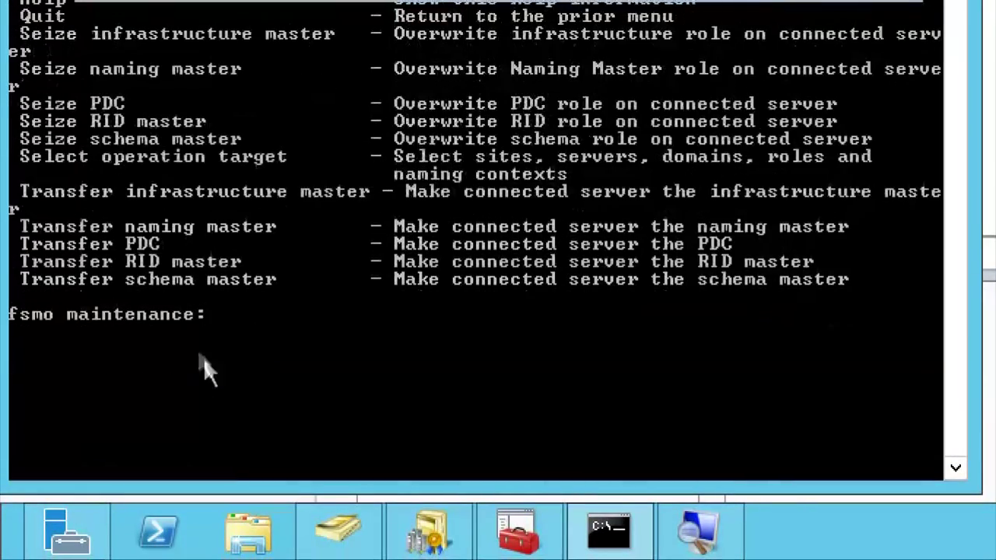
type("tra")
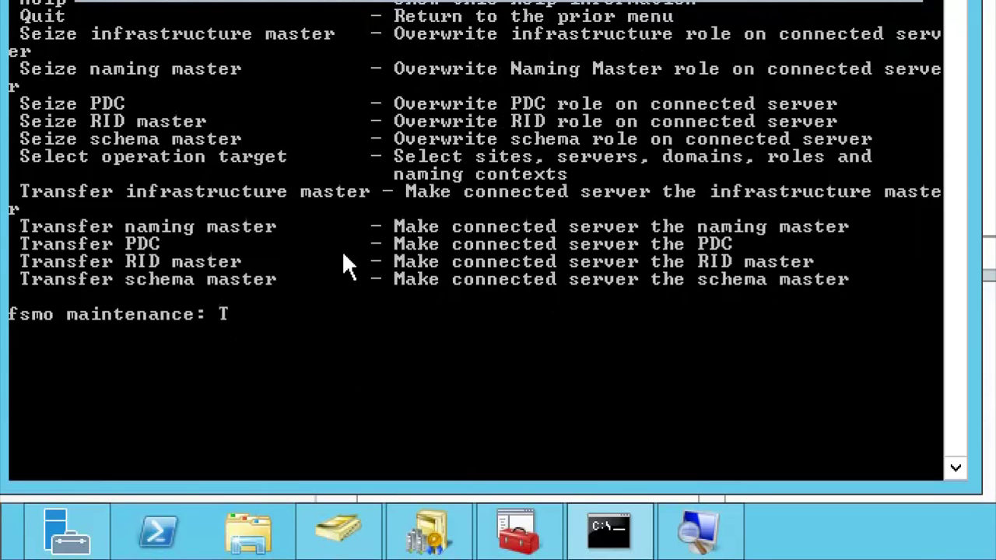
key("BackSpace")
key("BackSpace")
type("ransfer ")
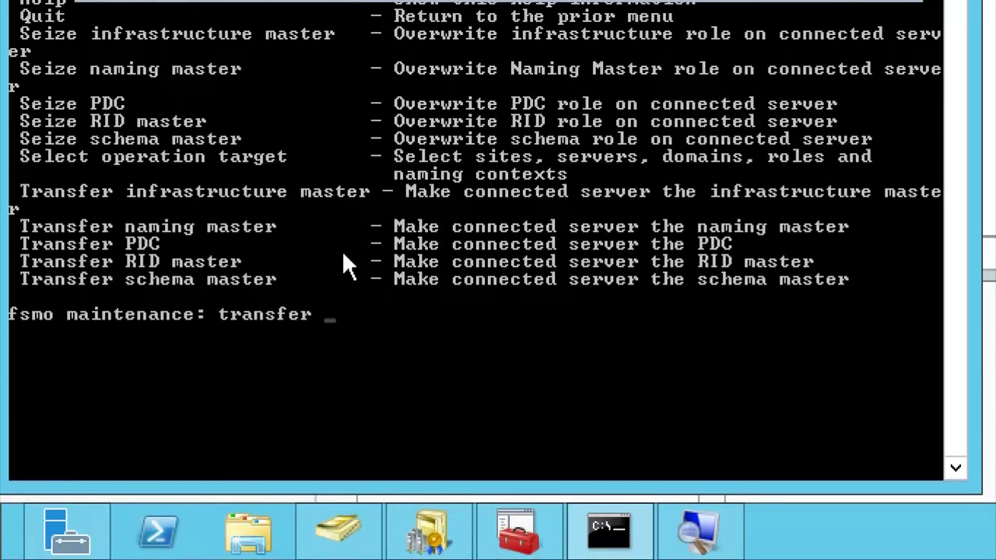
type("infract")
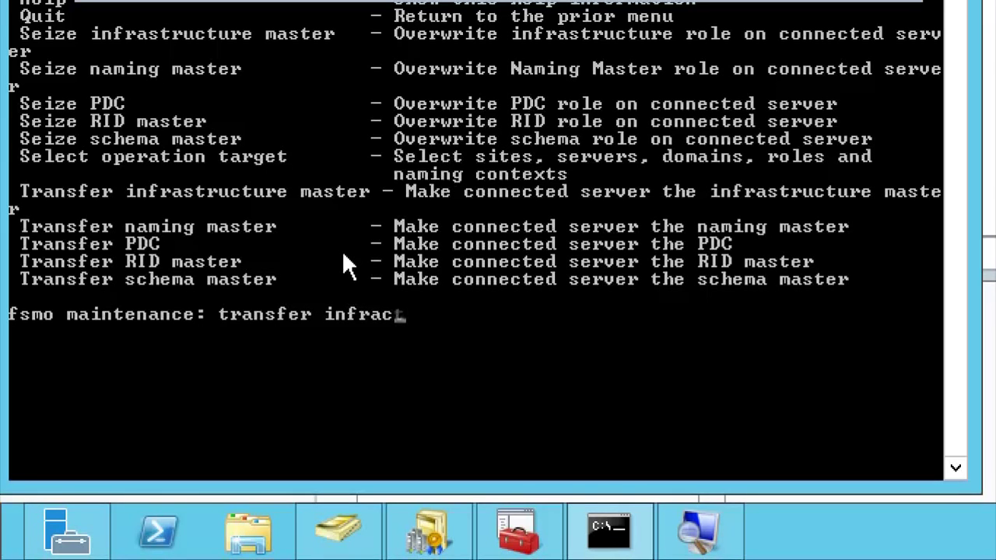
key("BackSpace")
type("s")
key("BackSpace")
key("BackSpace")
type("structure master")
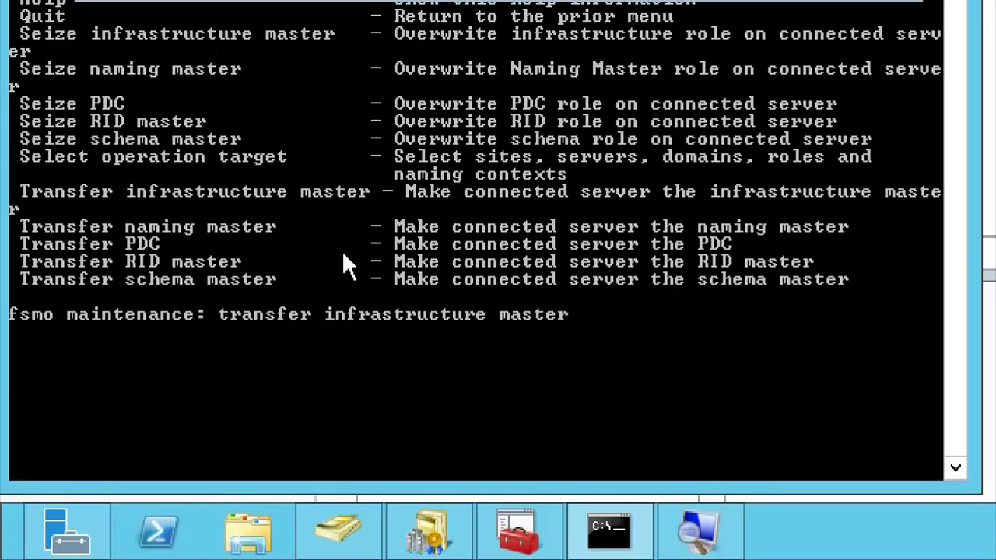
key("Return")
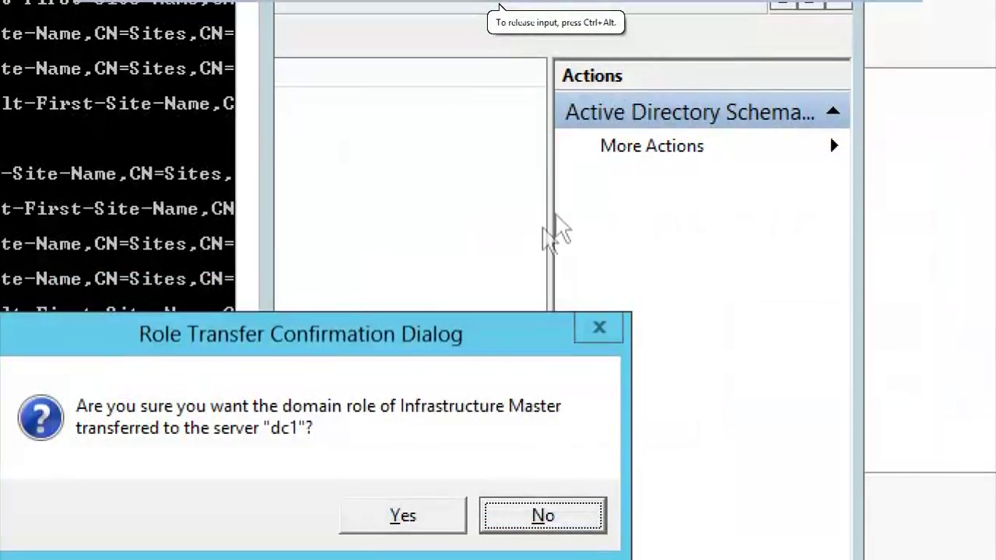
left_click_drag(479, 334, 78, 411)
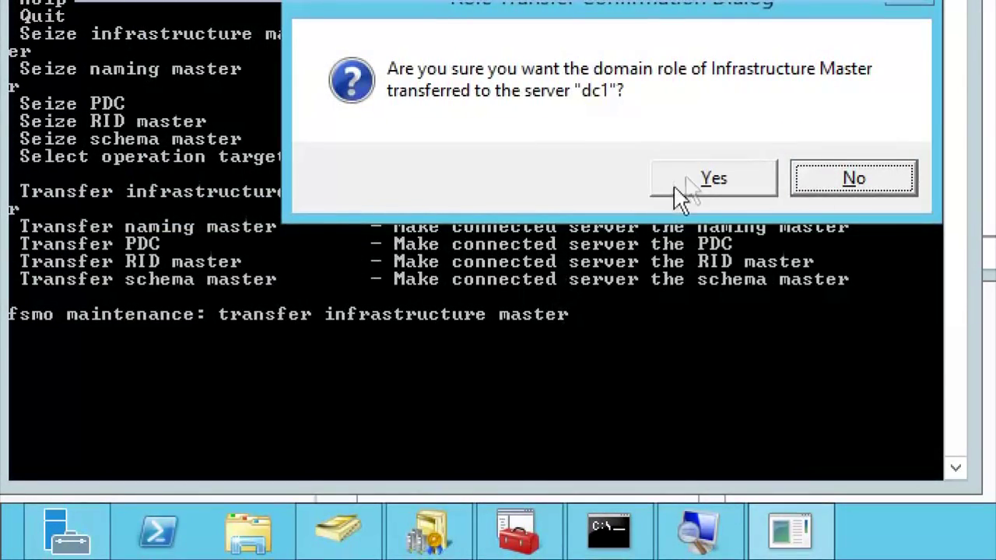
left_click(675, 186)
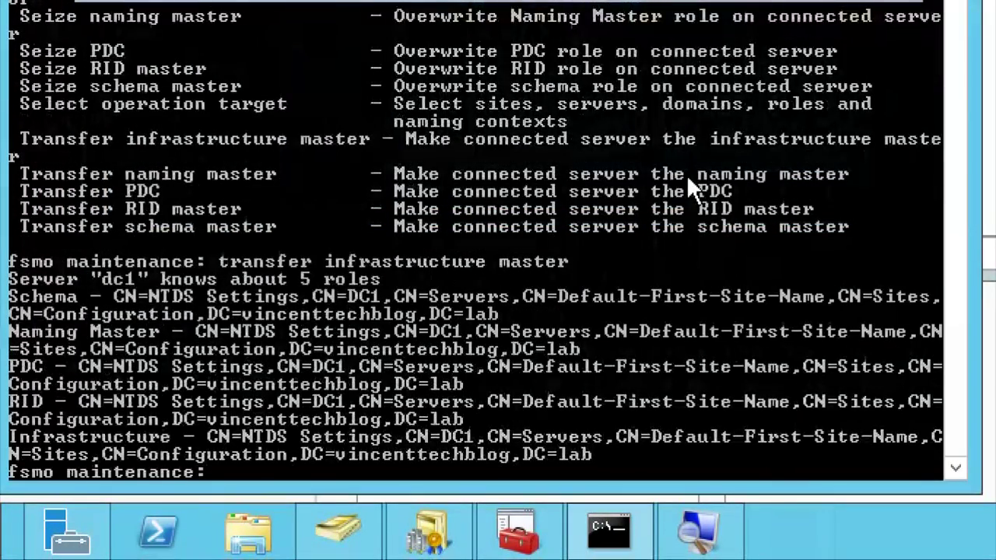
- Quit FSMO maintenance and ntdsutil to return to the regular command prompt
scroll(677, 181, "down", 3)
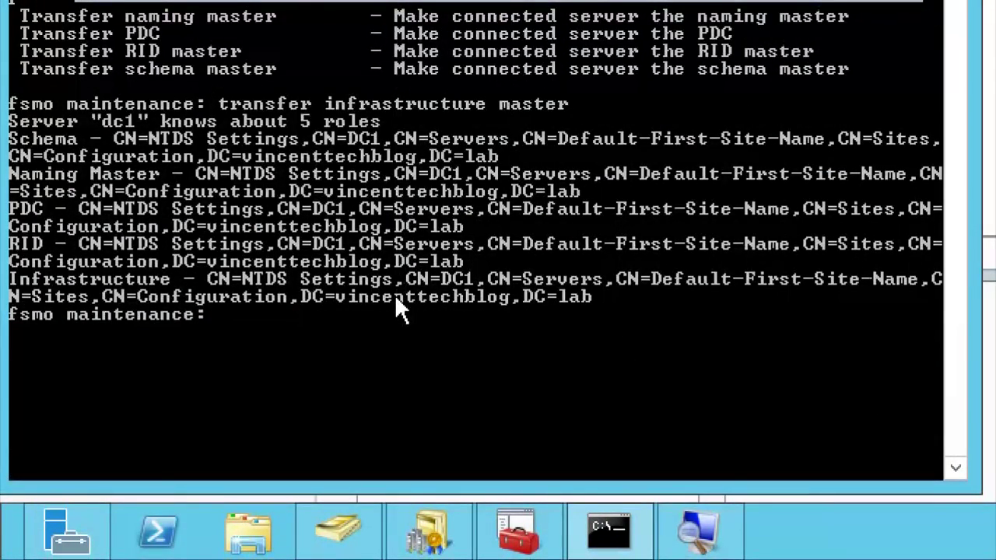
type("quit")
key("Return")
type("quit")
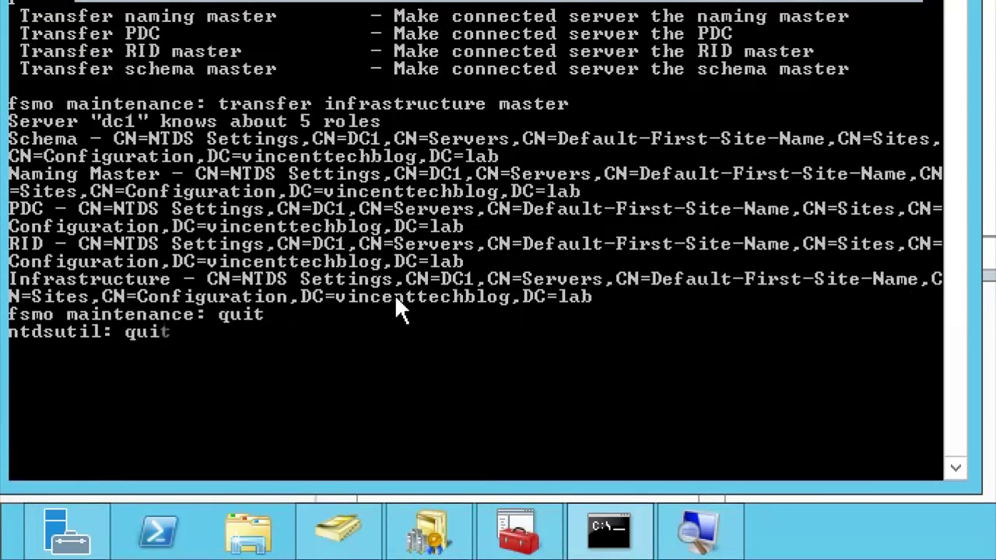
key("Return")
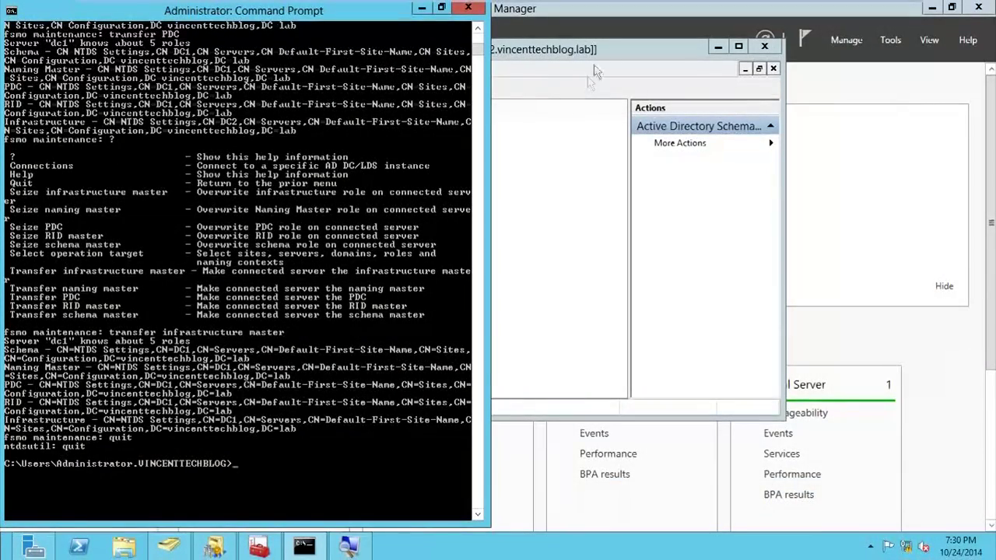
- Check the current schema master in the Active Directory Schema console, close the dialog and minimize the console
left_click(593, 71)
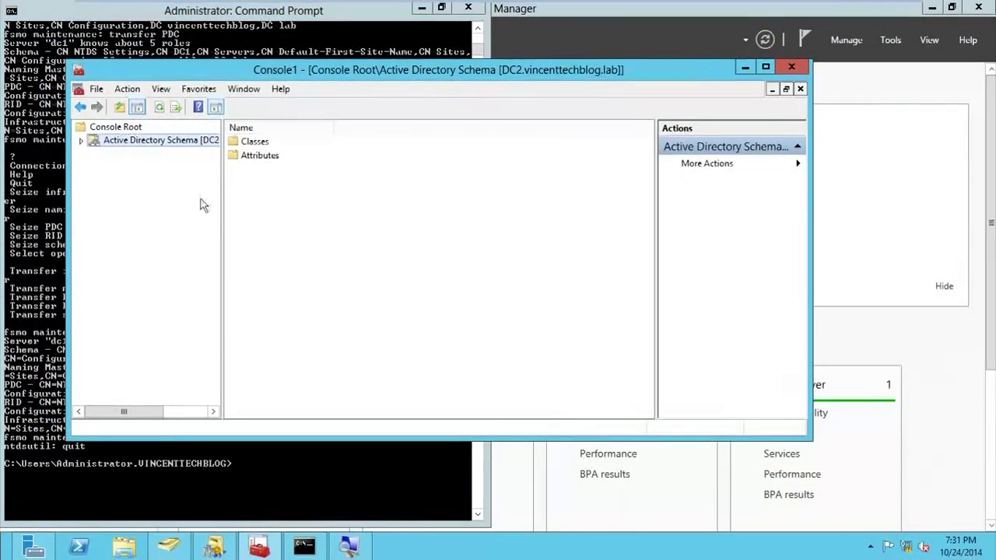
right_click(131, 143)
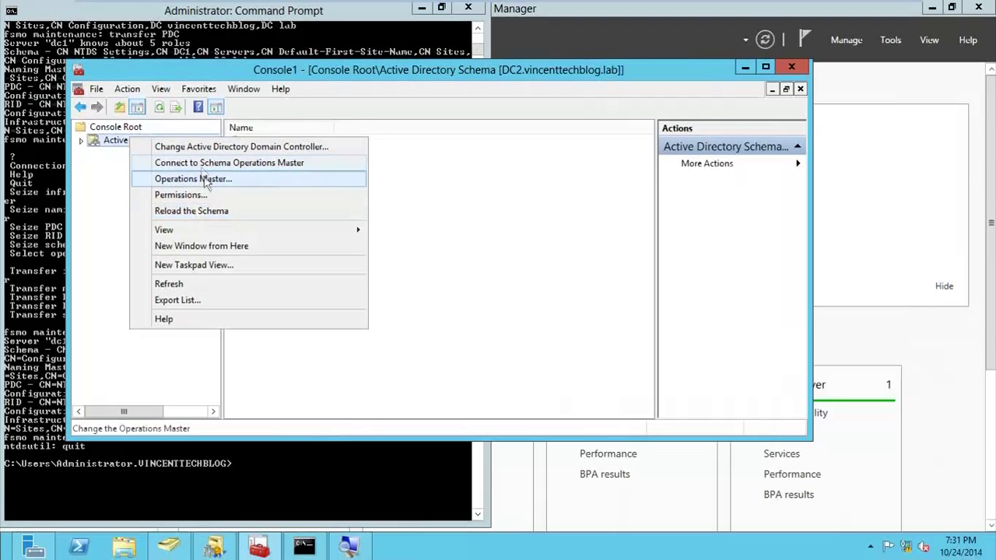
left_click(206, 181)
left_click_drag(451, 225, 293, 229)
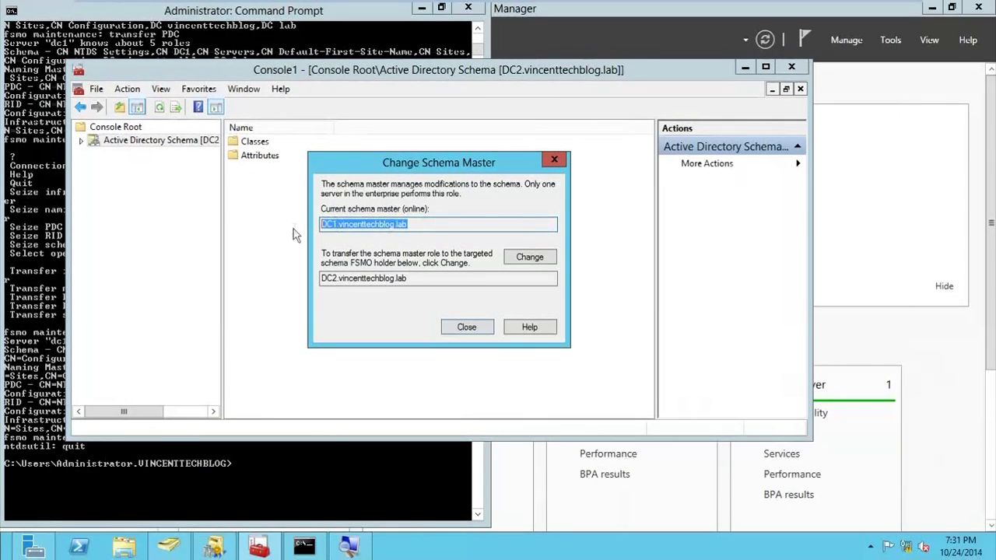
left_click(554, 159)
left_click(744, 67)
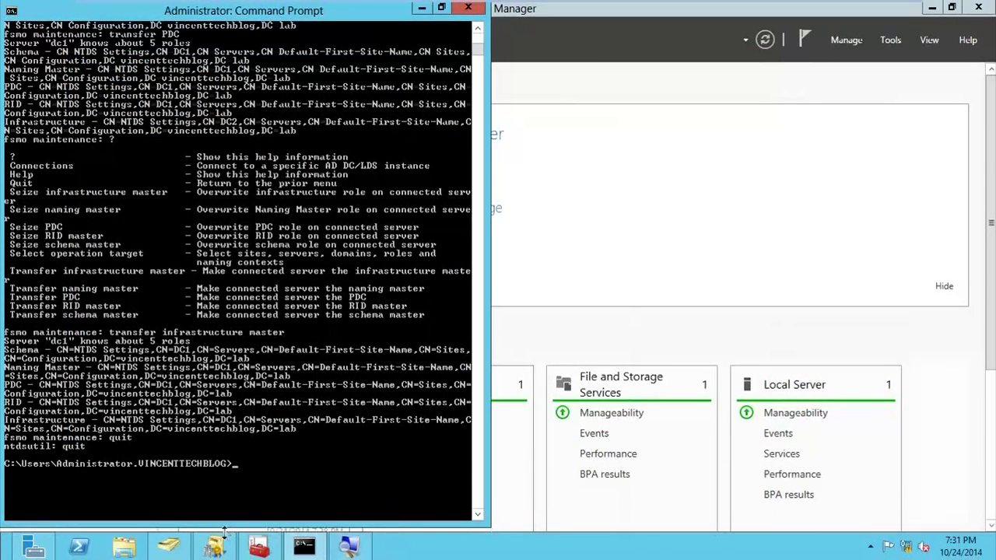
- Check the domain naming operations master in Active Directory Domains and Trusts and close the dialog
mouse_move(218, 544)
left_click(240, 493)
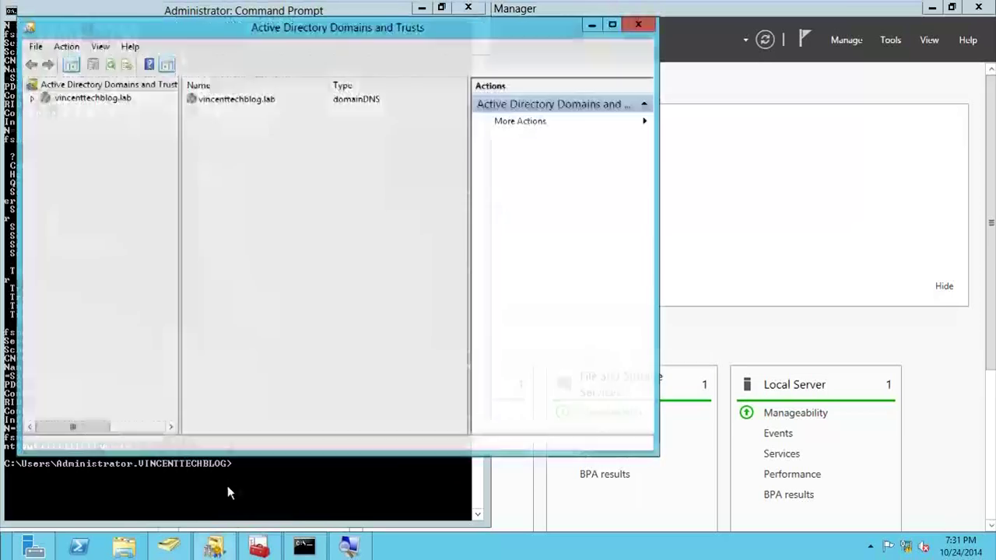
right_click(137, 91)
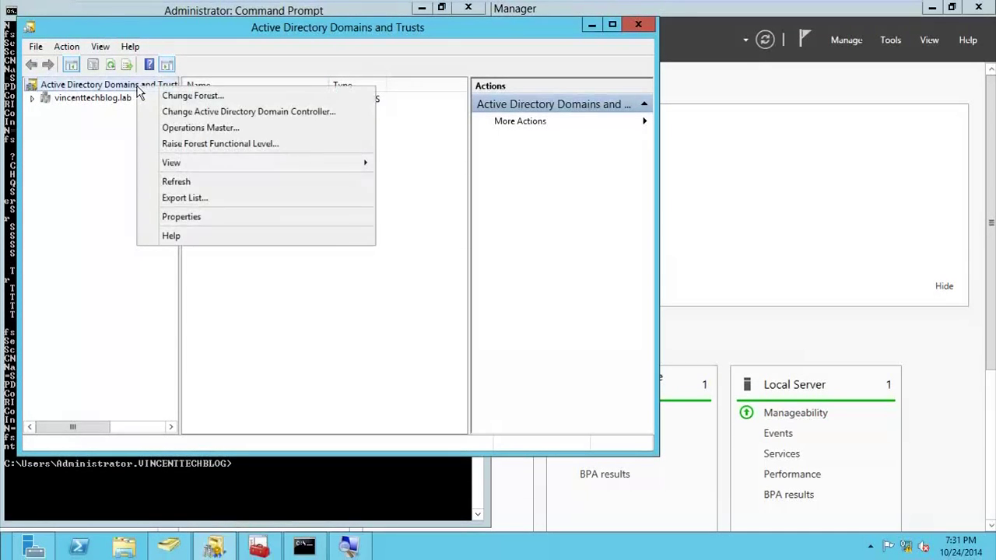
left_click(176, 127)
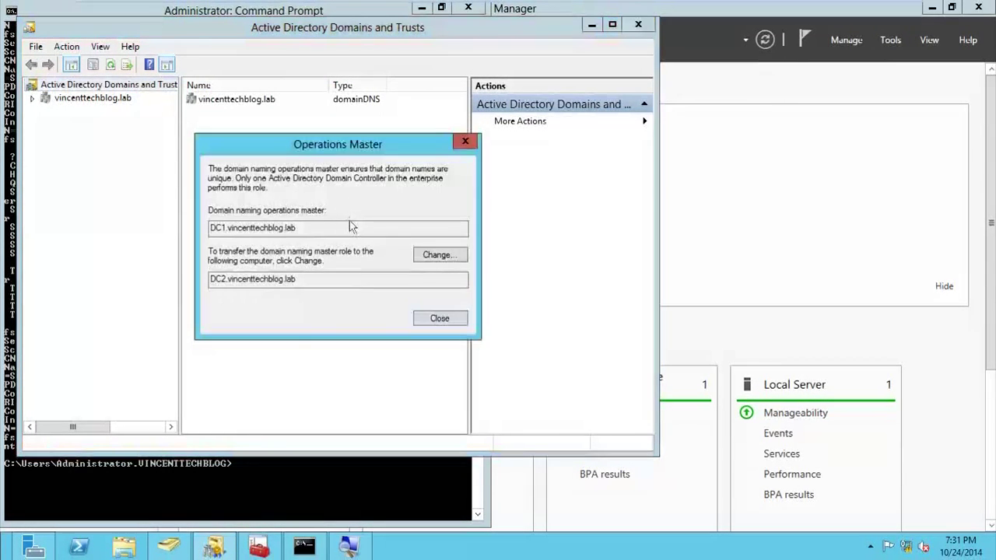
left_click(438, 318)
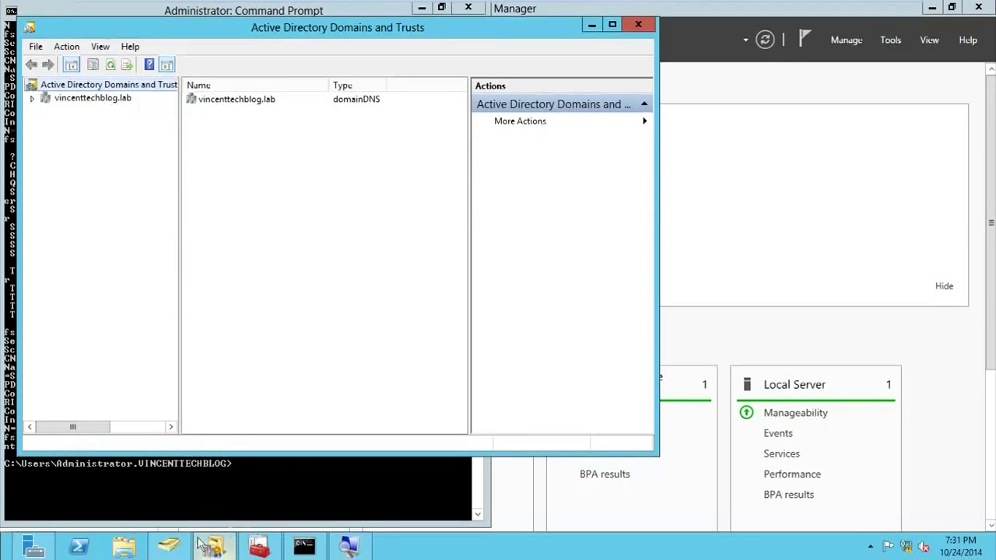
- In Active Directory Users and Computers, reopen the operations masters of vincenttechblog.lab and check the RID, PDC and Infrastructure role holders
left_click(169, 546)
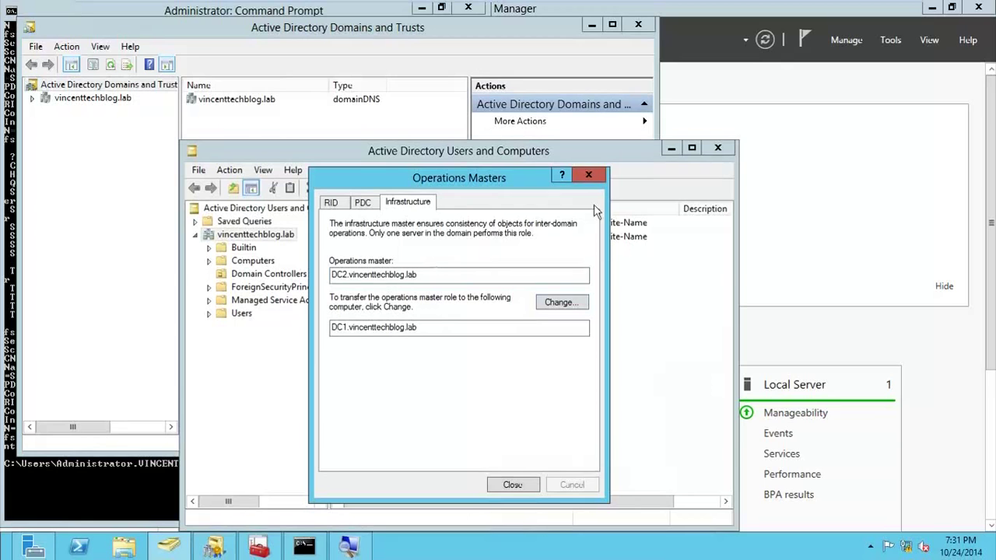
left_click(339, 204)
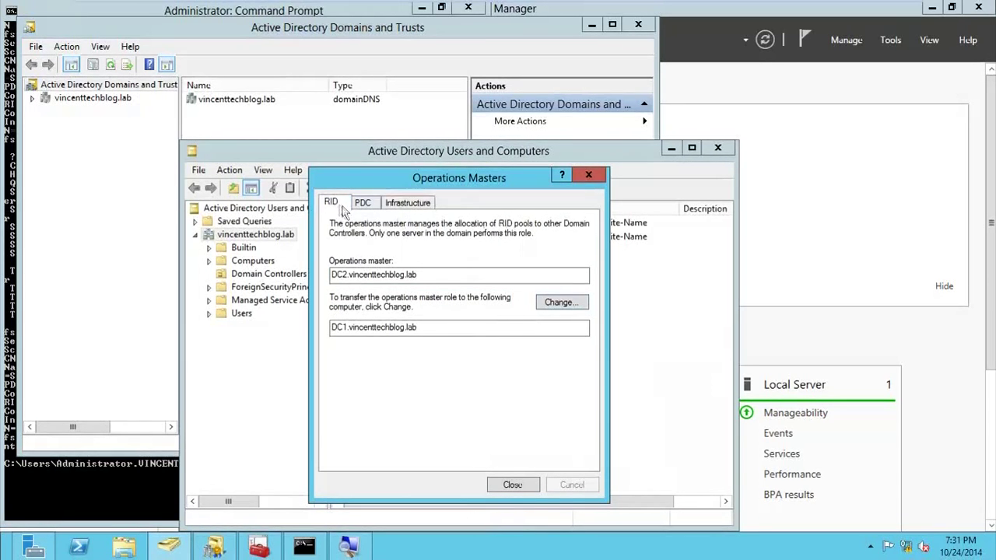
left_click(587, 176)
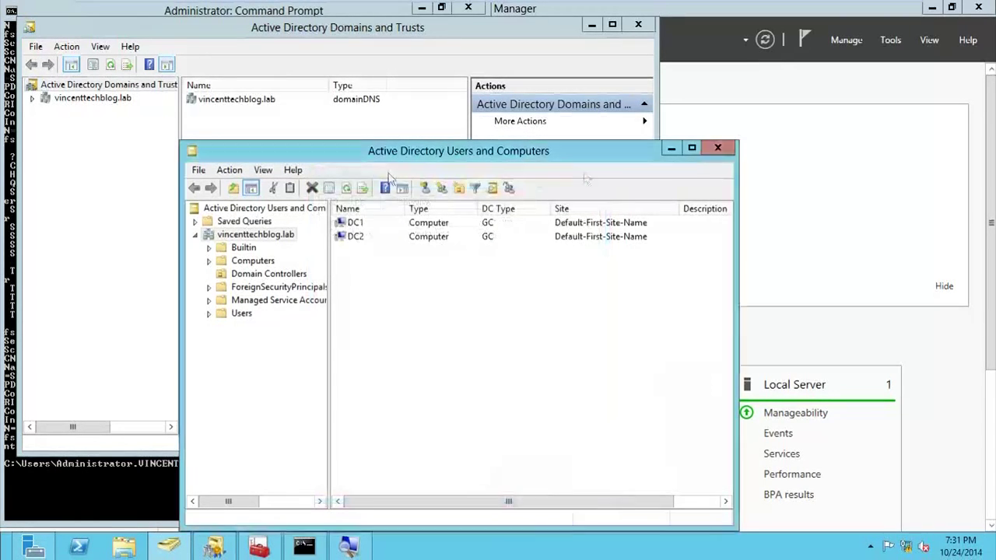
right_click(274, 236)
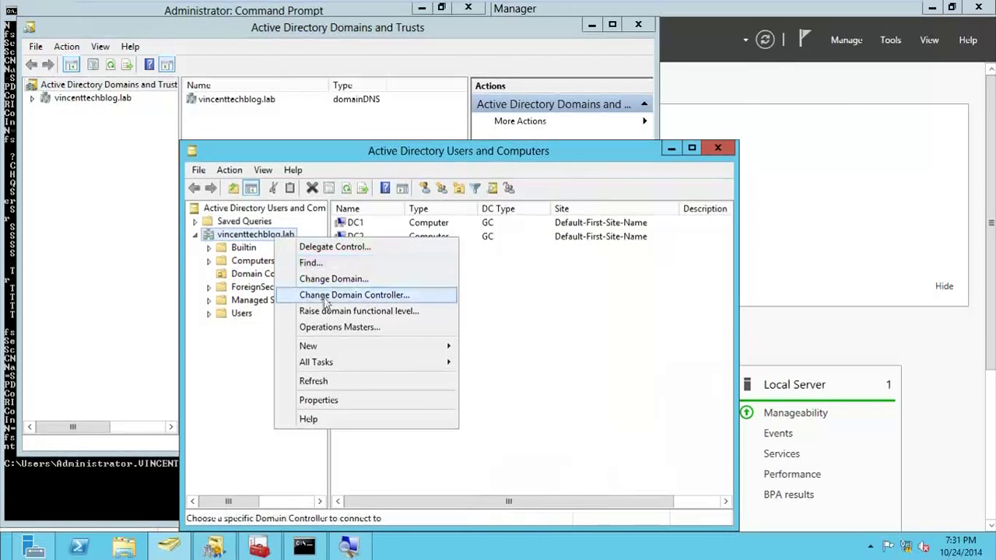
left_click(334, 327)
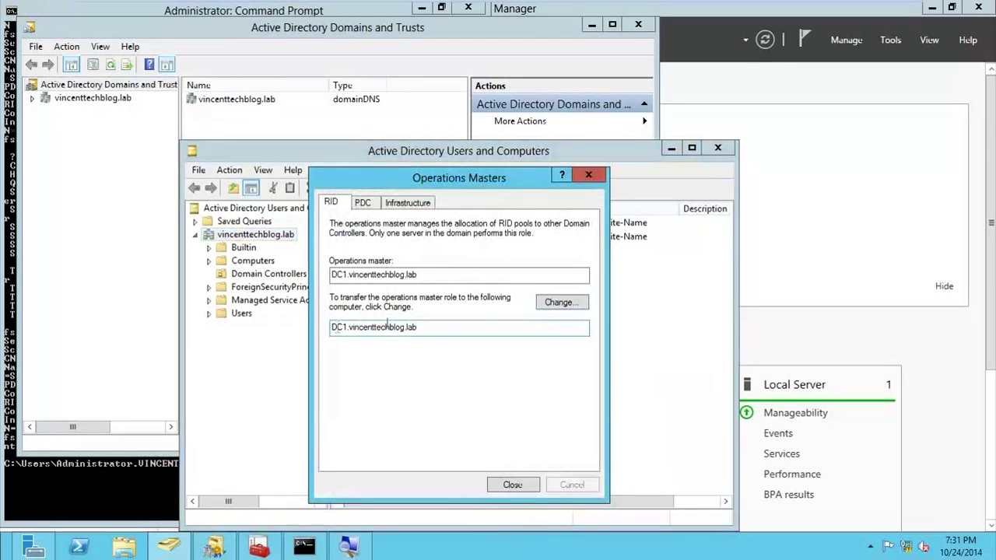
left_click_drag(424, 274, 335, 274)
left_click(362, 203)
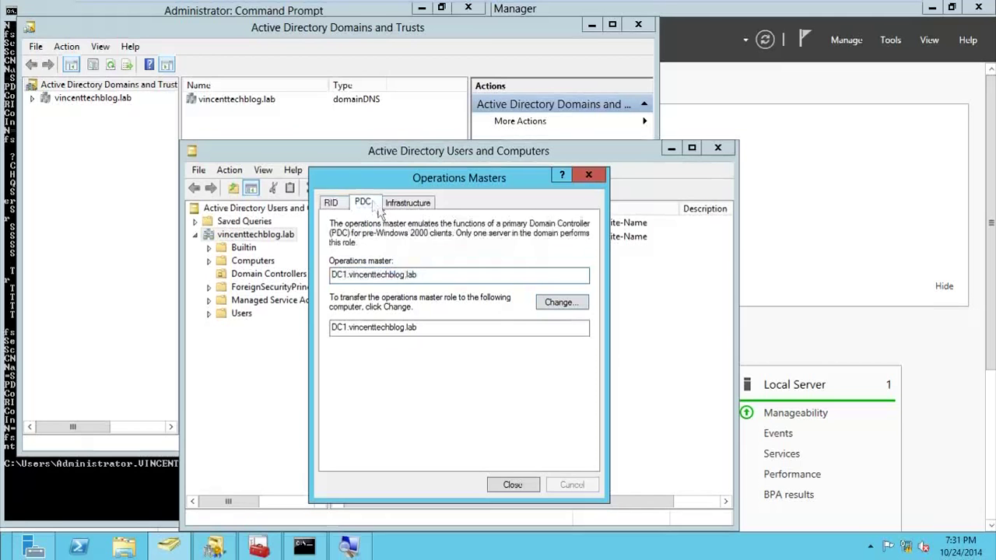
left_click(403, 201)
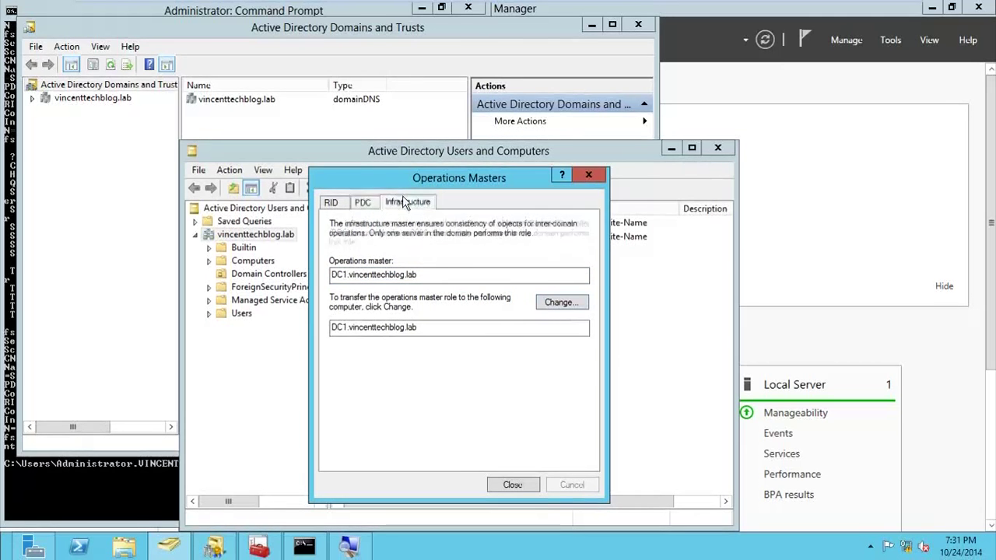
left_click(506, 485)
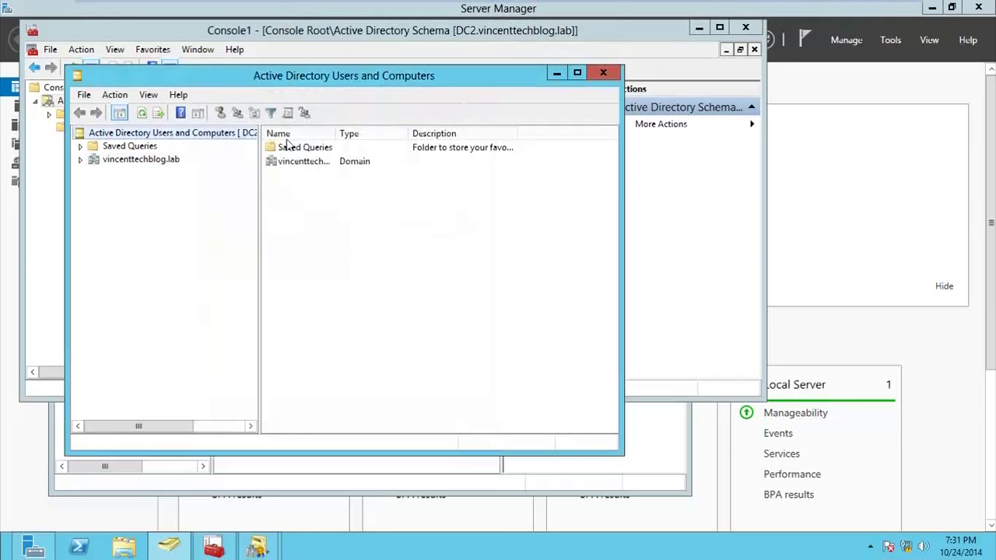
- On DC2, open the operations masters of vincenttechblog.lab in Active Directory Users and Computers and check the RID, PDC and Infrastructure holders
right_click(152, 133)
left_click(138, 162)
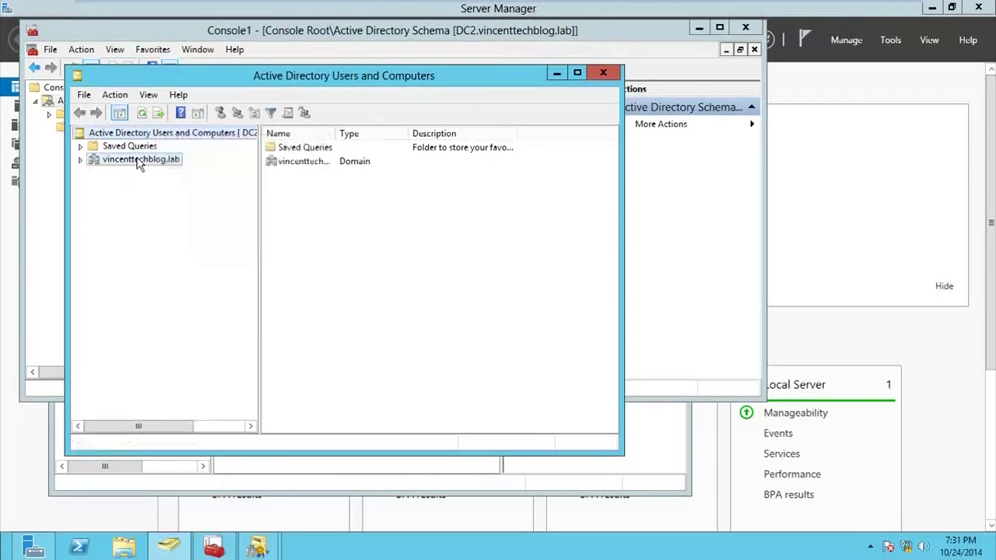
right_click(139, 160)
left_click(196, 245)
left_click_drag(304, 200, 216, 200)
left_click(247, 127)
left_click(292, 127)
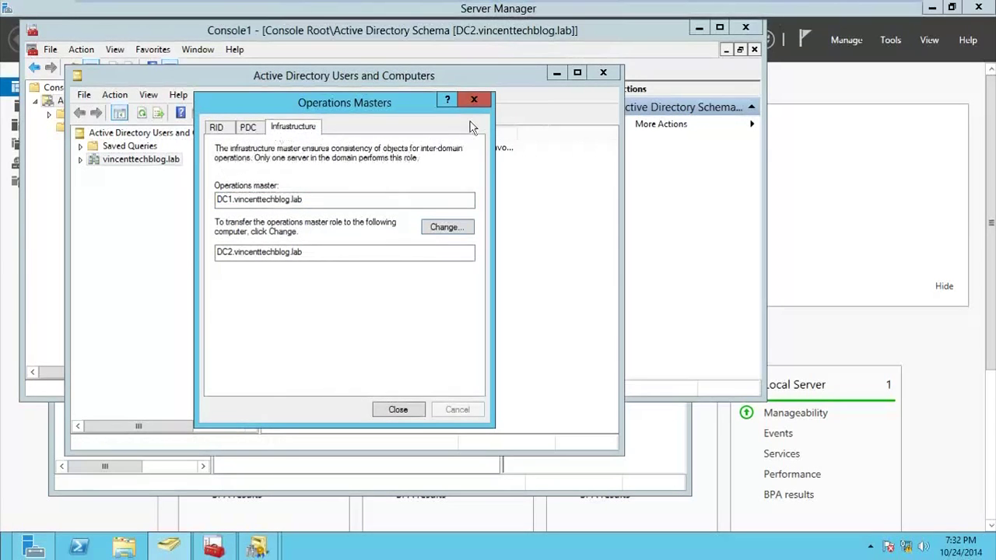
- Close the operations masters dialog and the Active Directory Users and Computers window
left_click(480, 105)
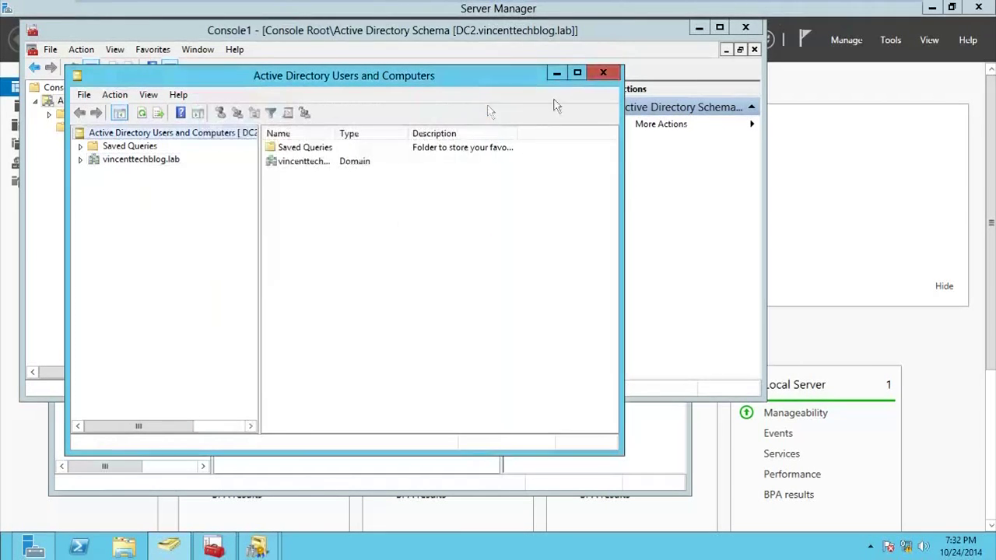
left_click(596, 73)
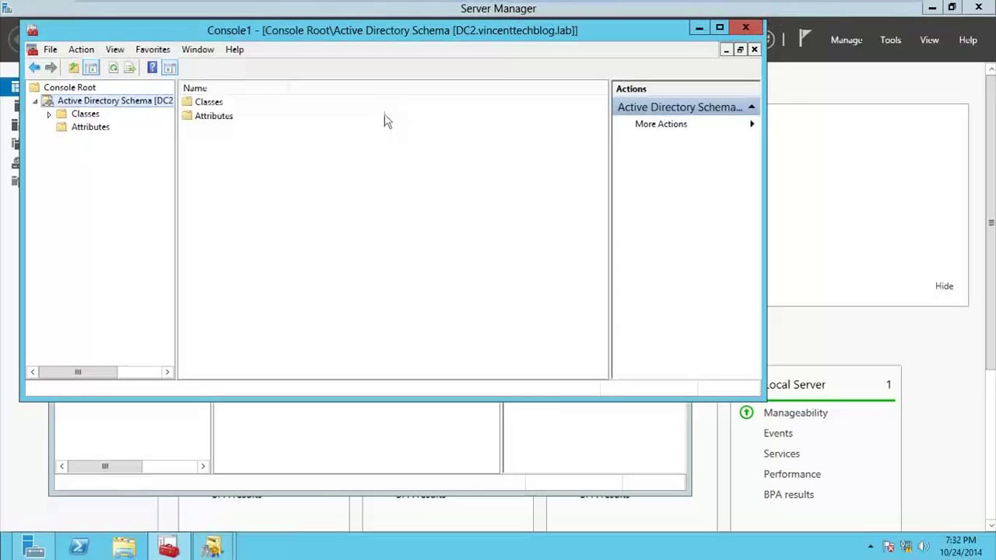
- Check the current schema master in the Active Directory Schema console on DC2 and close the console without saving its settings
left_click_drag(249, 32, 262, 65)
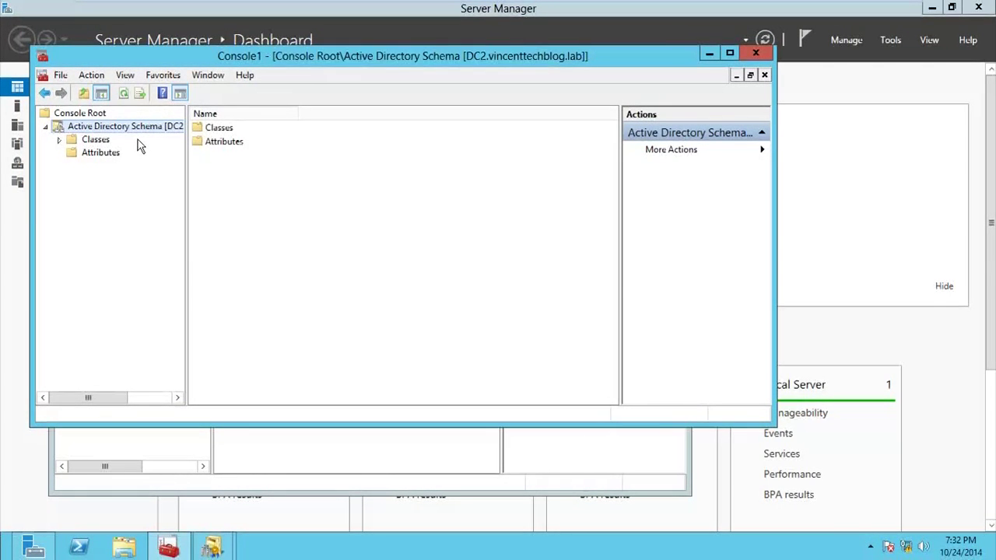
right_click(108, 132)
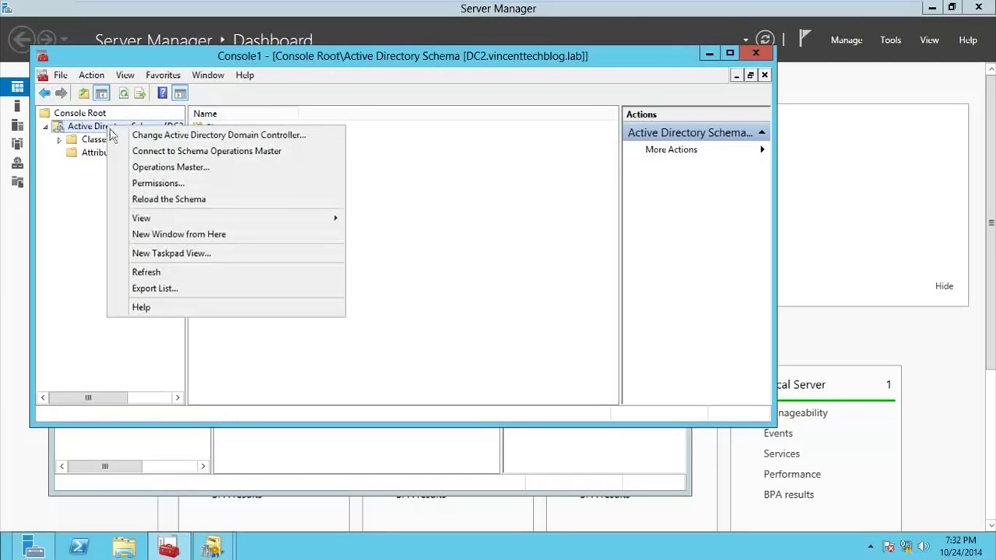
left_click(156, 164)
left_click_drag(418, 215, 224, 207)
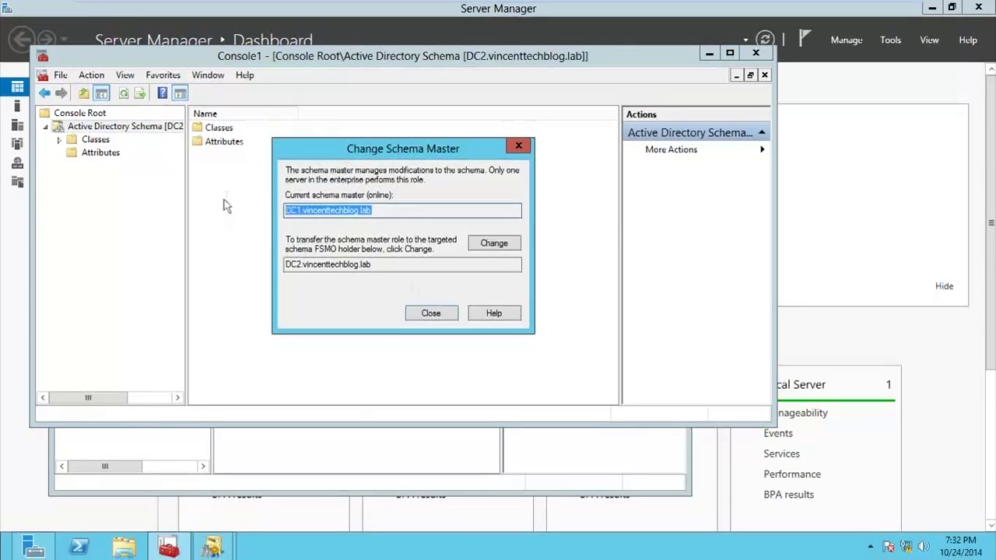
left_click(446, 312)
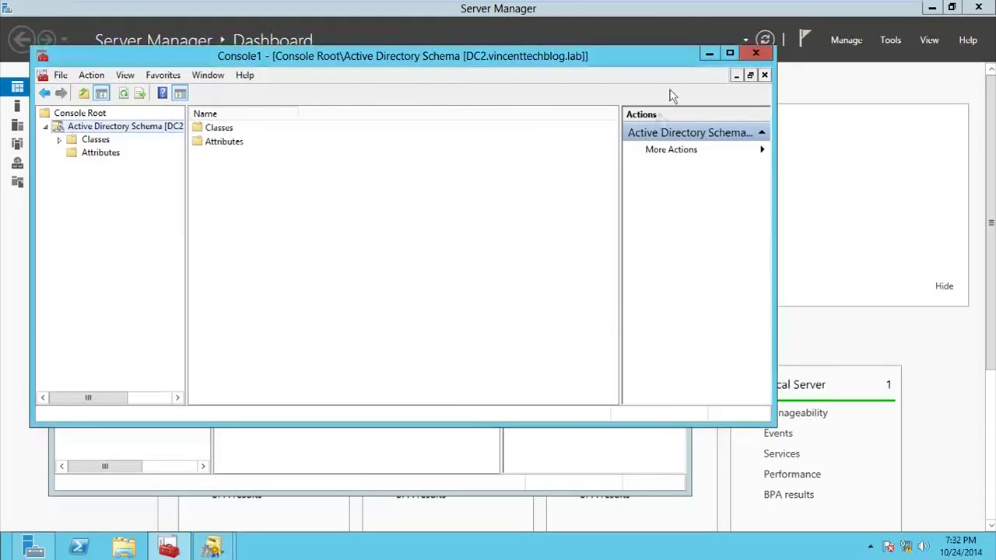
left_click(755, 53)
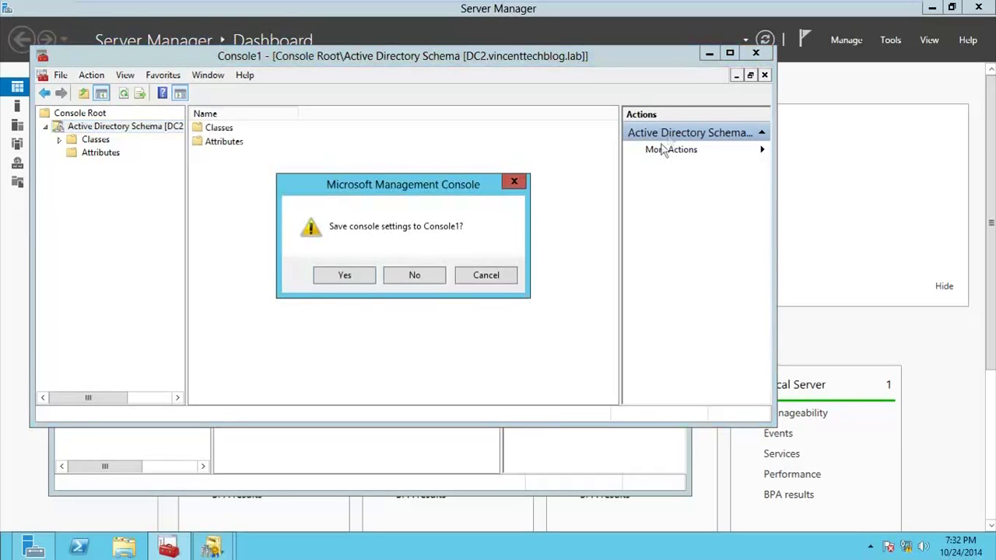
left_click(414, 276)
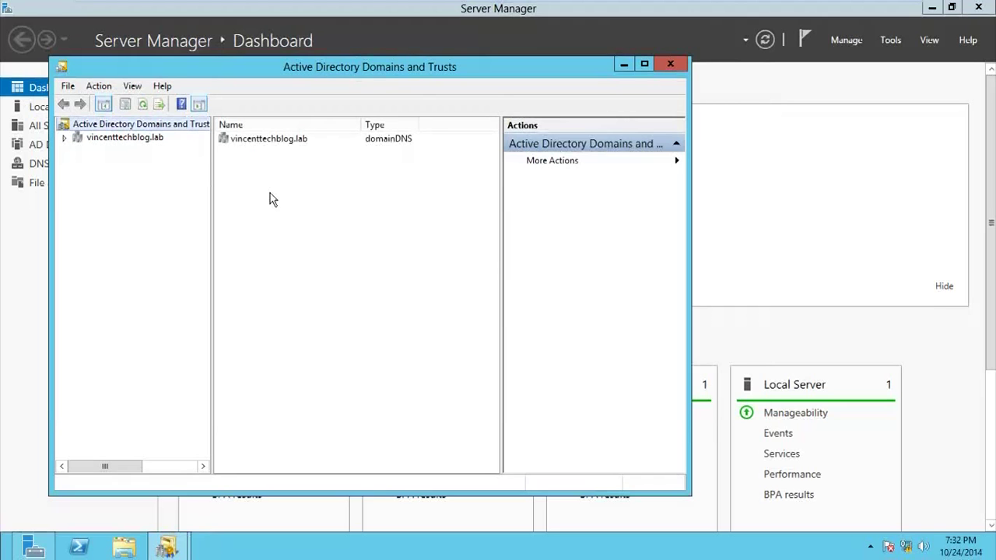
- Check the domain naming operations master in Active Directory Domains and Trusts on DC2 and close that window
right_click(152, 125)
left_click(189, 168)
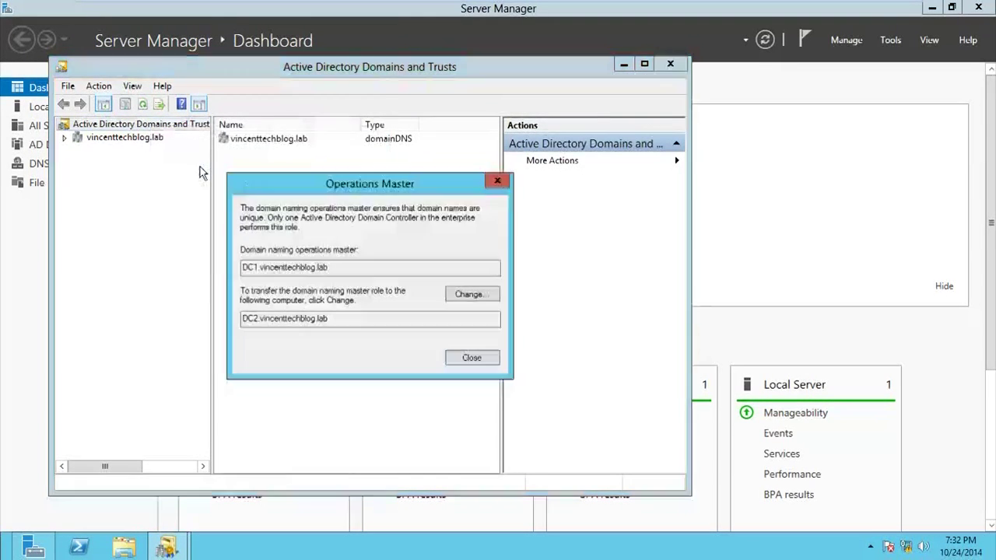
left_click_drag(331, 265, 175, 263)
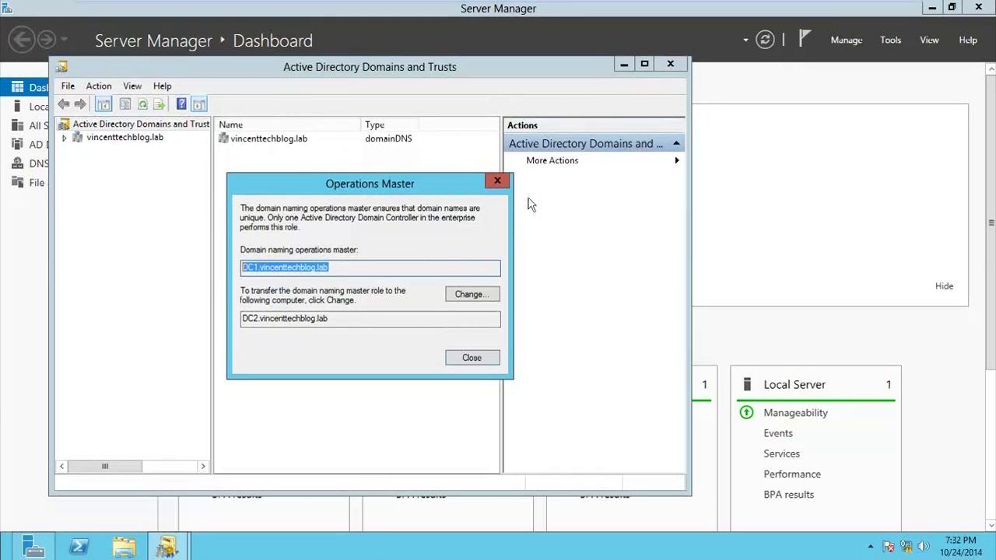
left_click(495, 182)
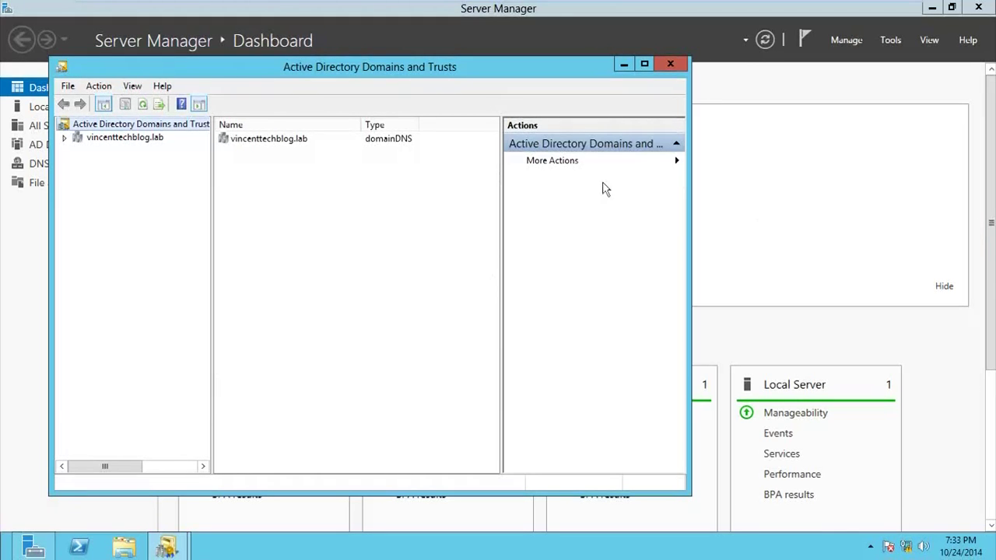
left_click(670, 64)
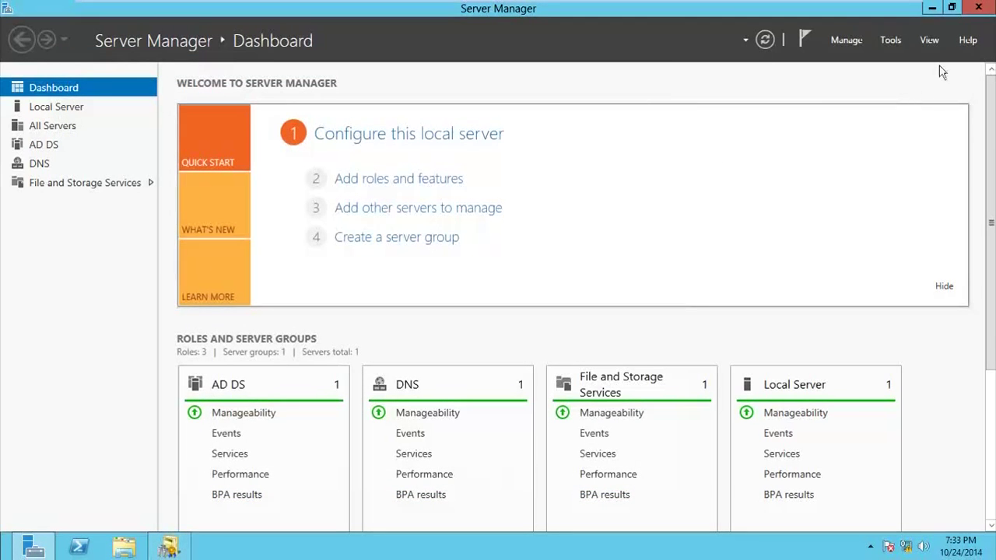
- Restore Server Manager to a smaller window, minimize it and close the remaining Active Directory Domains and Trusts window
left_click(950, 7)
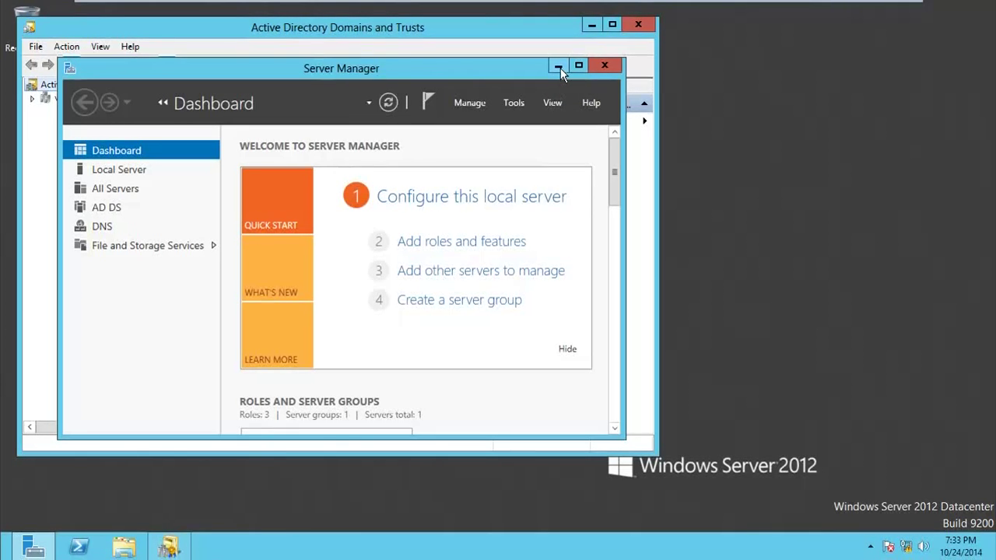
left_click(559, 67)
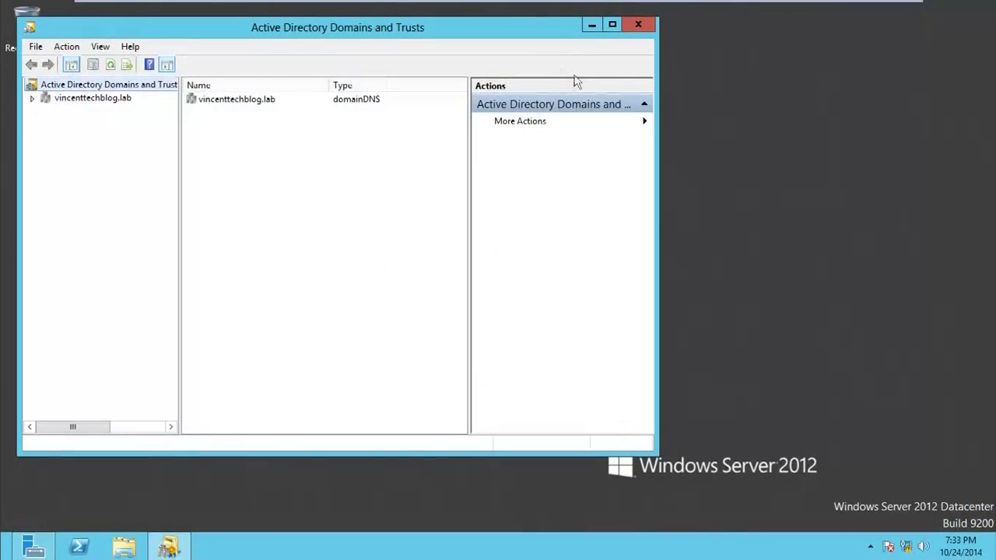
left_click(636, 26)
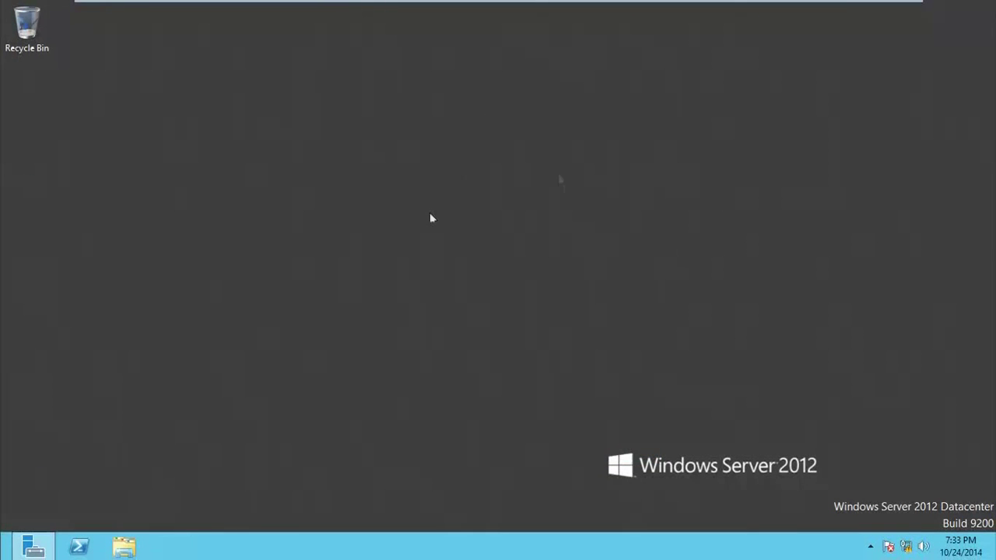